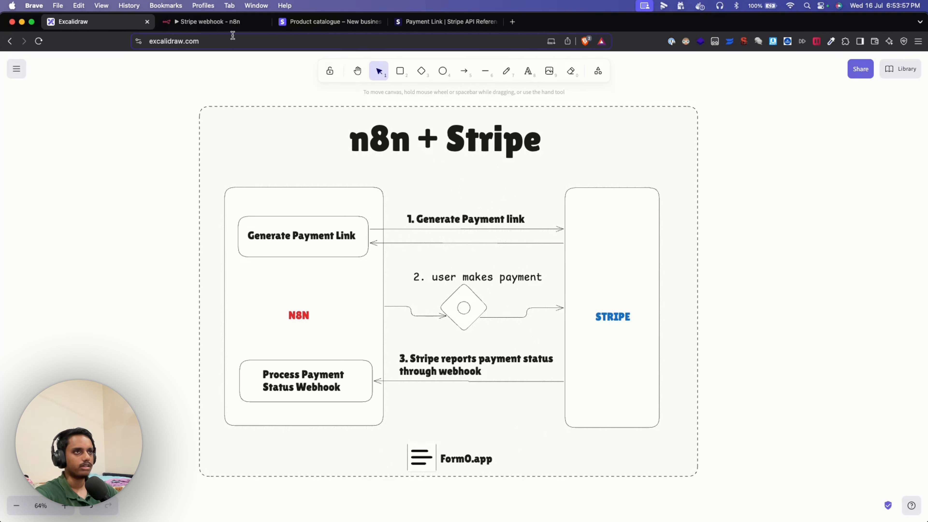
- Switch from the Excalidraw diagram to the 'Stripe webhook – n8n' workflow editor tab
left_click(233, 26)
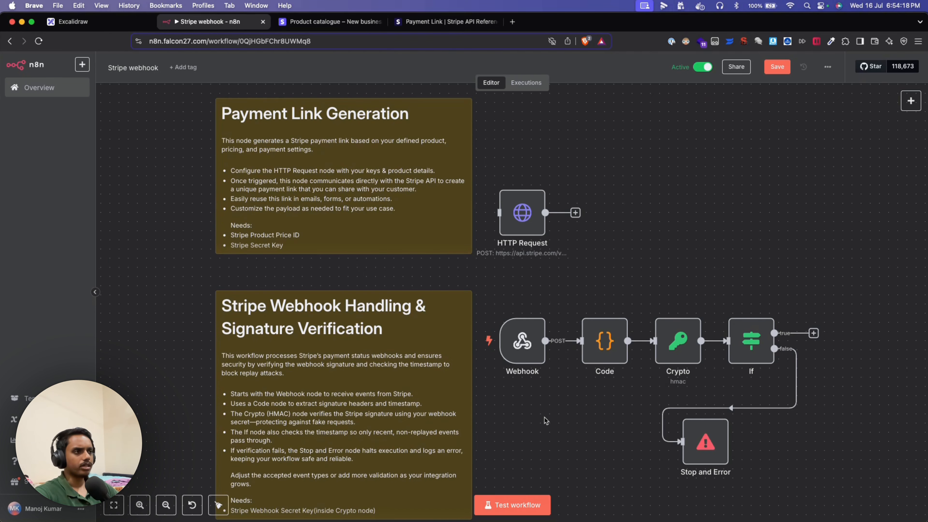
scroll(525, 286, "up", 1)
left_click_drag(525, 286, 553, 266)
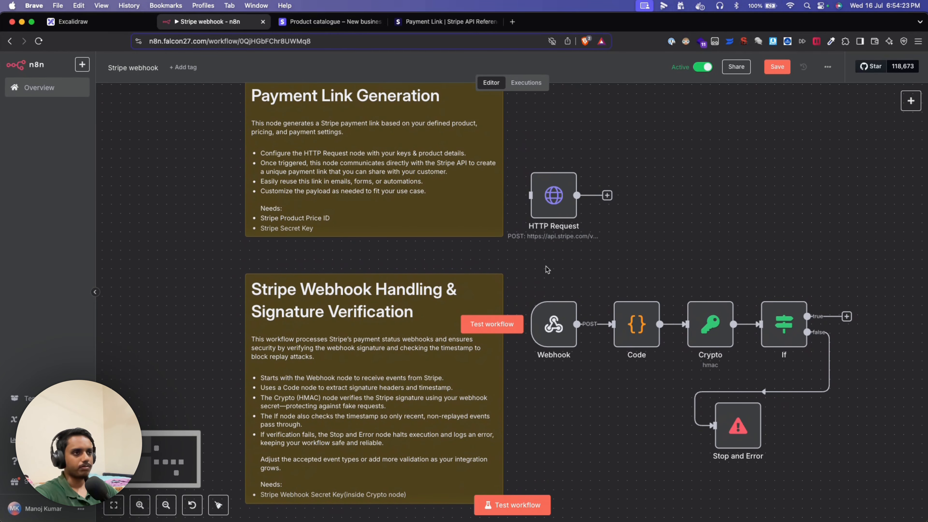
scroll(552, 266, "up", 1)
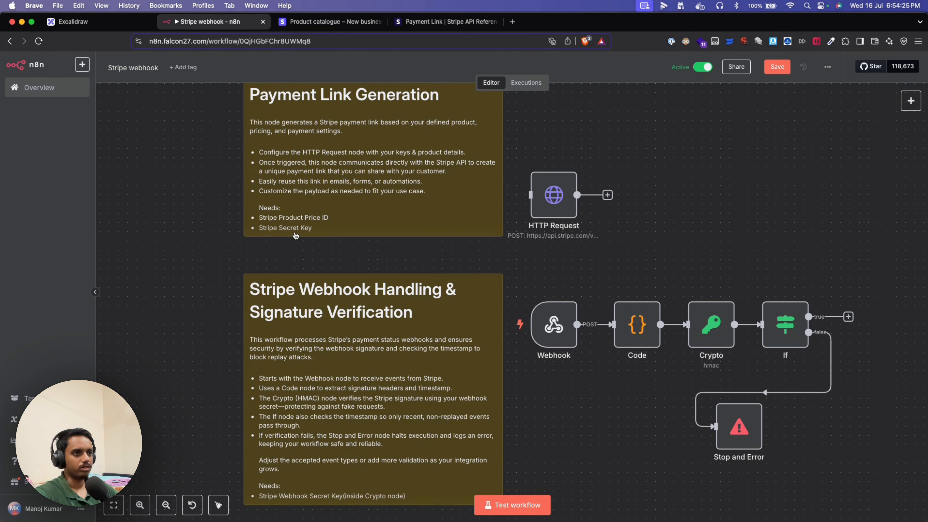
scroll(304, 241, "up", 3)
scroll(303, 241, "up", 2)
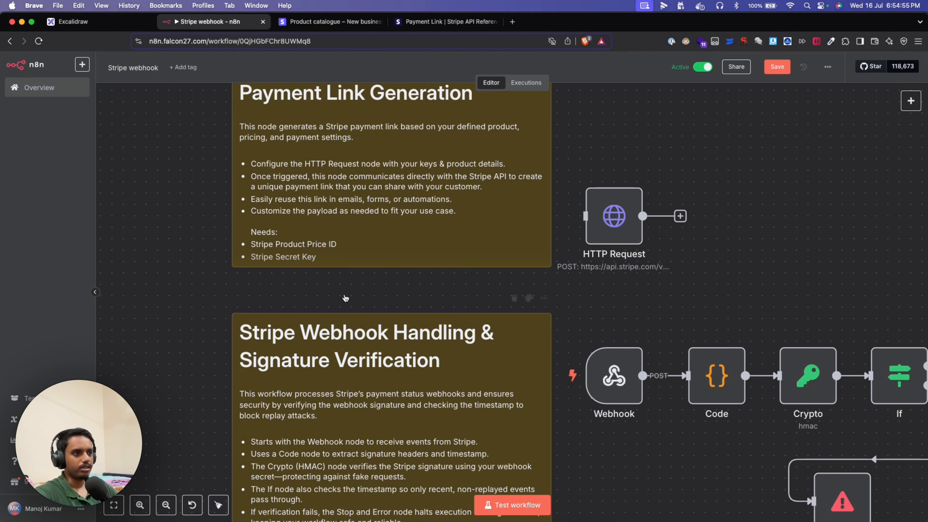
scroll(391, 313, "down", 5)
scroll(392, 315, "down", 3)
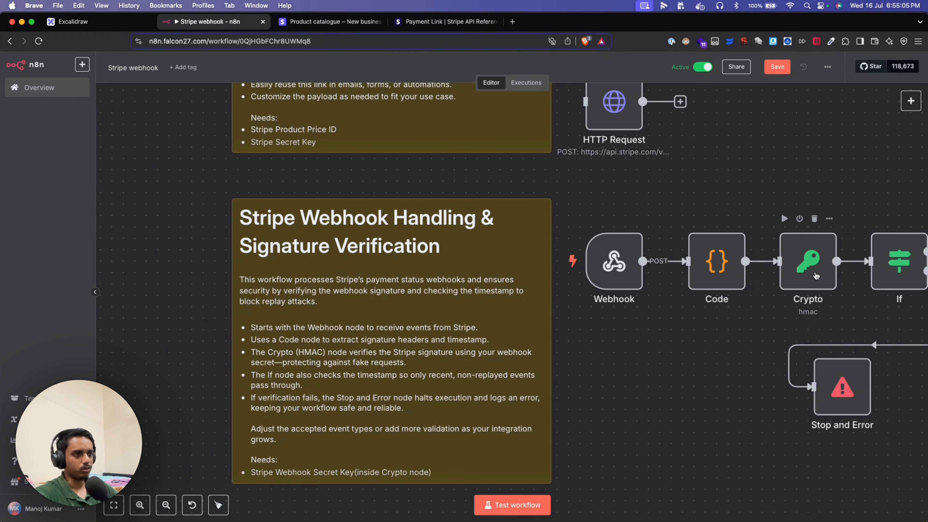
scroll(672, 392, "down", 2)
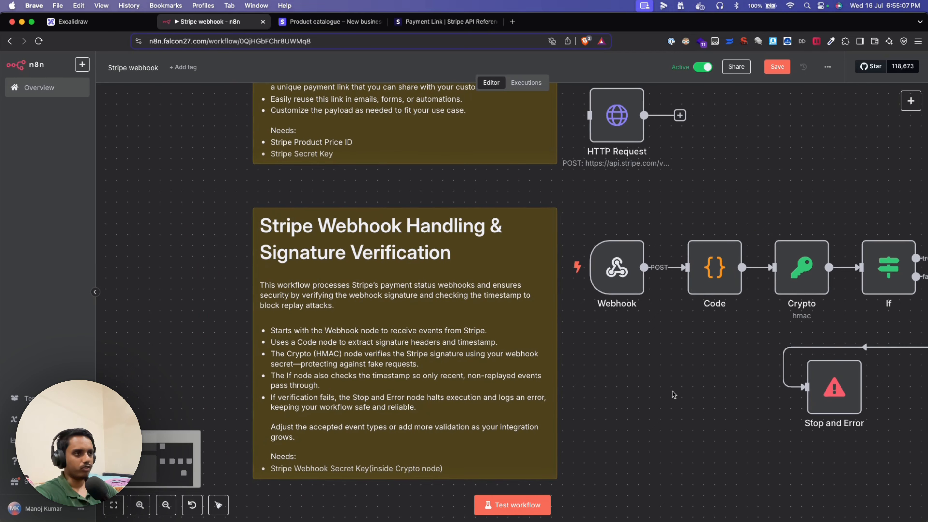
scroll(677, 355, "up", 2)
scroll(678, 355, "right", 2)
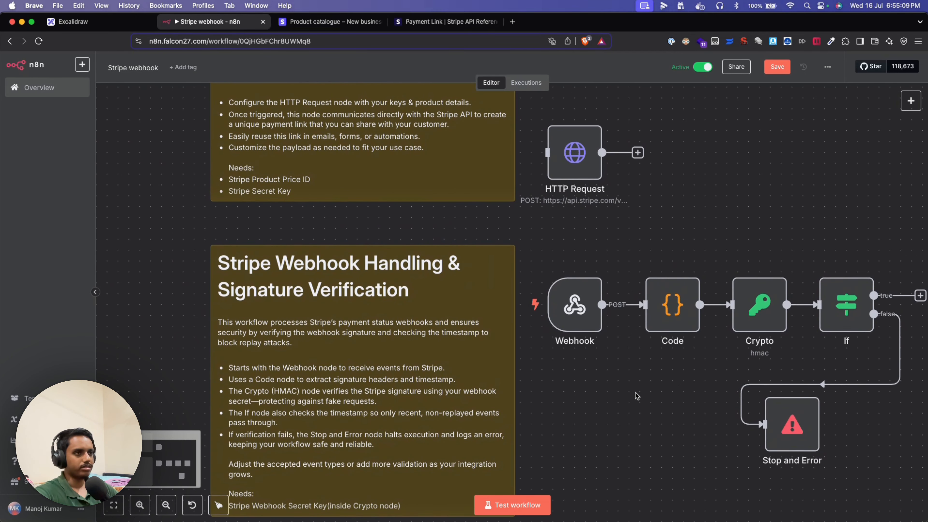
scroll(631, 379, "left", 2)
scroll(631, 379, "down", 1)
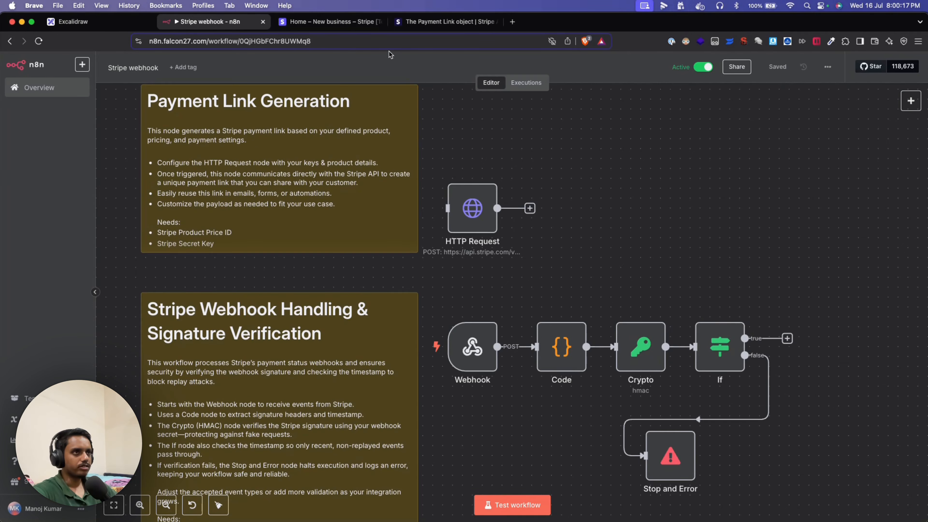
- In Stripe's product catalogue, start a product named 'Video demo' with description 'Video demo description'
left_click(353, 25)
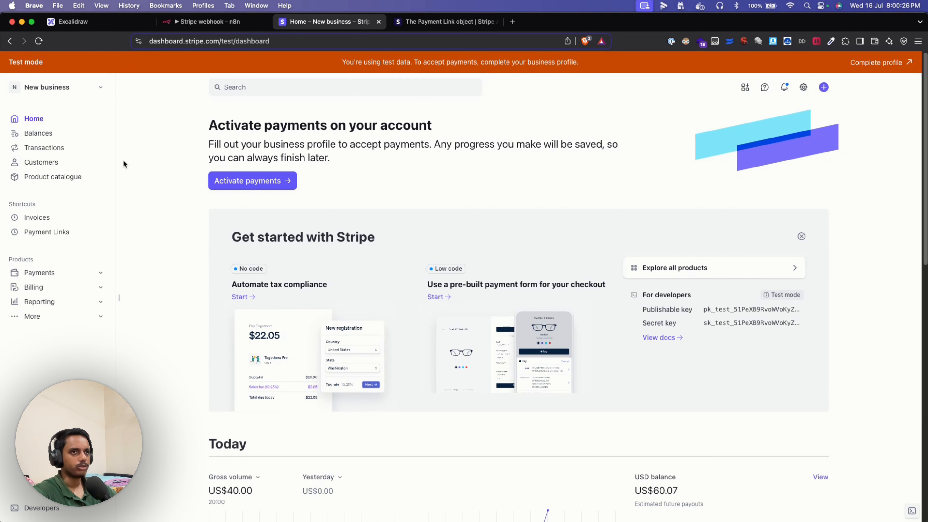
left_click(56, 178)
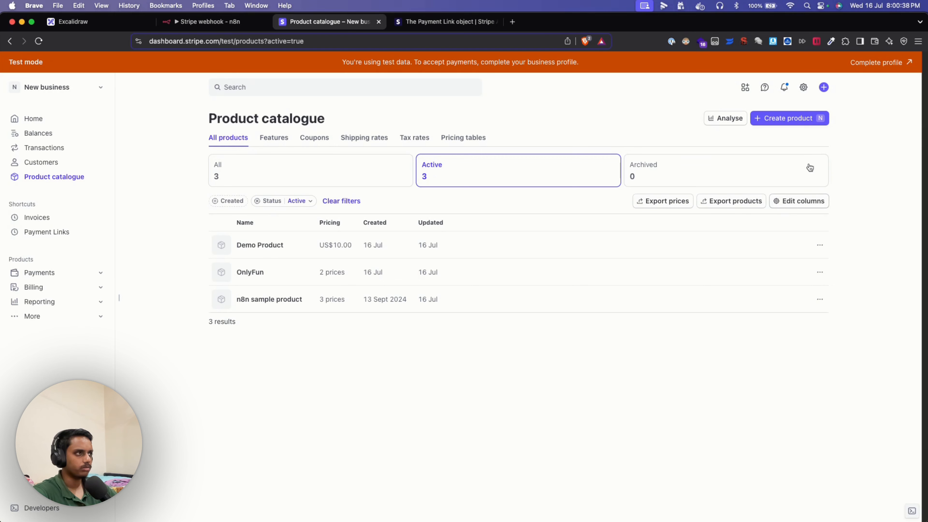
left_click(790, 125)
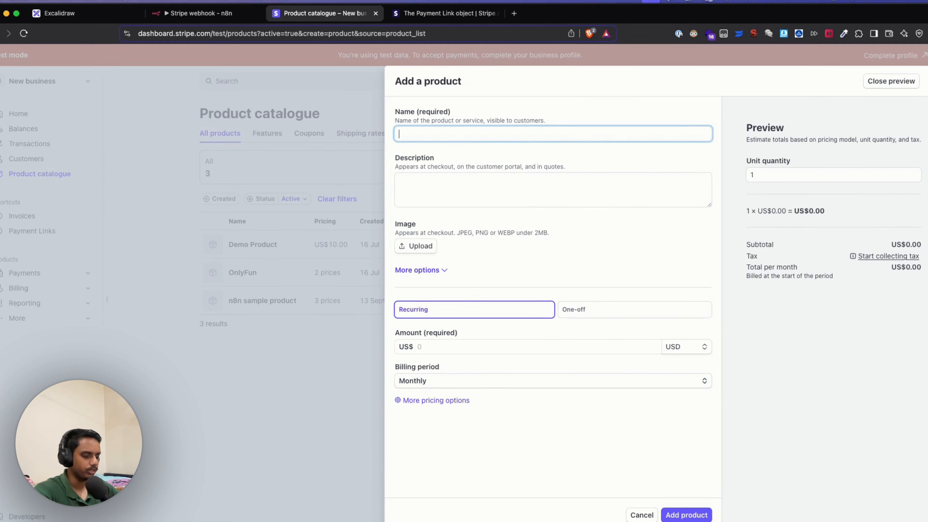
type("Video demo")
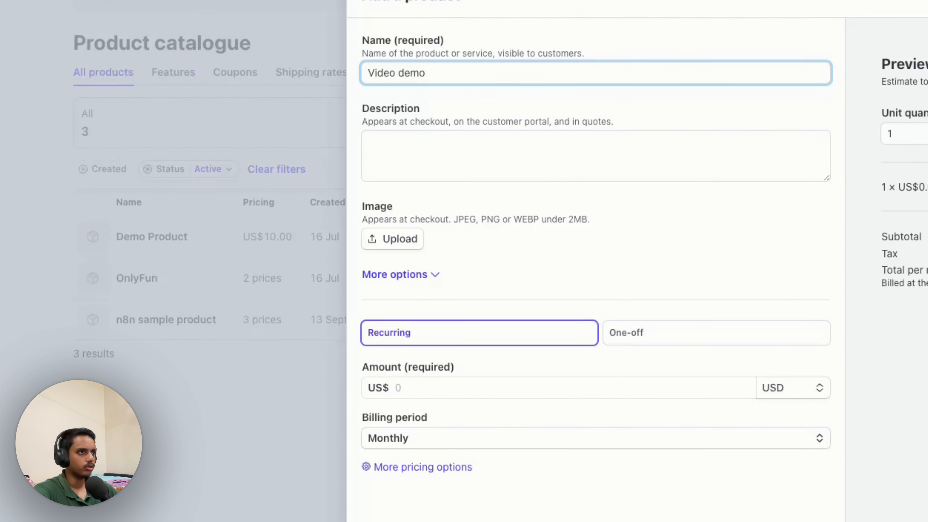
left_click(394, 169)
type("Vdie")
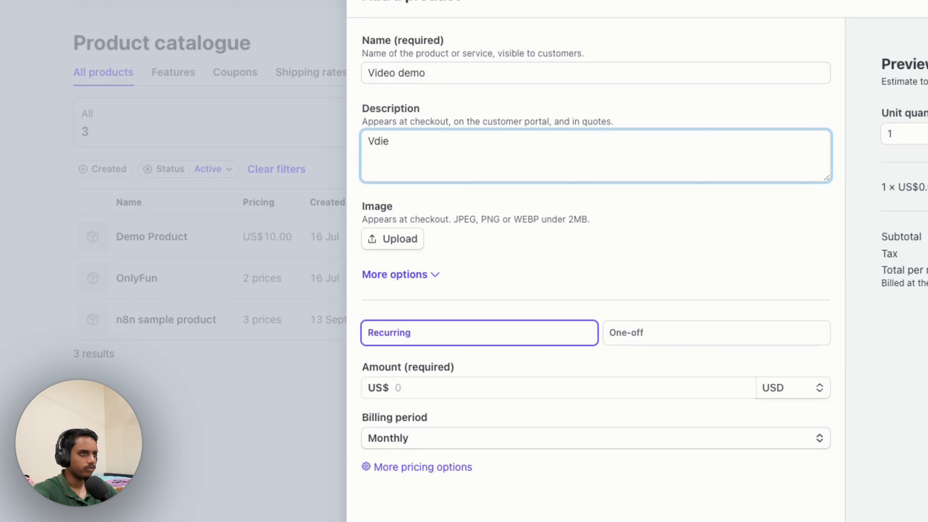
key("BackSpace")
key("BackSpace")
key("BackSpace")
type("ide")
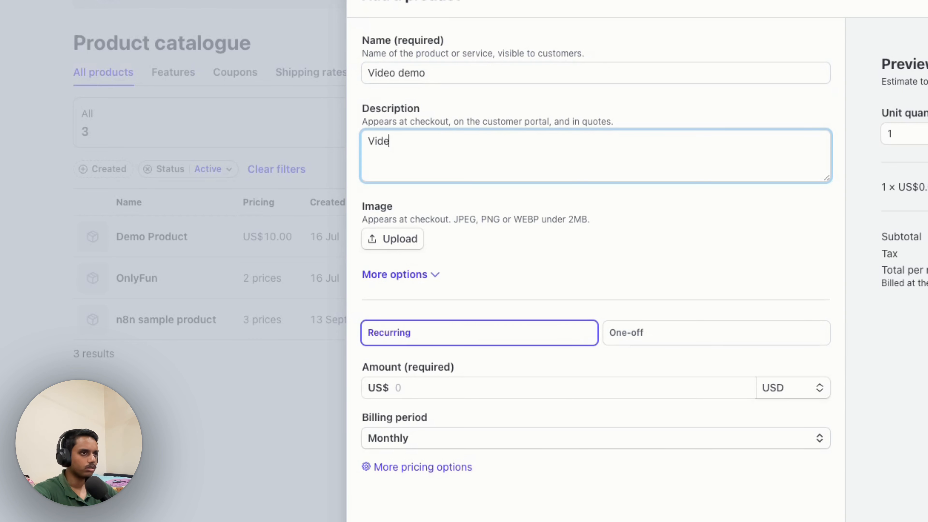
type("o demo description")
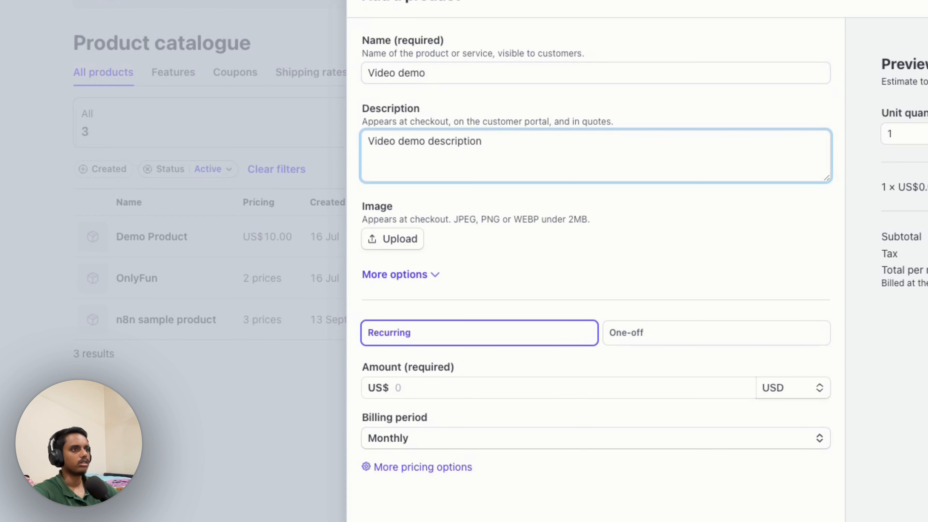
left_click(597, 259)
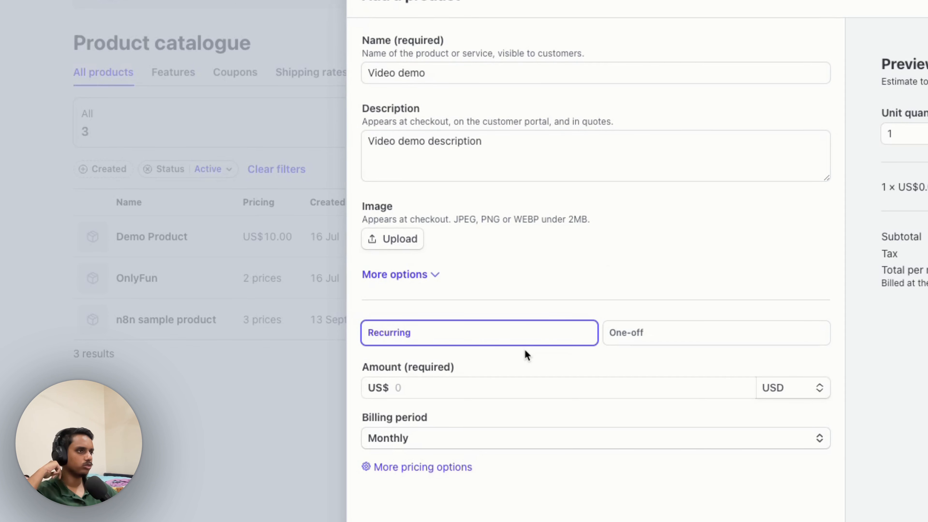
- Give it a one-off price of 10.00 and add the product
left_click(639, 344)
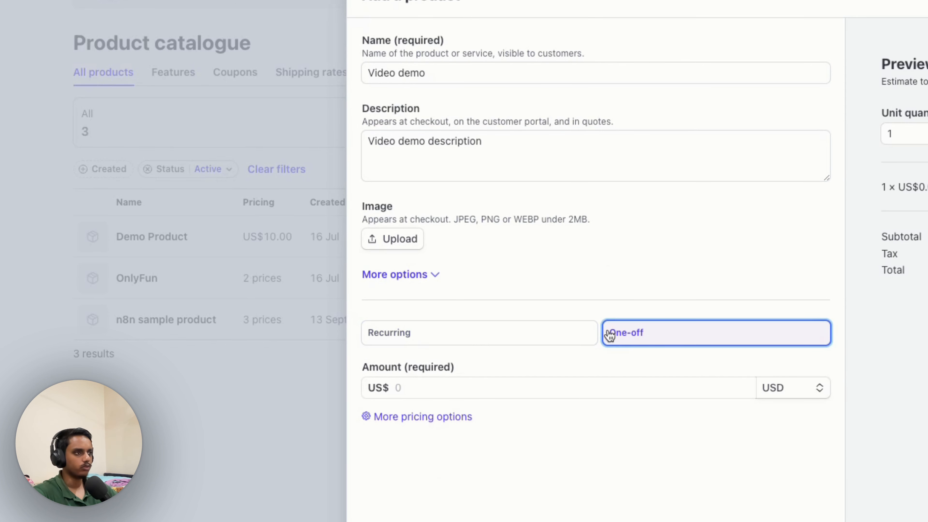
left_click(515, 386)
type("10.00")
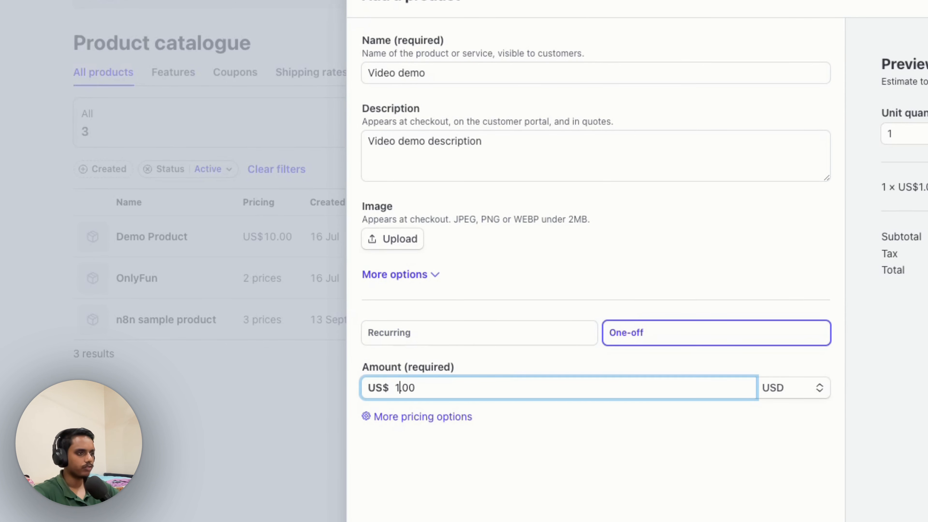
left_click(586, 484)
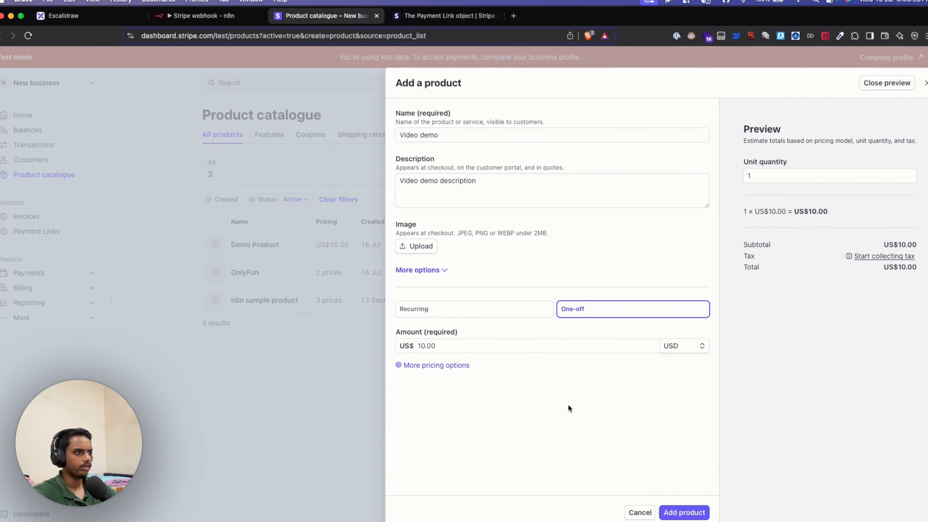
left_click(748, 521)
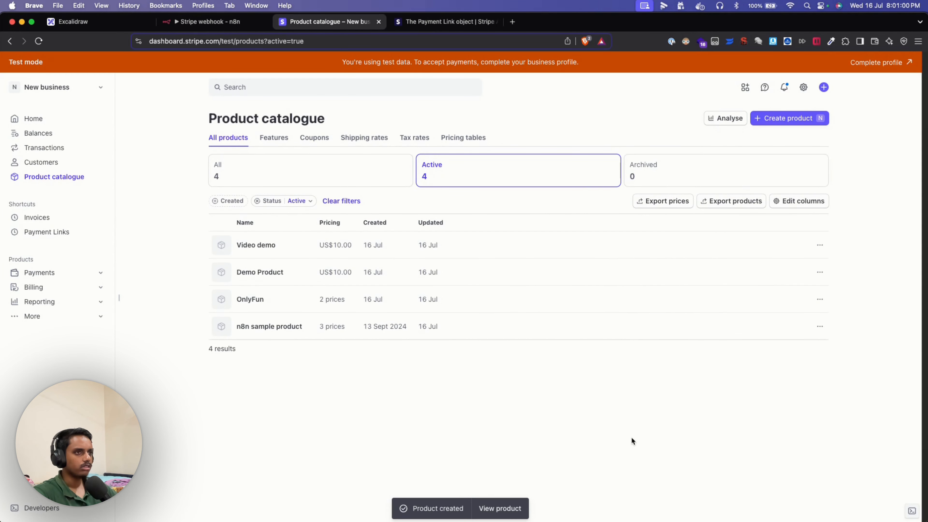
- Copy the Video demo product's US$10.00 price ID and return to n8n
left_click(616, 245)
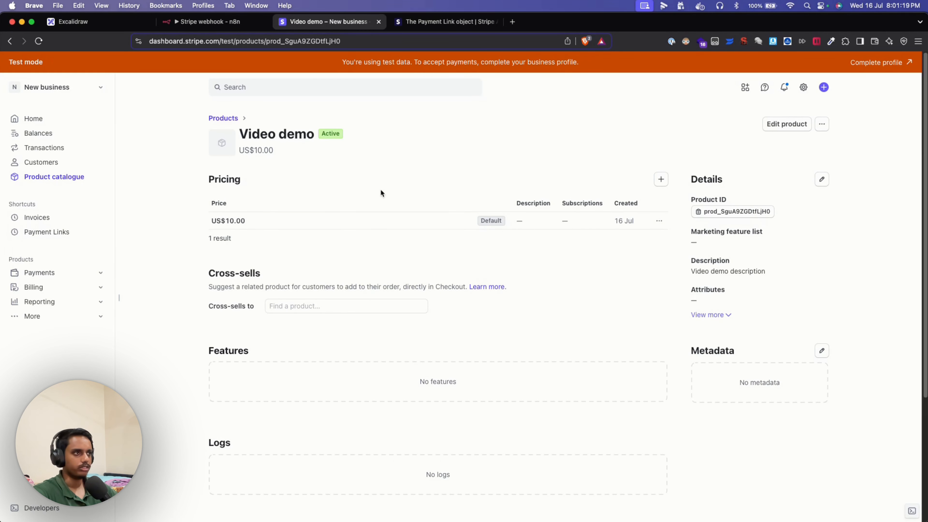
left_click(659, 221)
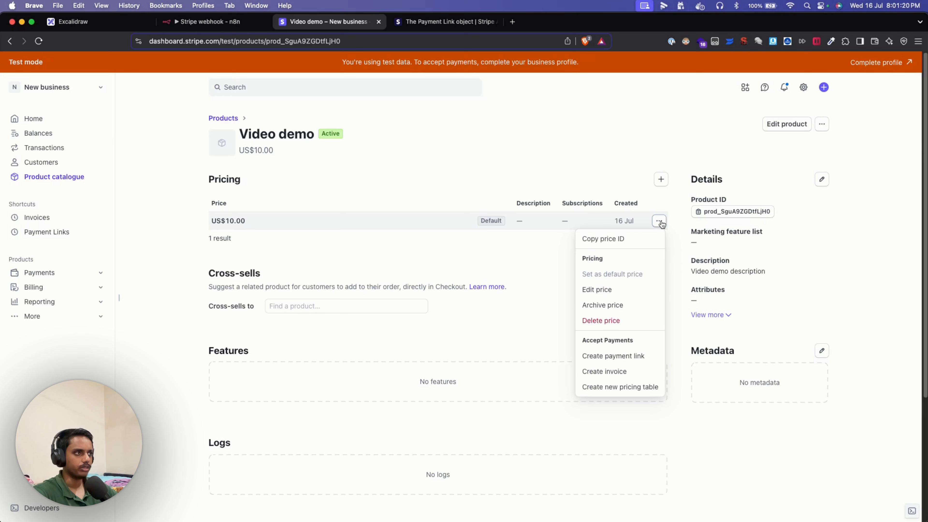
left_click(636, 240)
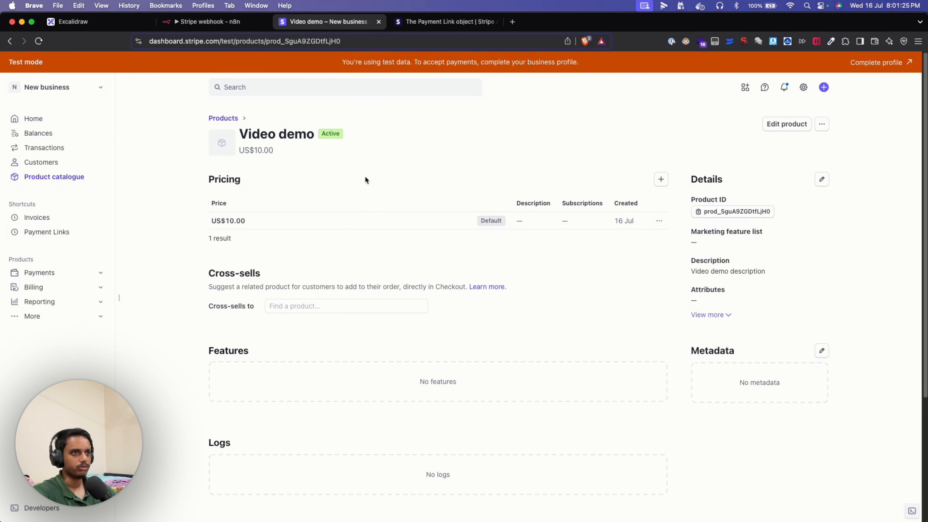
left_click(230, 26)
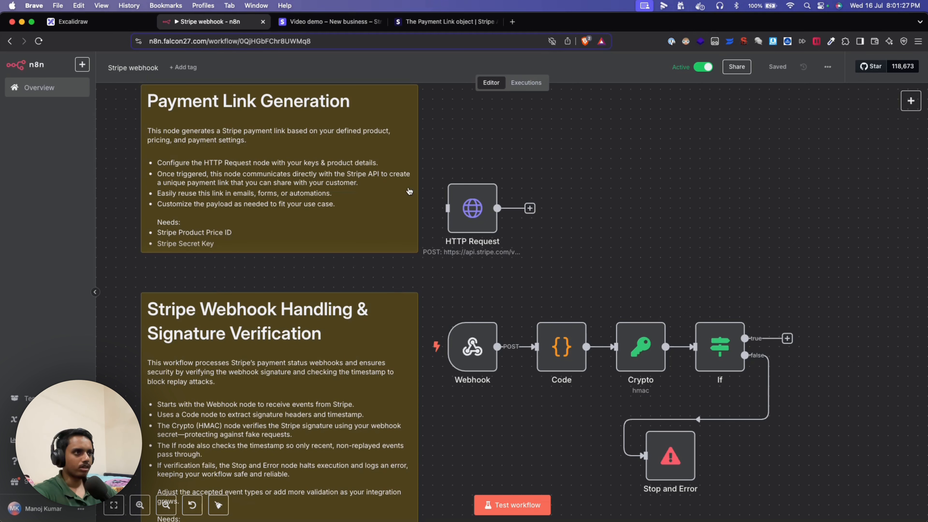
- Paste the copied Video demo price ID into the HTTP Request node's line_items[0][price] value
double_click(479, 216)
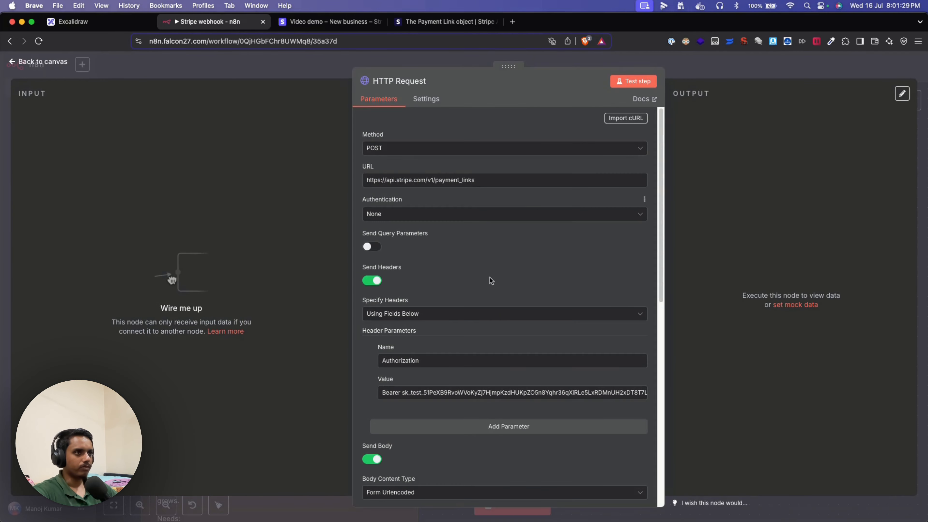
scroll(493, 325, "down", 10)
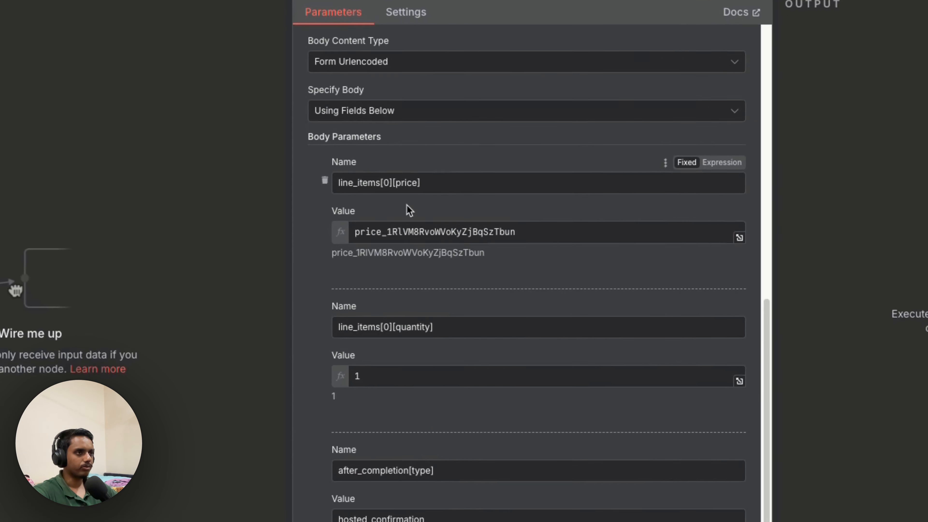
double_click(427, 242)
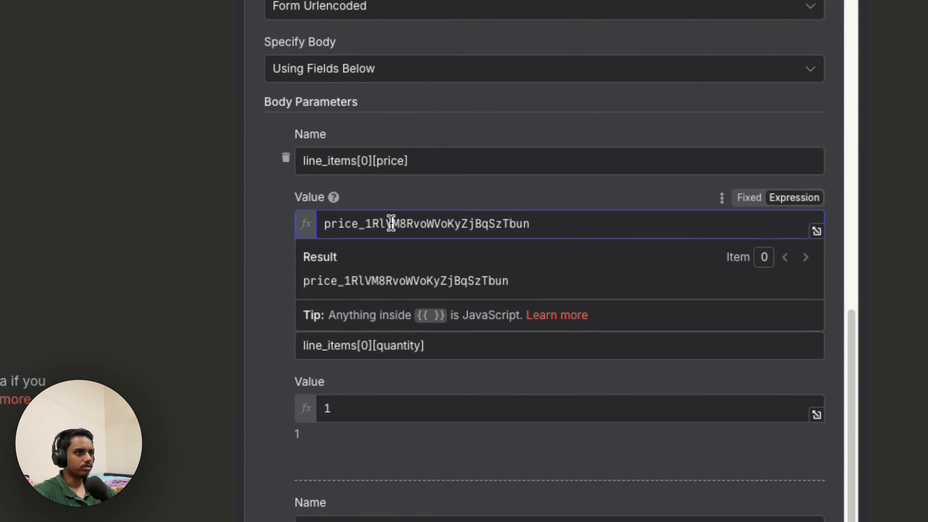
type("price_1RlWMIRvoWVoKyZjcoH9Wb7f")
left_click(446, 198)
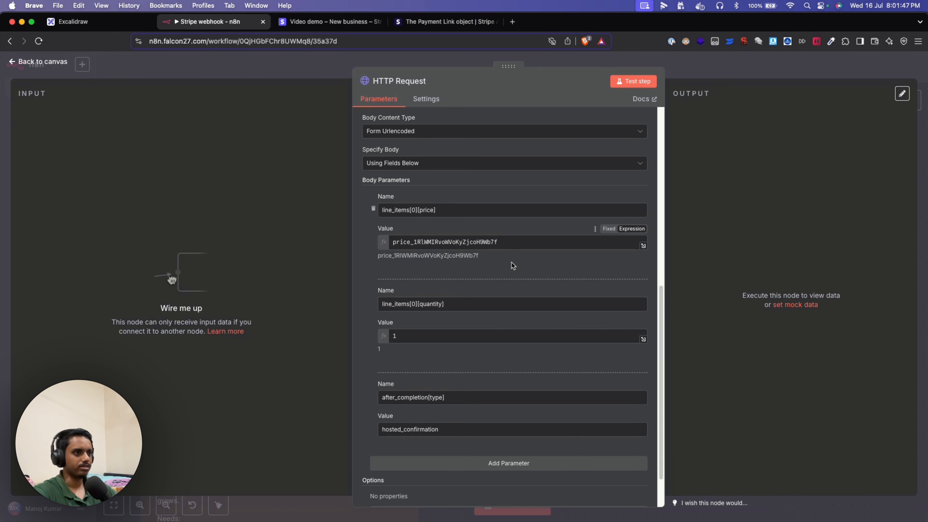
scroll(512, 263, "down", 1)
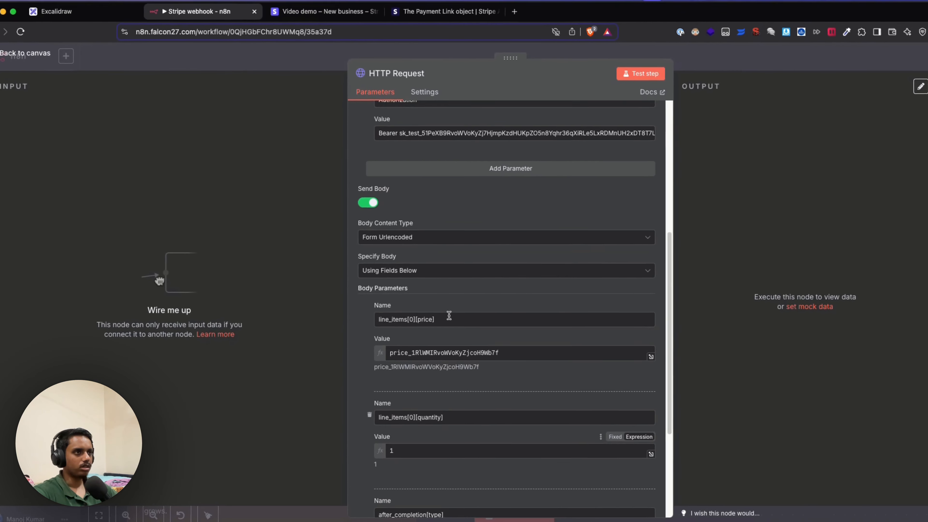
scroll(450, 317, "up", 5)
scroll(454, 293, "up", 1)
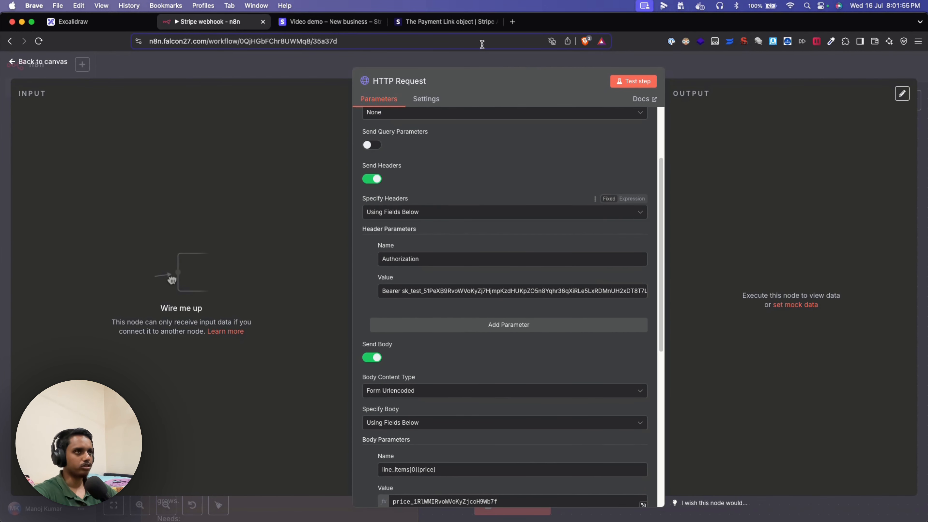
scroll(451, 244, "up", 3)
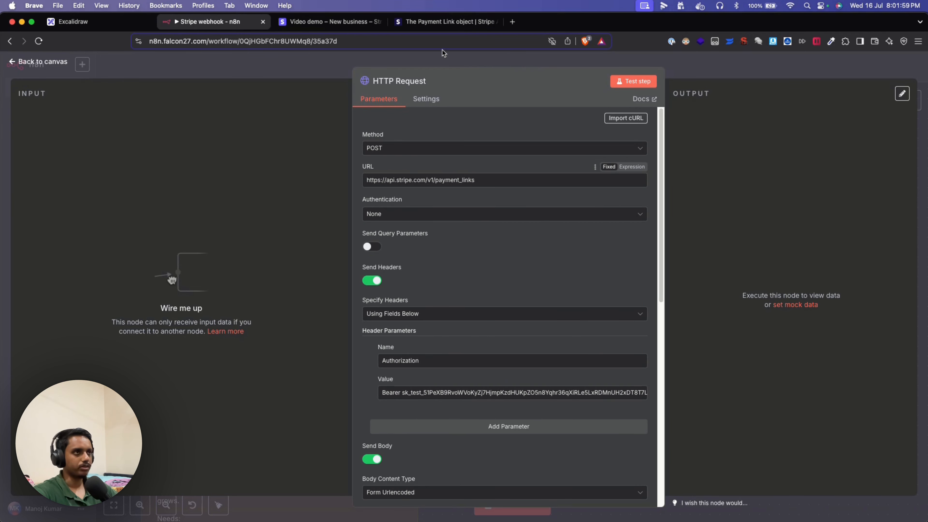
- Review the Stripe Payment Link API reference: POST /v1/payment_links and the example object's url
left_click(438, 23)
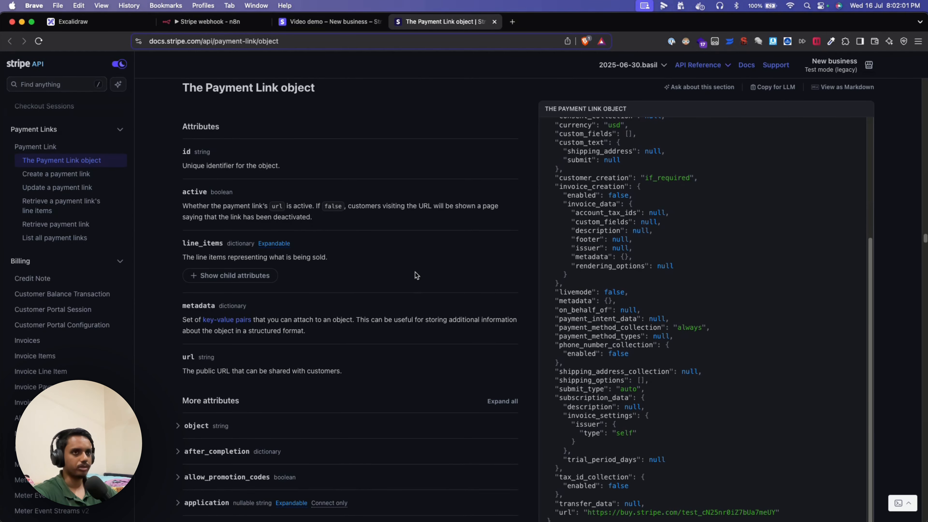
scroll(416, 272, "up", 3)
scroll(380, 248, "up", 5)
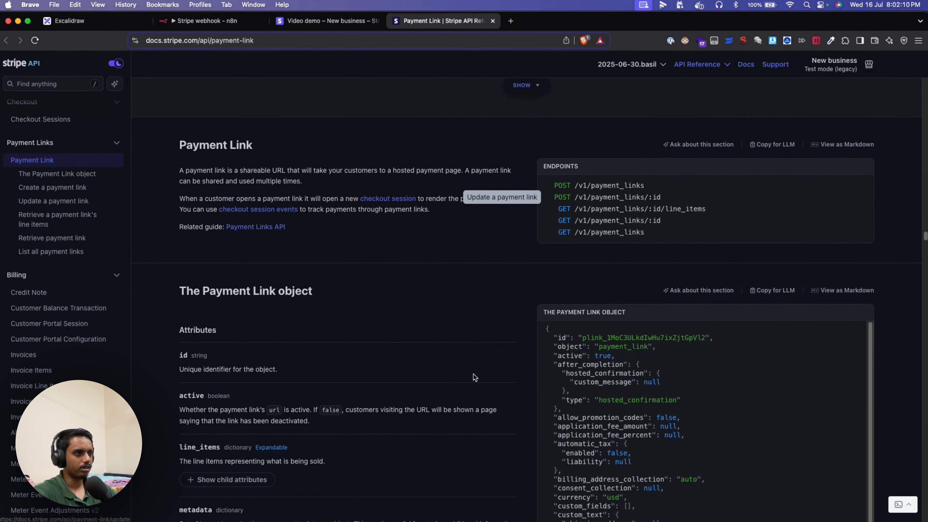
scroll(474, 377, "down", 10)
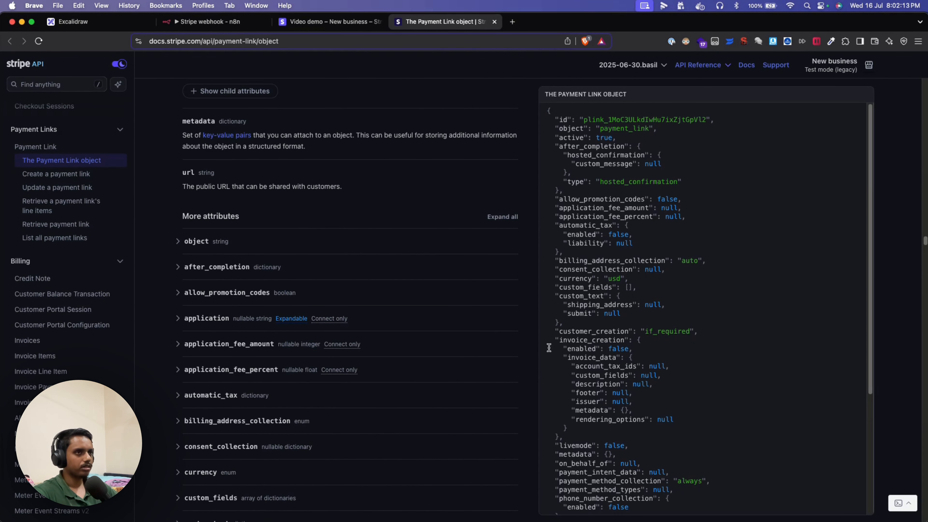
scroll(511, 348, "up", 6)
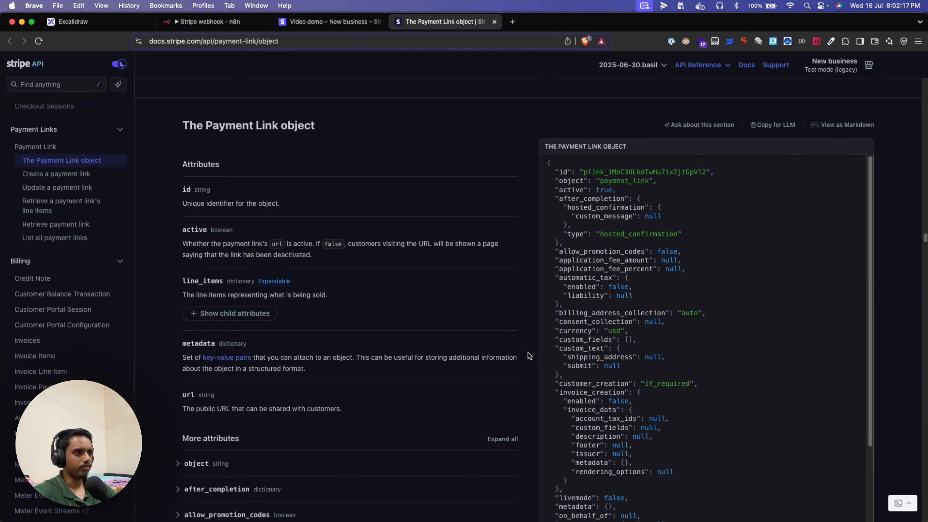
scroll(528, 353, "down", 10)
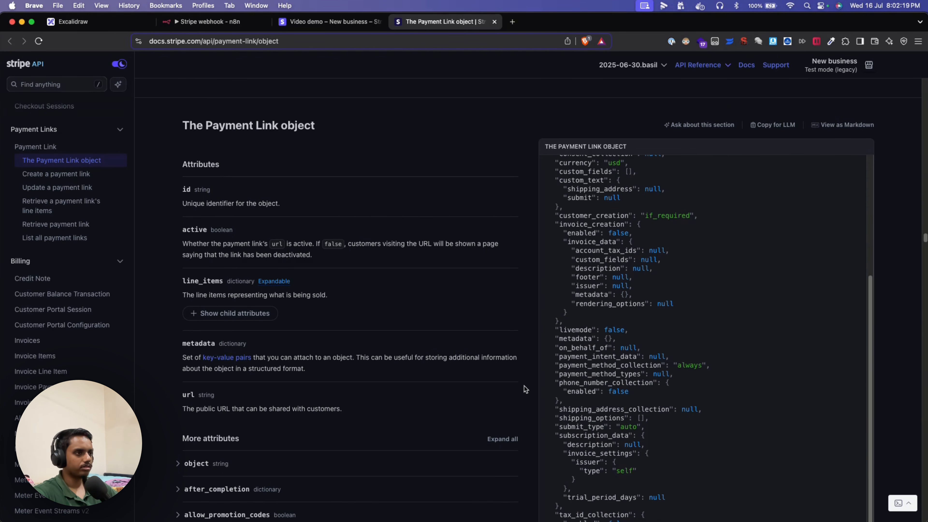
scroll(525, 388, "down", 3)
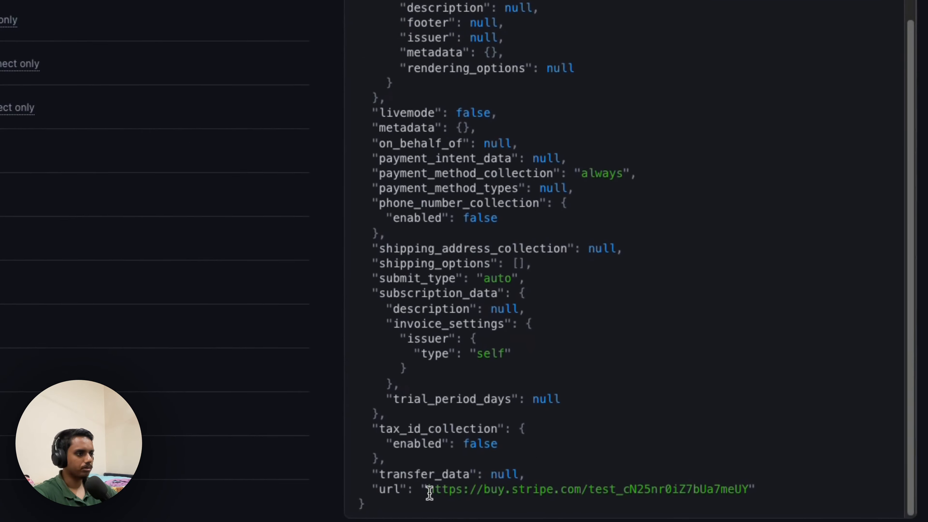
left_click_drag(366, 489, 727, 487)
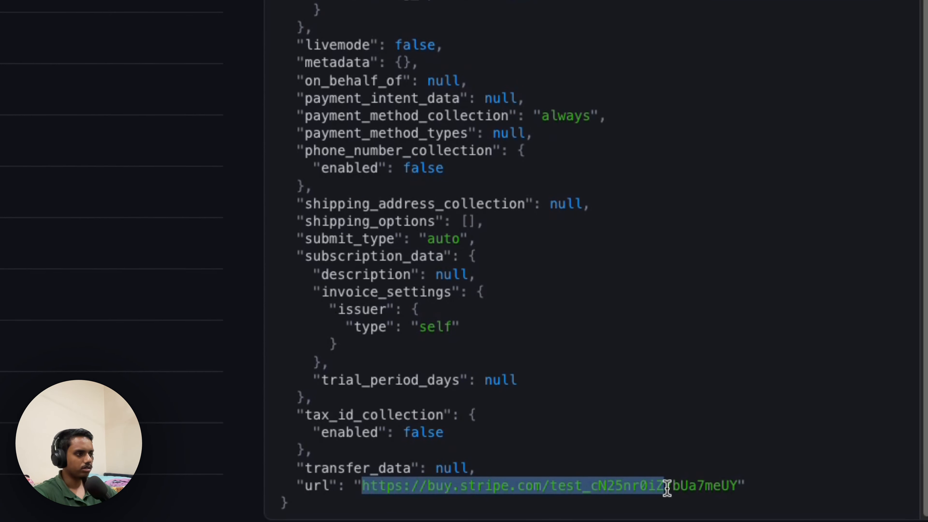
left_click(749, 418)
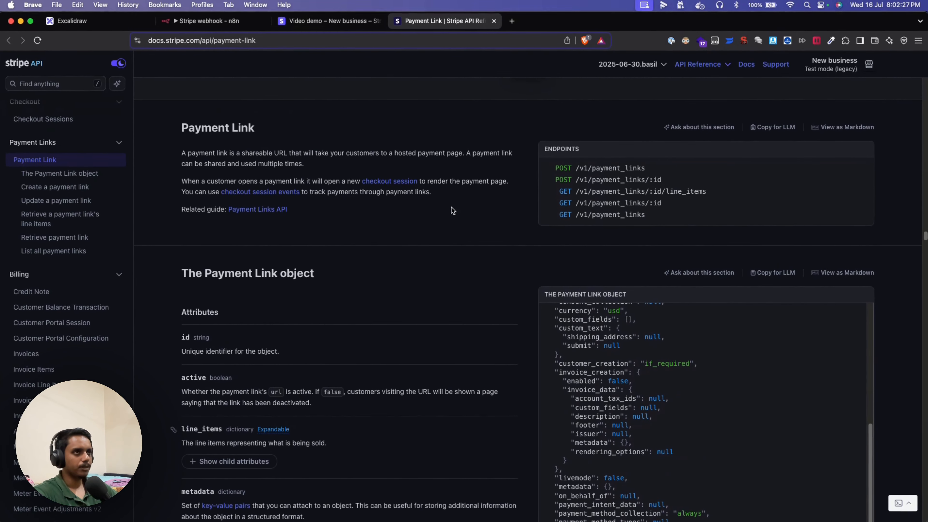
- Look through the HTTP Request body's price, quantity and after_completion parameters in n8n
left_click(209, 22)
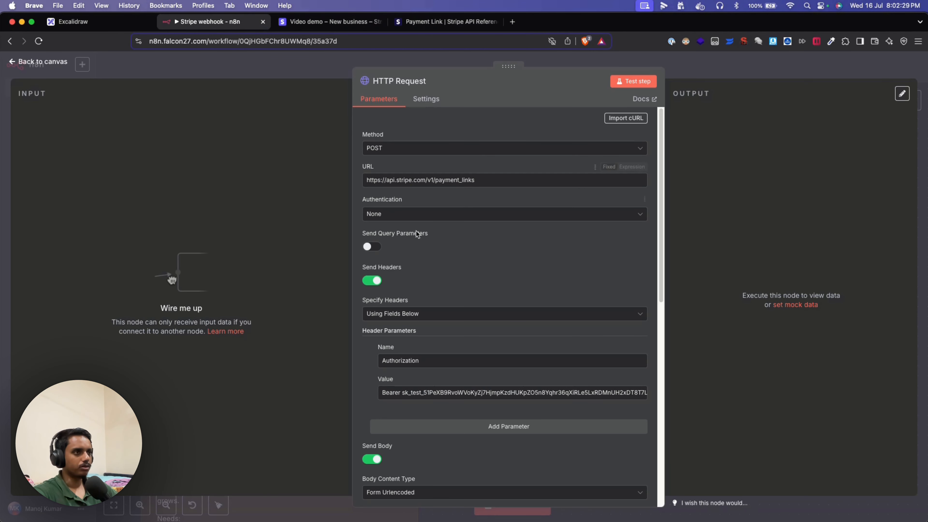
scroll(452, 266, "down", 1)
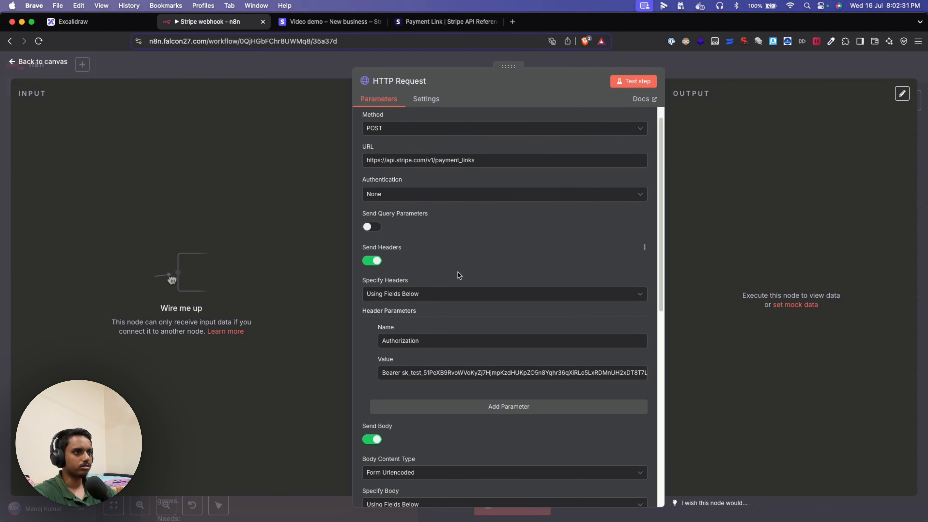
scroll(459, 275, "down", 3)
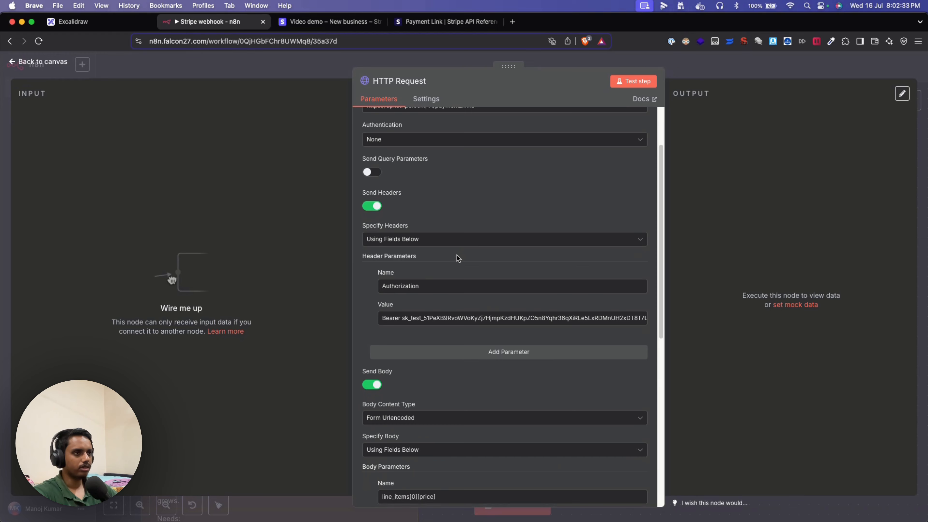
scroll(457, 257, "down", 3)
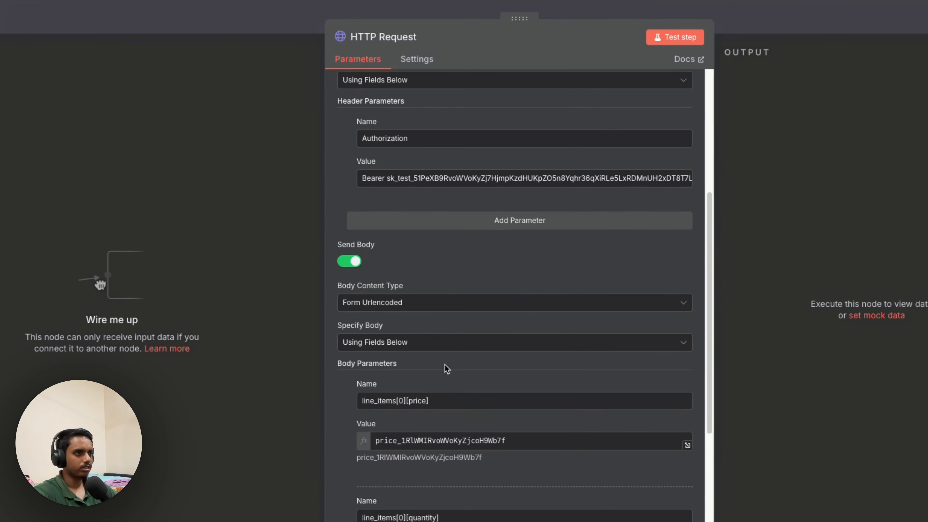
scroll(452, 300, "down", 3)
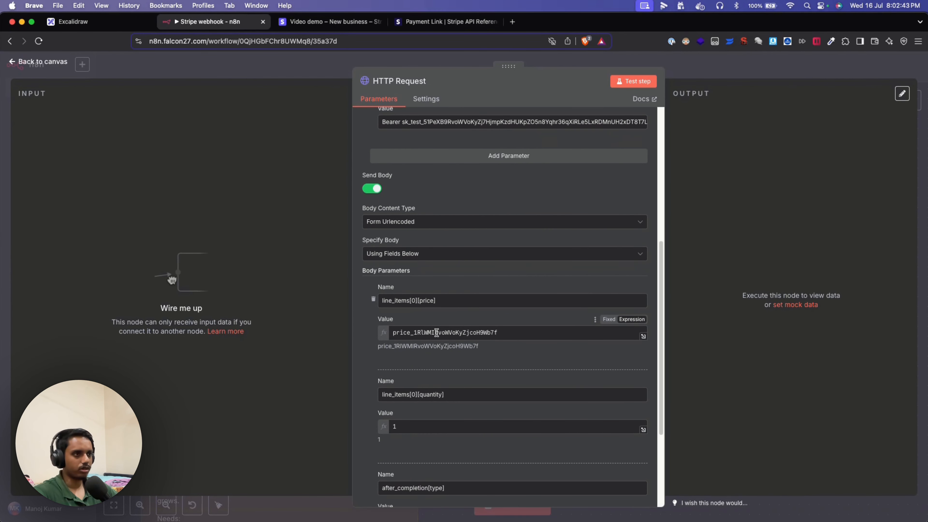
scroll(436, 331, "down", 5)
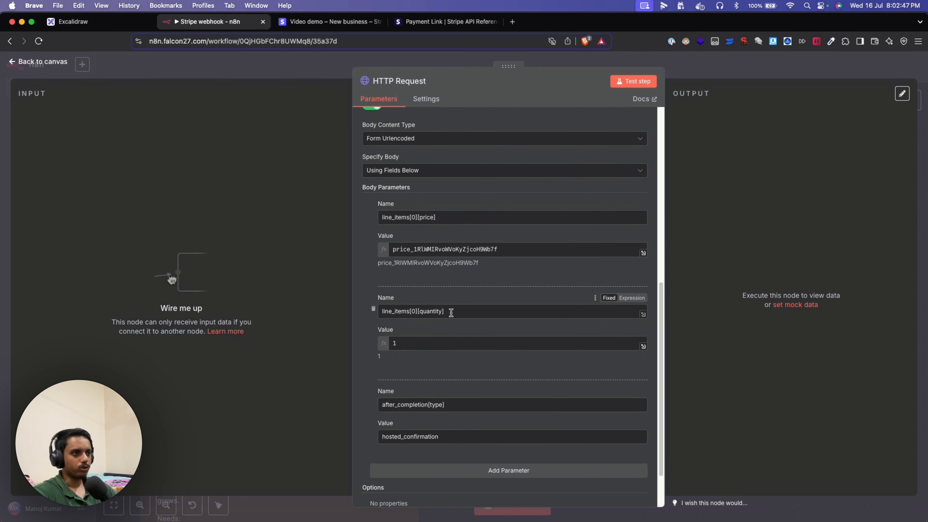
scroll(433, 340, "down", 3)
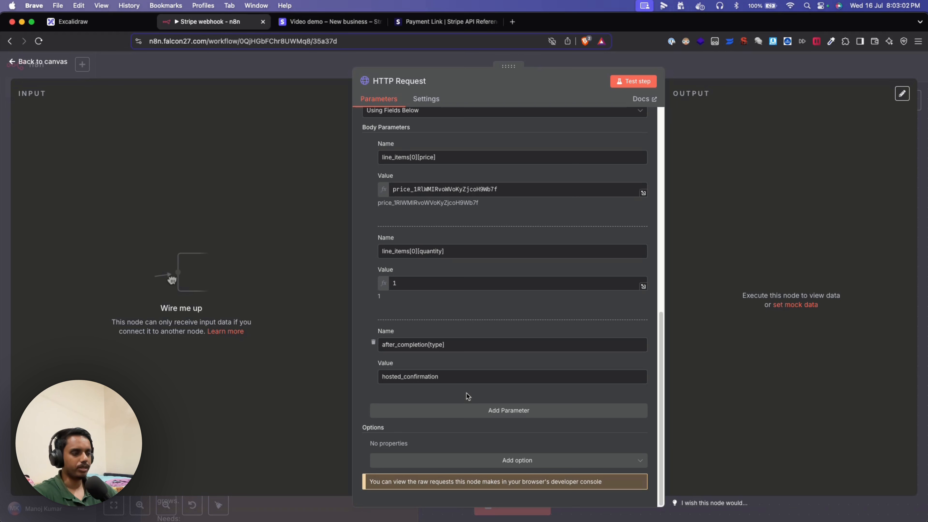
scroll(468, 396, "up", 4)
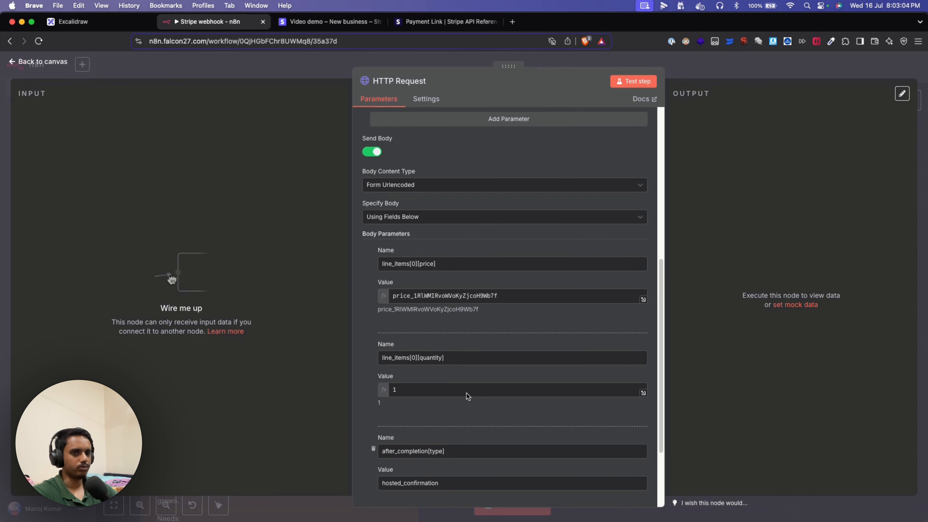
scroll(467, 396, "up", 8)
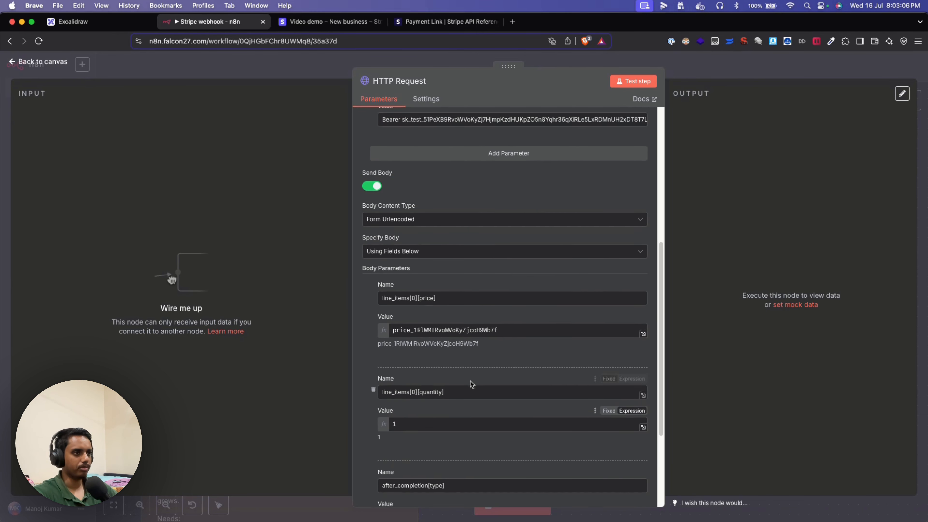
scroll(468, 406, "down", 4)
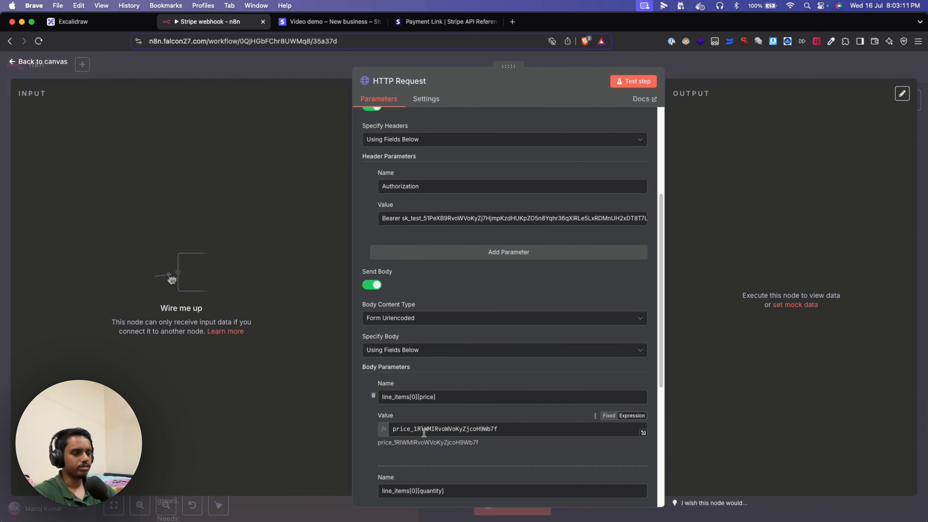
scroll(436, 376, "up", 4)
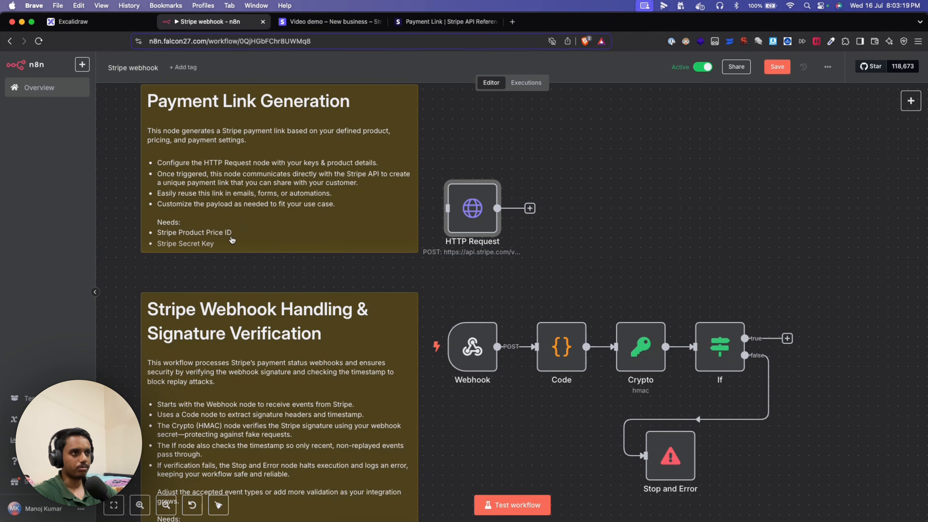
- Copy the test secret key from Stripe's Developers API keys page, then return to n8n
left_click(349, 21)
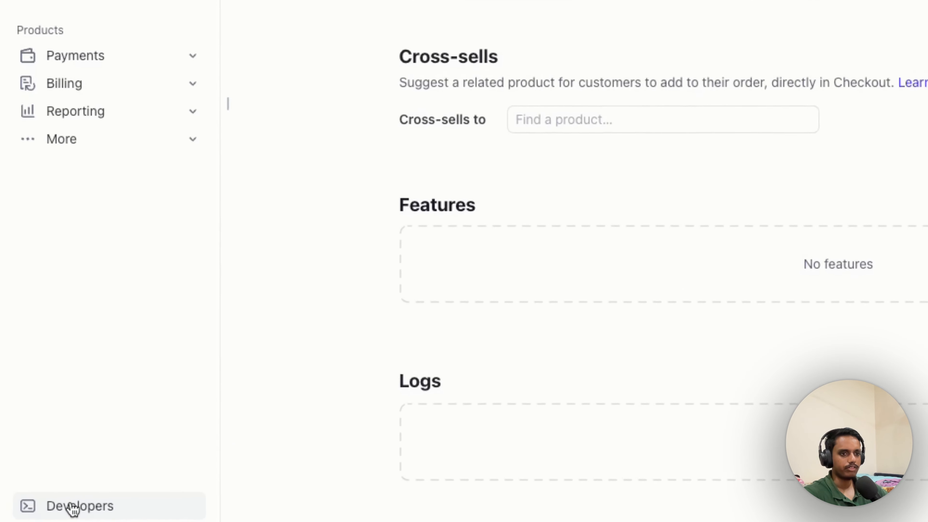
left_click(73, 507)
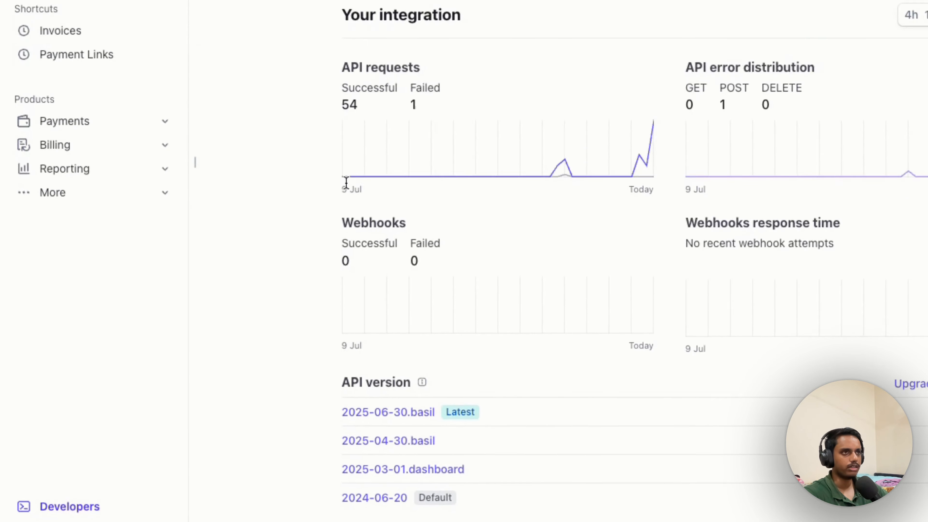
left_click(277, 137)
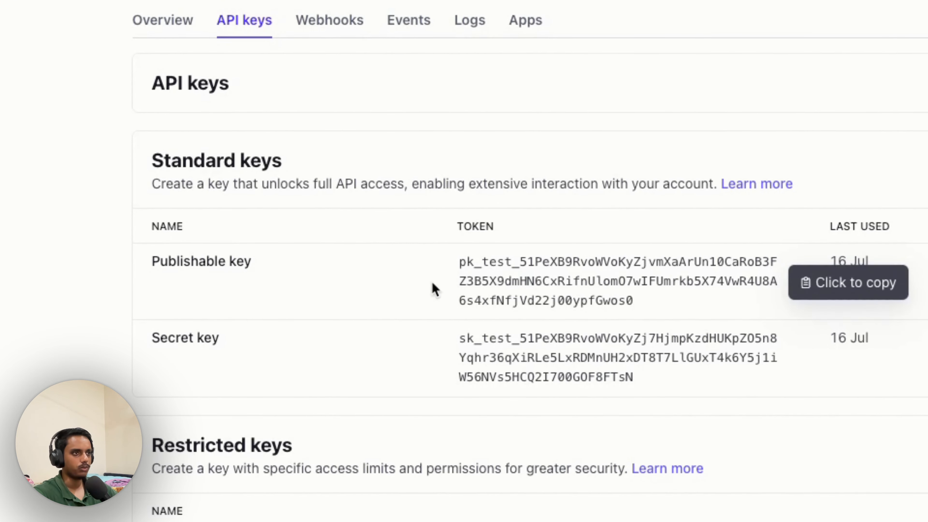
left_click(521, 356)
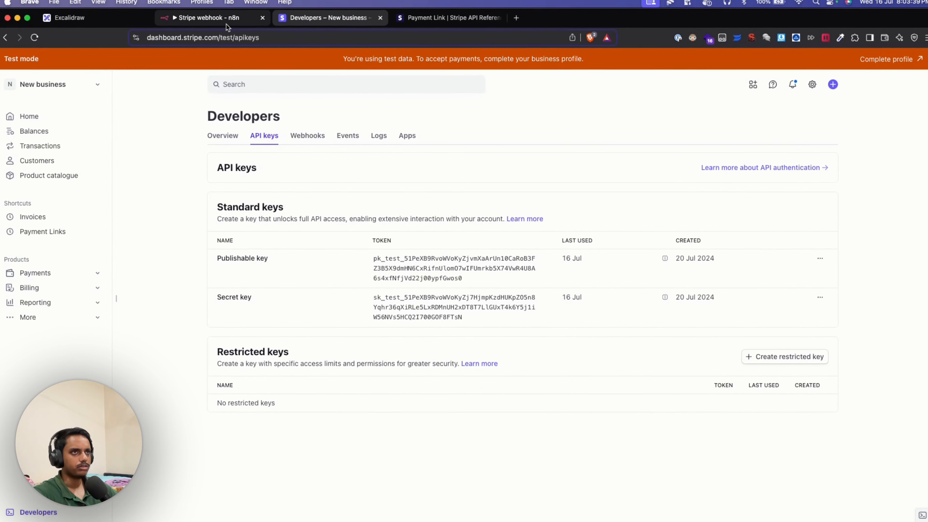
key("ctrl+shift+Tab")
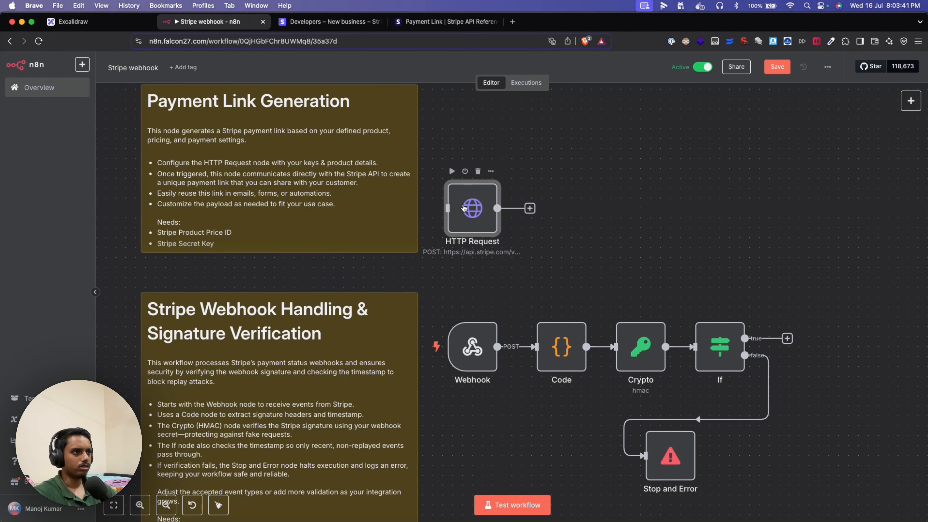
- Set the HTTP Request Authorization header to Bearer plus the copied Stripe secret key
double_click(463, 208)
scroll(489, 287, "down", 5)
double_click(463, 274)
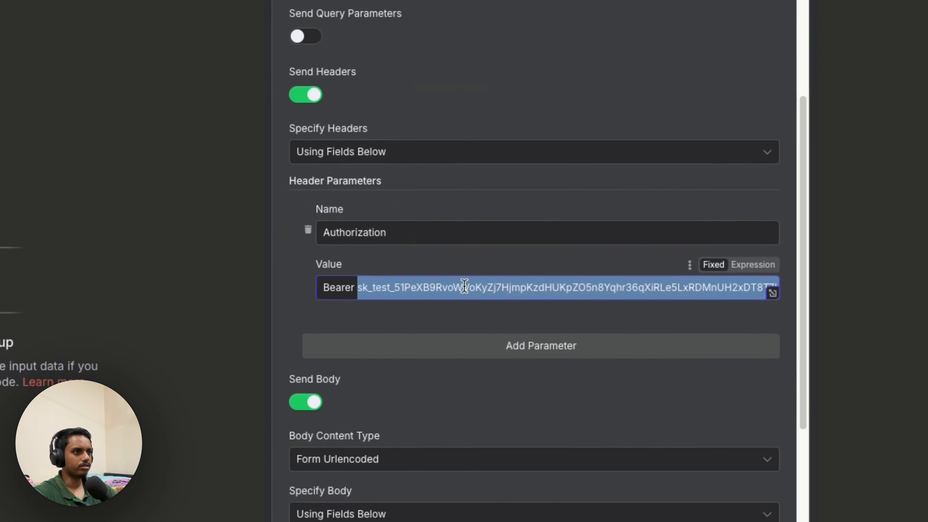
key("ctrl+v")
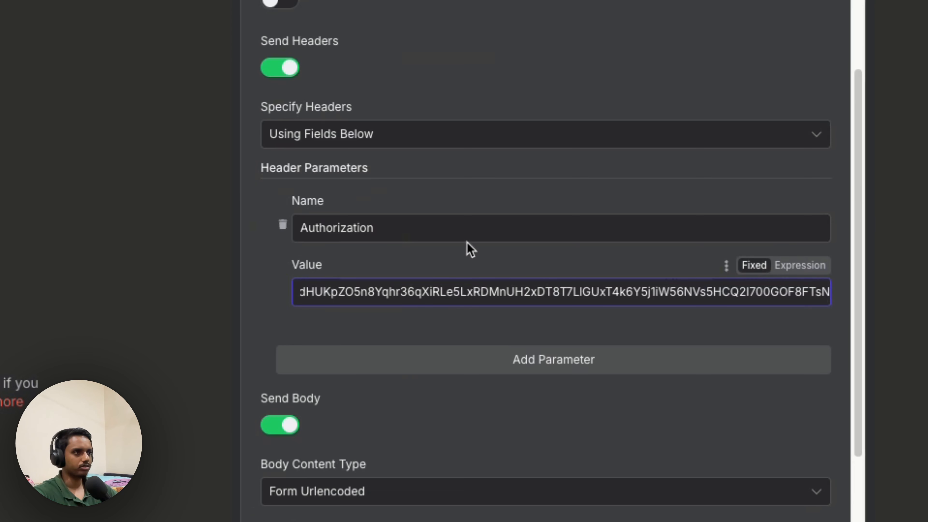
left_click(479, 186)
double_click(315, 292)
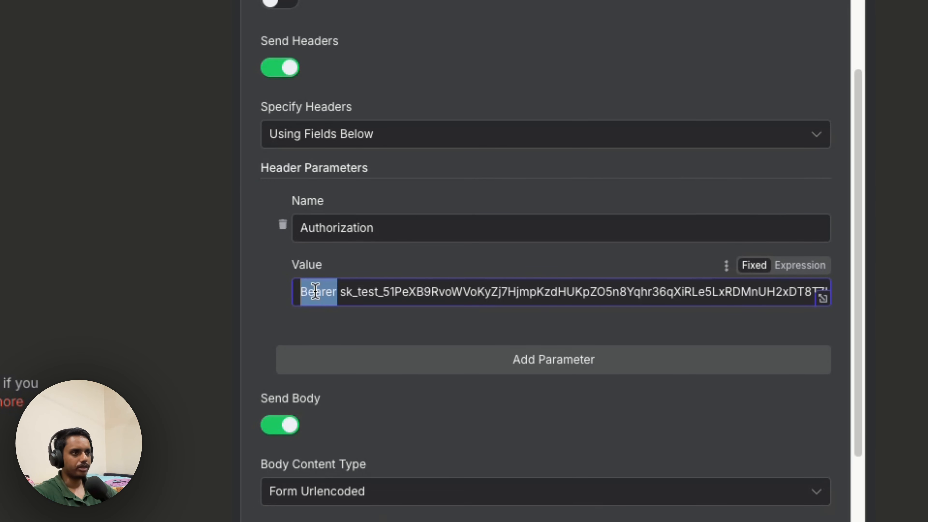
left_click(278, 313)
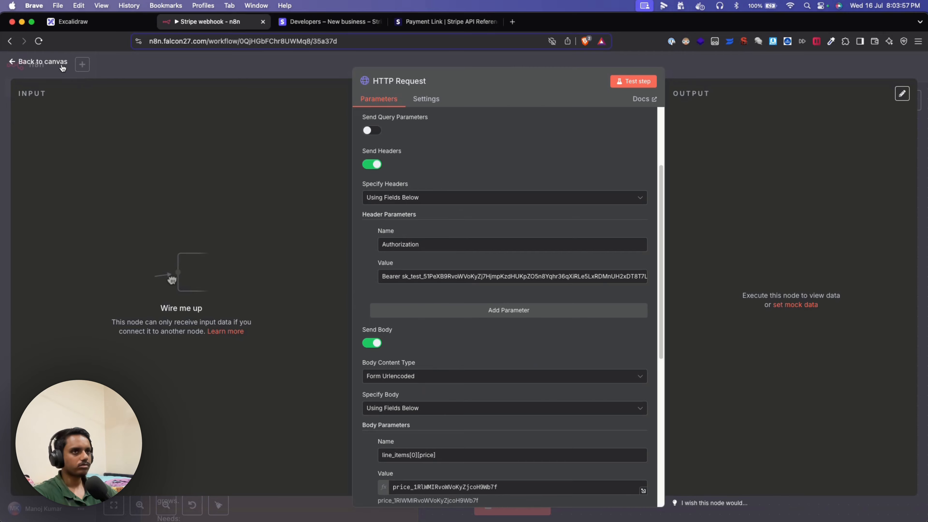
left_click(42, 61)
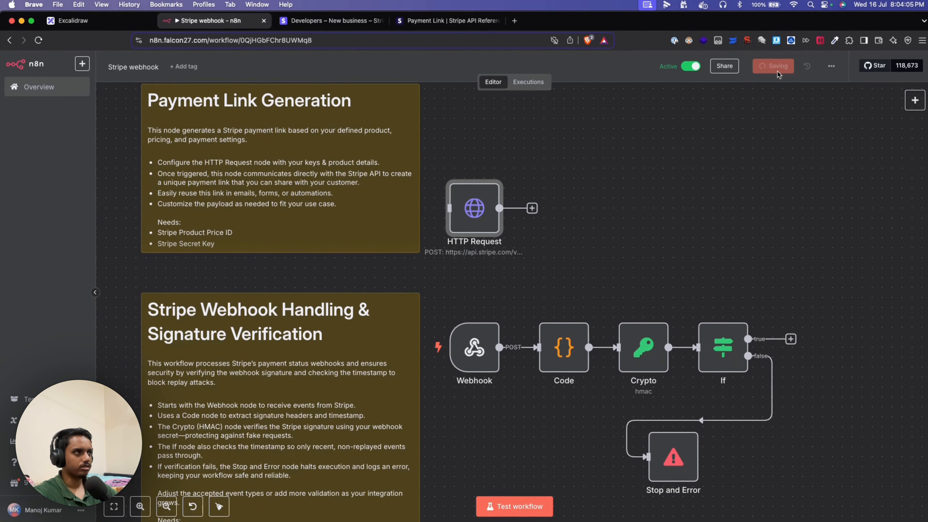
- Save the workflow and run the HTTP Request node to create a payment link
key("cmd+s")
scroll(599, 233, "down", 2)
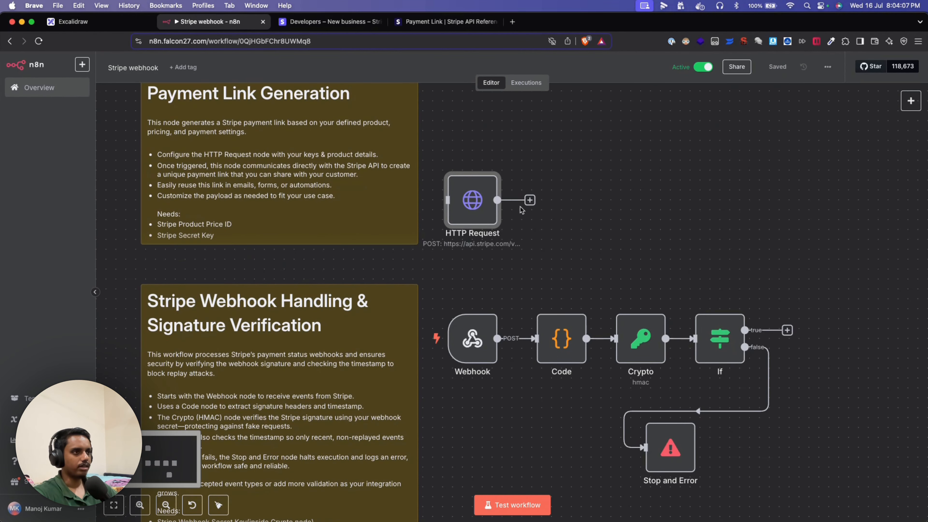
double_click(463, 202)
scroll(501, 284, "down", 3)
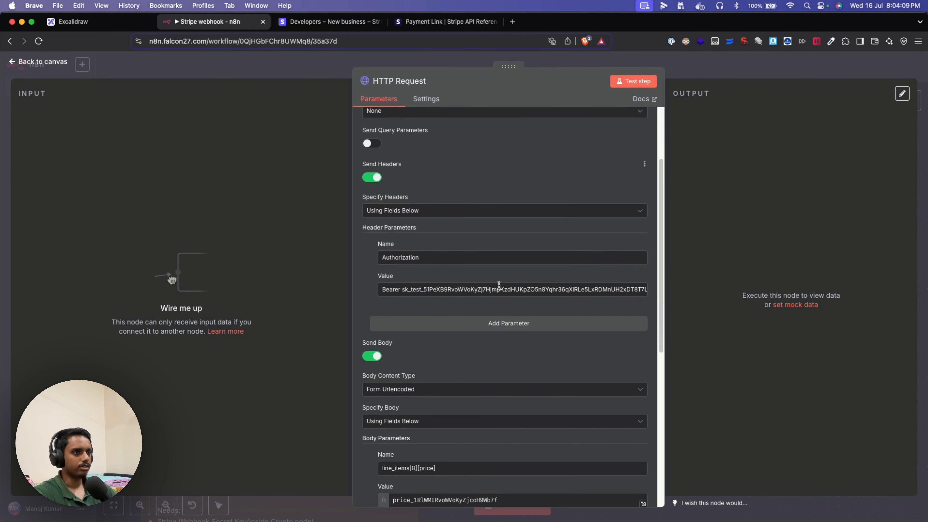
left_click(628, 84)
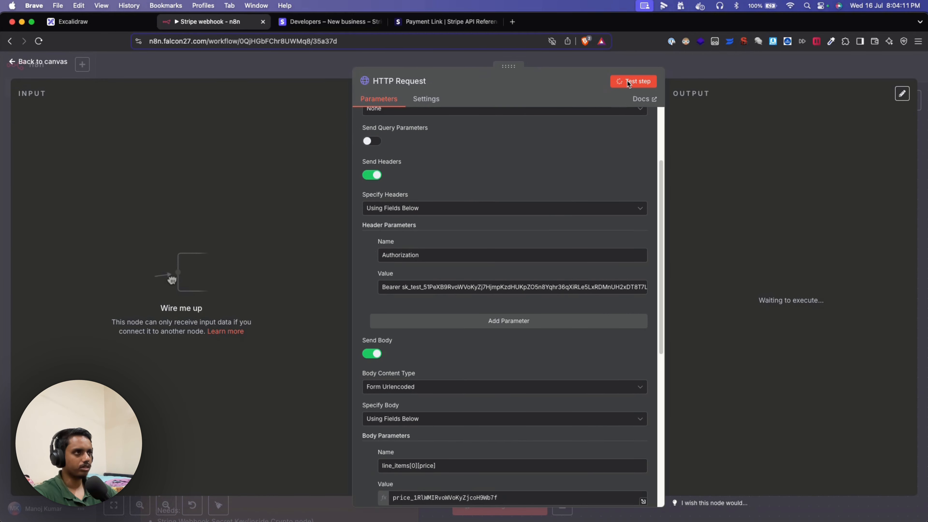
- Copy the generated payment link URL from the output and load it in a new tab
scroll(766, 444, "down", 8)
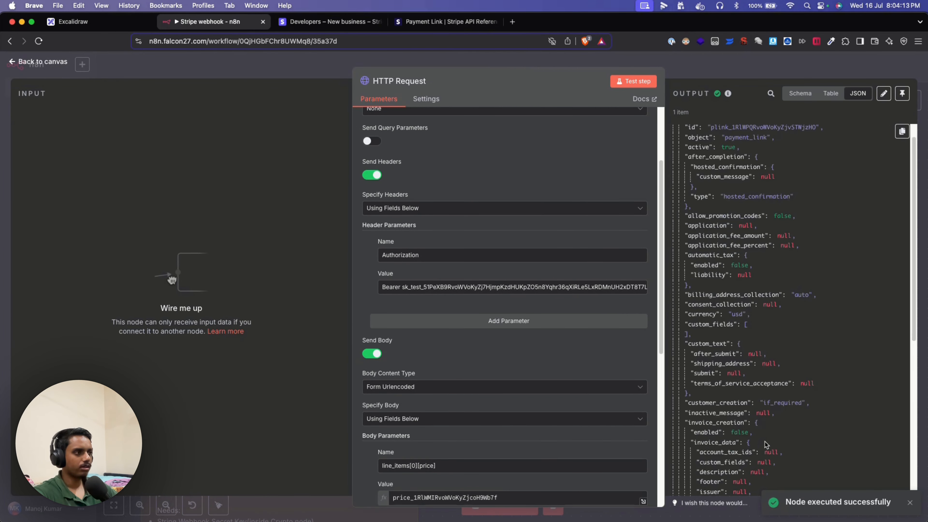
scroll(766, 445, "up", 8)
scroll(774, 177, "down", 10)
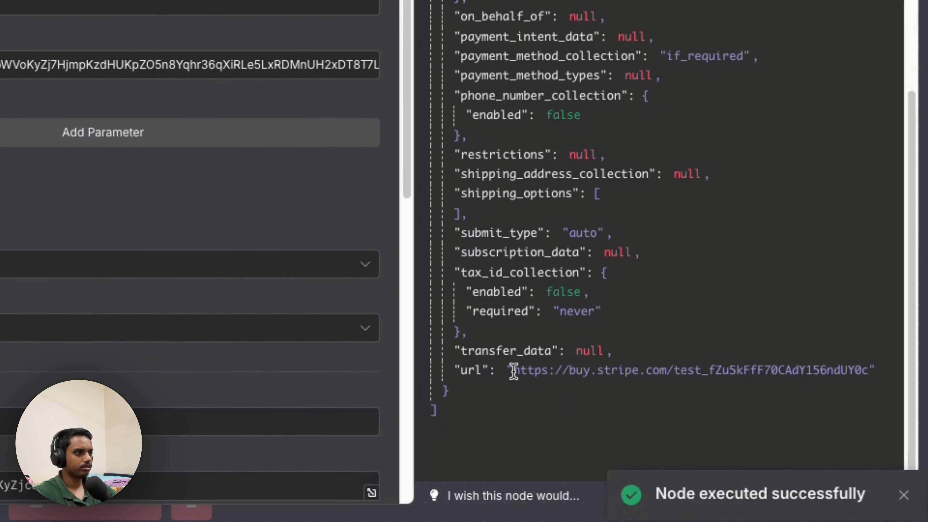
left_click_drag(514, 370, 868, 370)
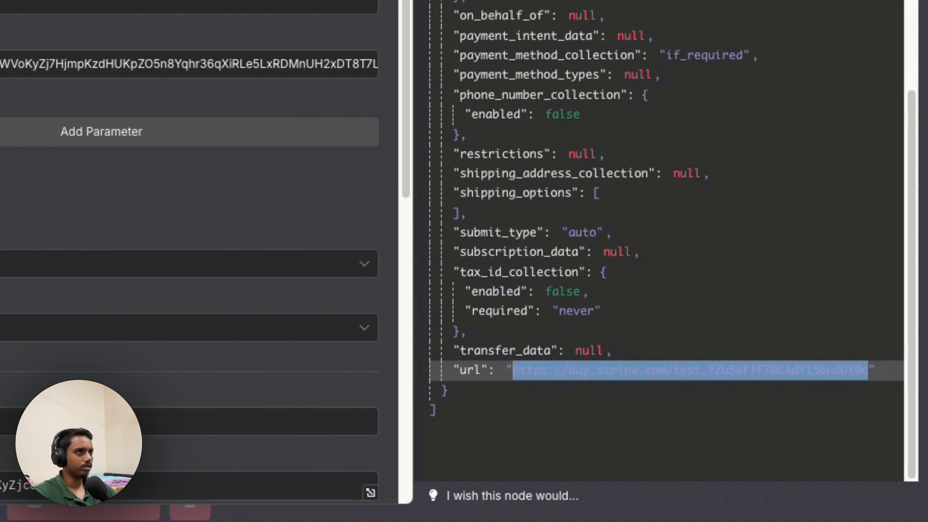
key("super+c")
key("super+t")
key("super+v")
key("Return")
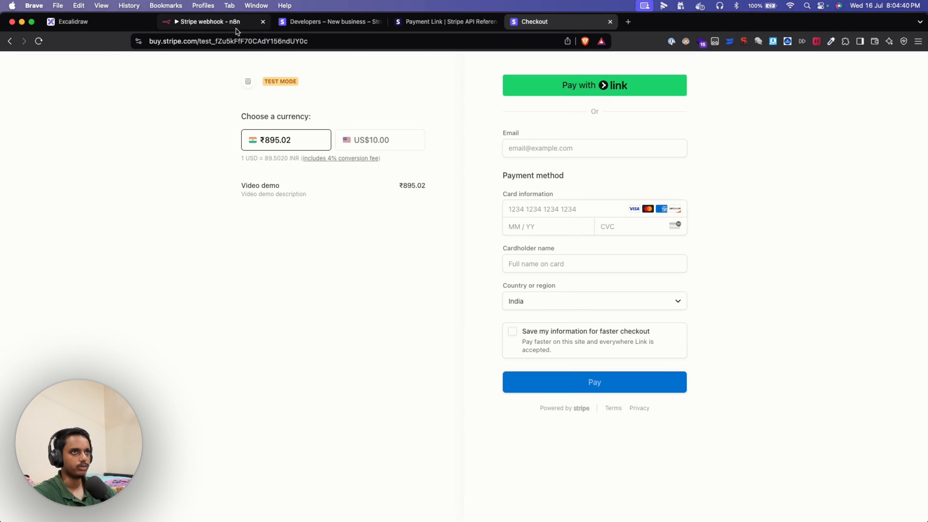
- Close the Video demo checkout tab and the HTTP Request node panel
left_click(610, 22)
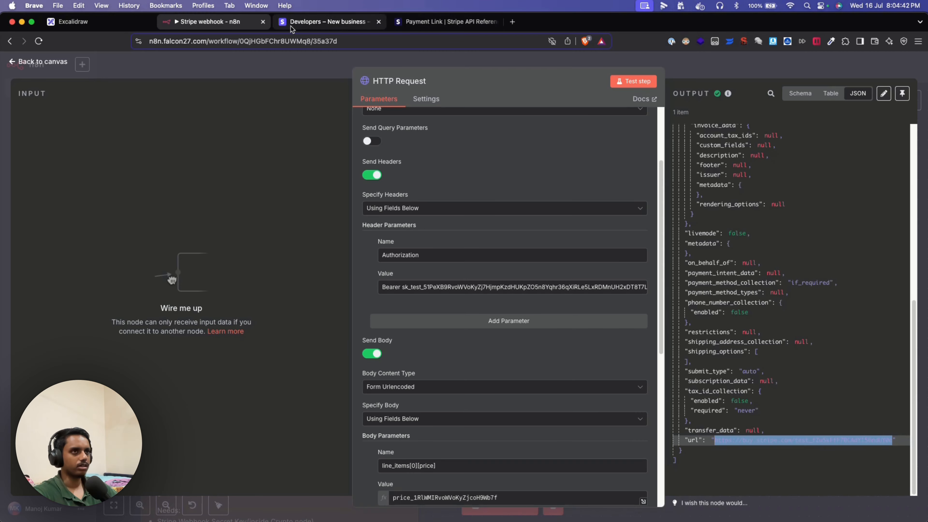
key("Escape")
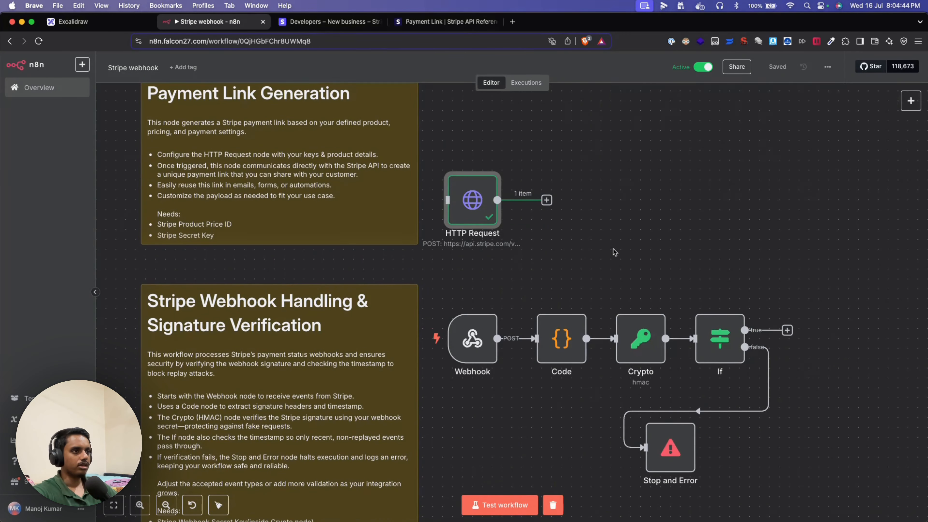
scroll(511, 365, "down", 3)
scroll(504, 409, "left", 2)
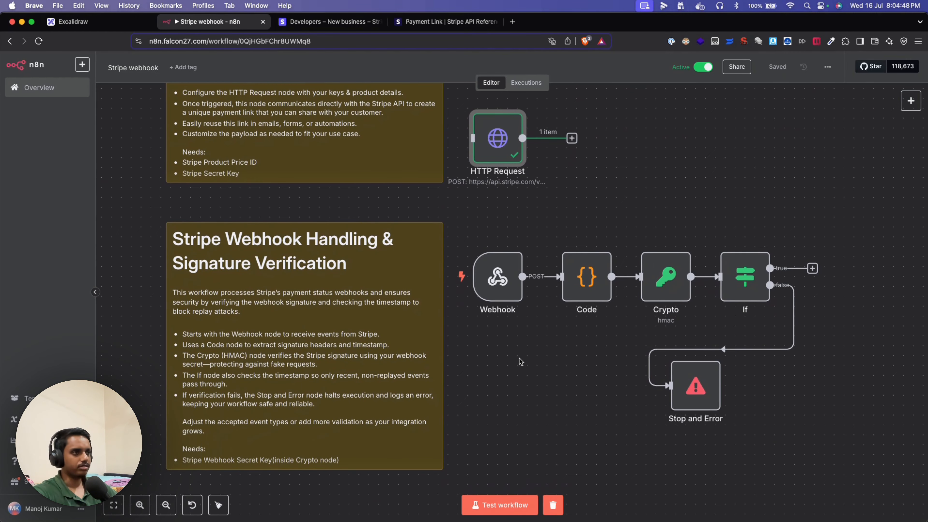
scroll(515, 368, "up", 1)
left_click_drag(495, 374, 506, 371)
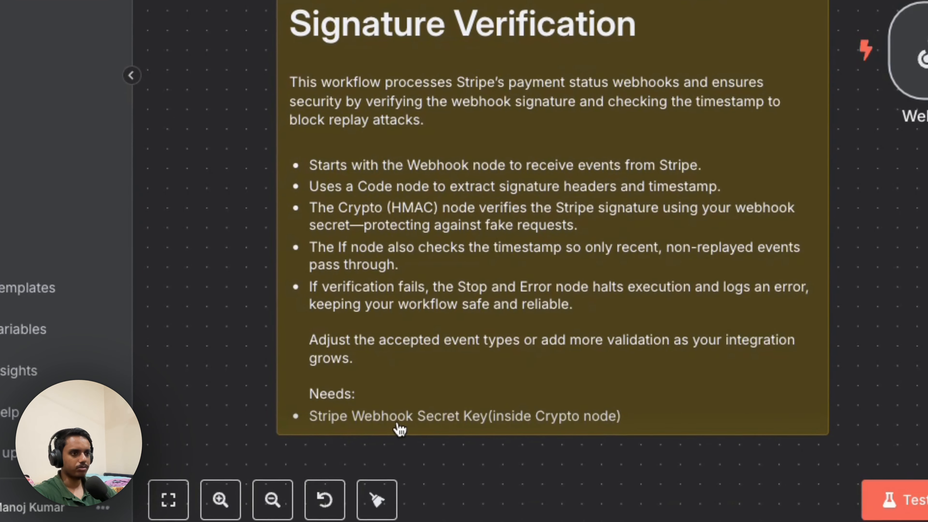
scroll(441, 431, "up", 1)
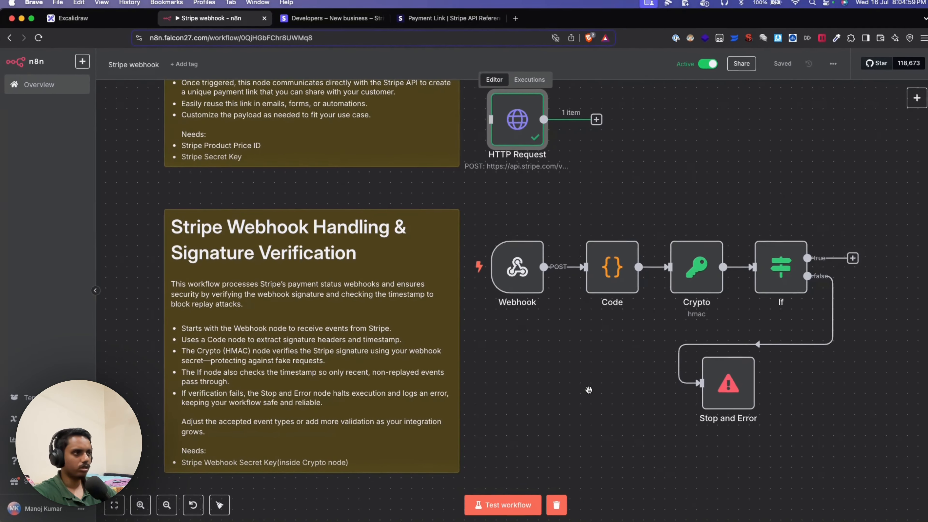
key("F2")
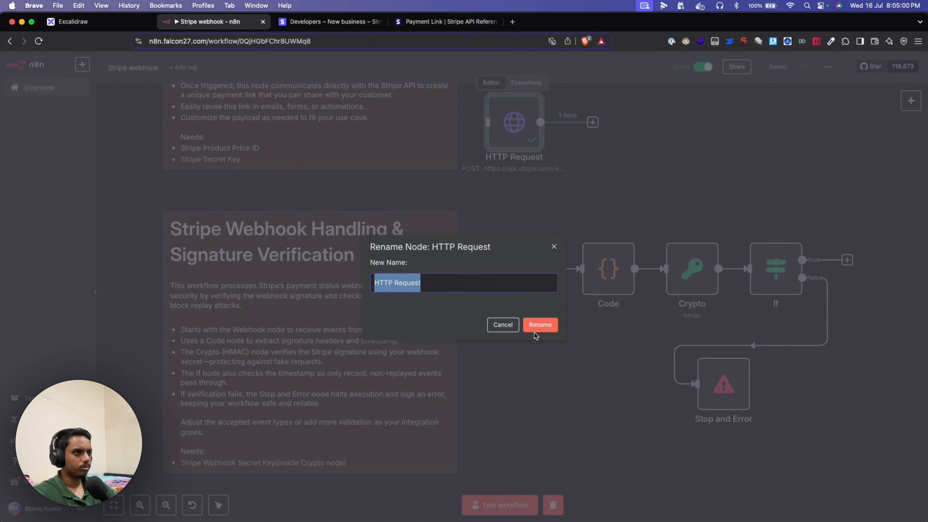
left_click(501, 325)
left_click(684, 278)
double_click(684, 278)
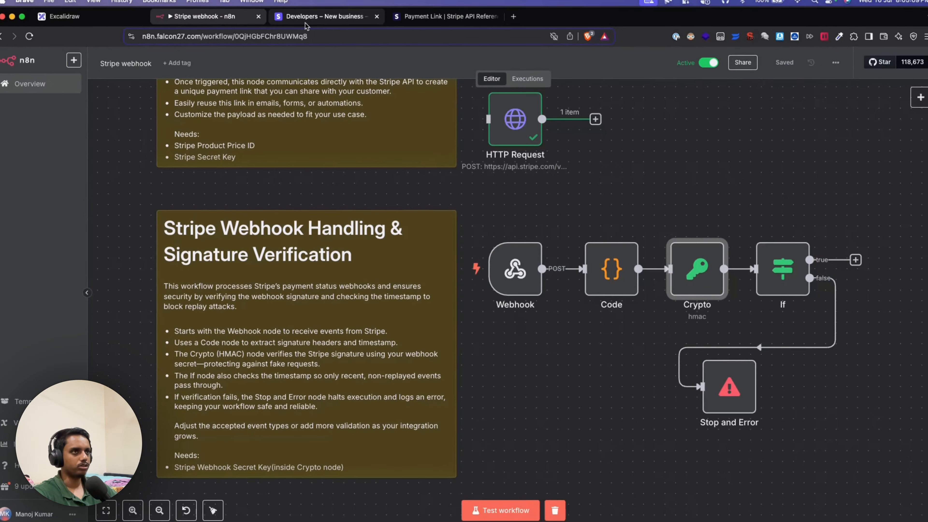
- Start a new event destination under Stripe Webhooks and copy the n8n Webhook node's test URL
left_click(310, 26)
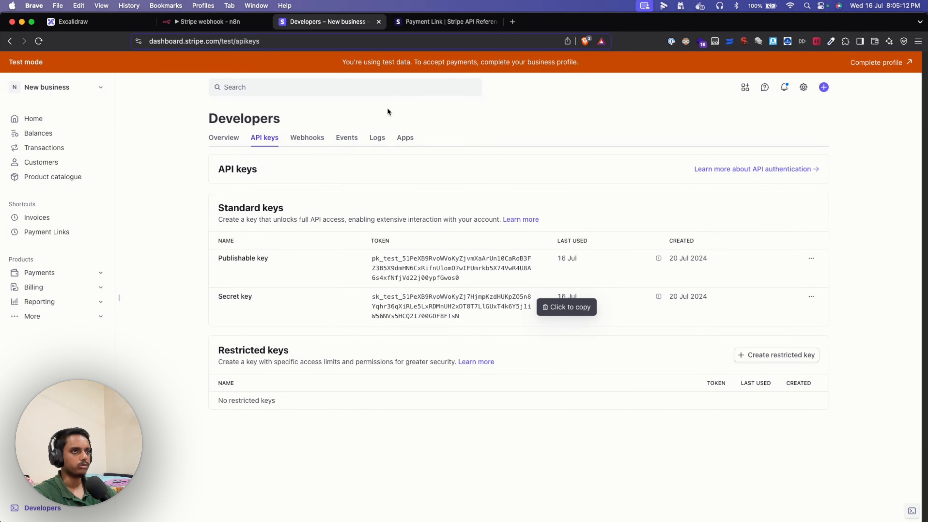
left_click(307, 141)
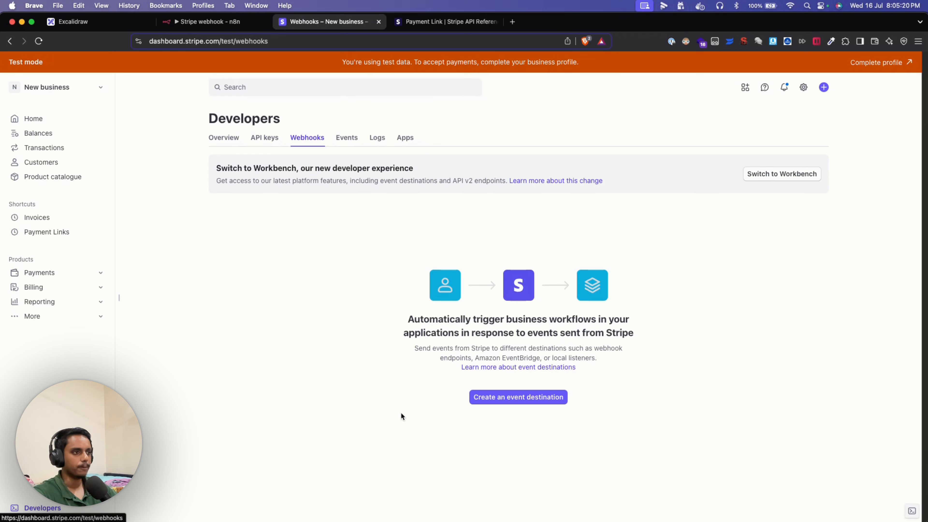
left_click(510, 400)
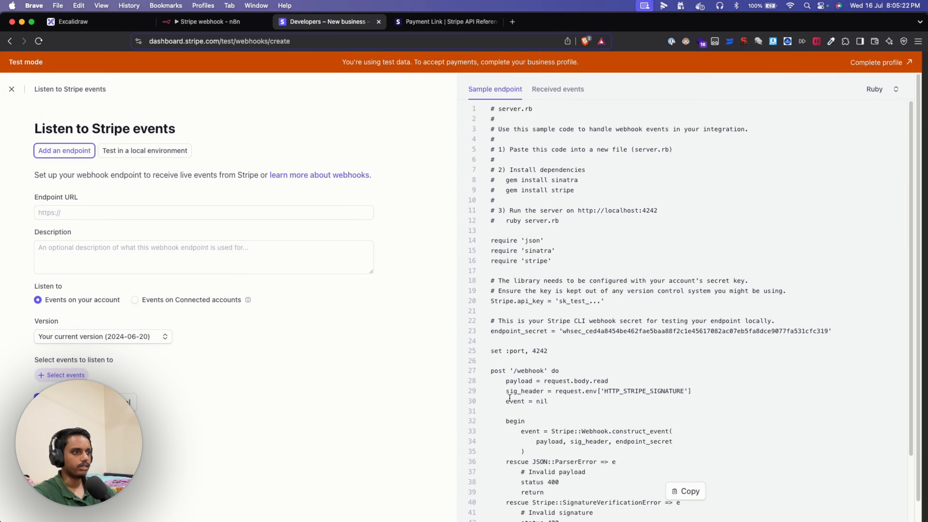
left_click(238, 23)
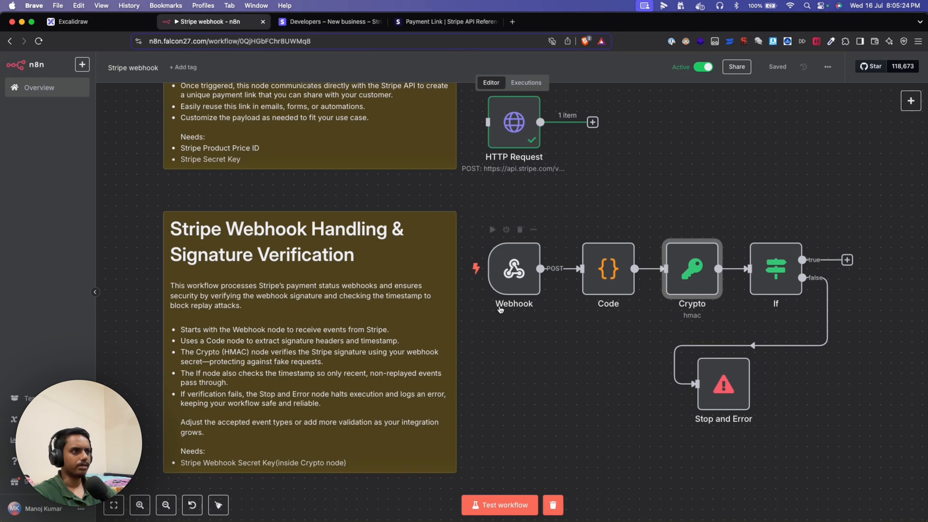
double_click(511, 288)
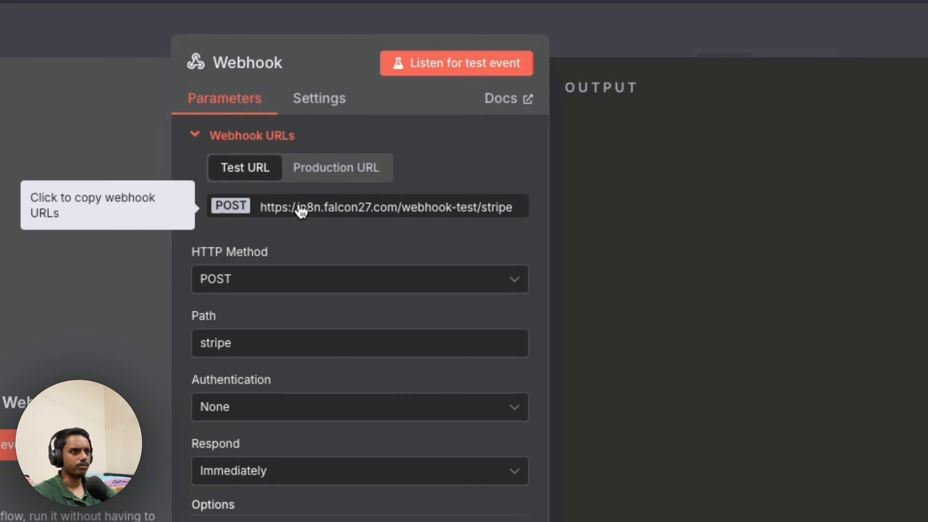
left_click(325, 21)
- Paste the n8n test webhook URL (…/webhook-test/stripe) as the endpoint URL and add the description 'test webhook'
left_click(133, 212)
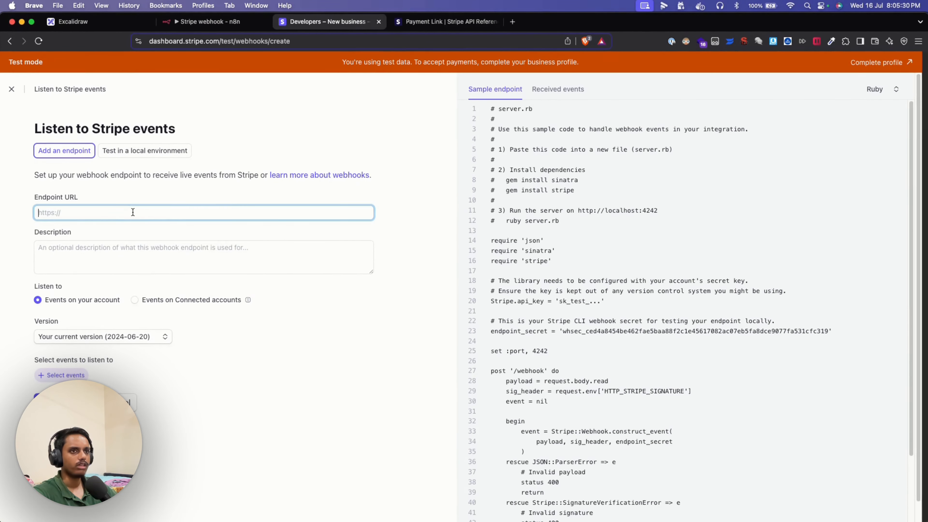
key("super+v")
left_click(138, 261)
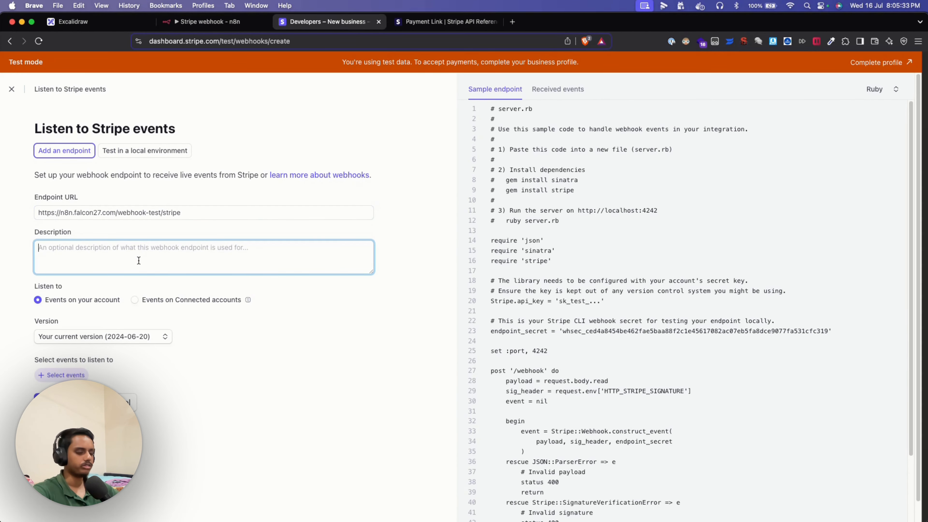
type("test webhok")
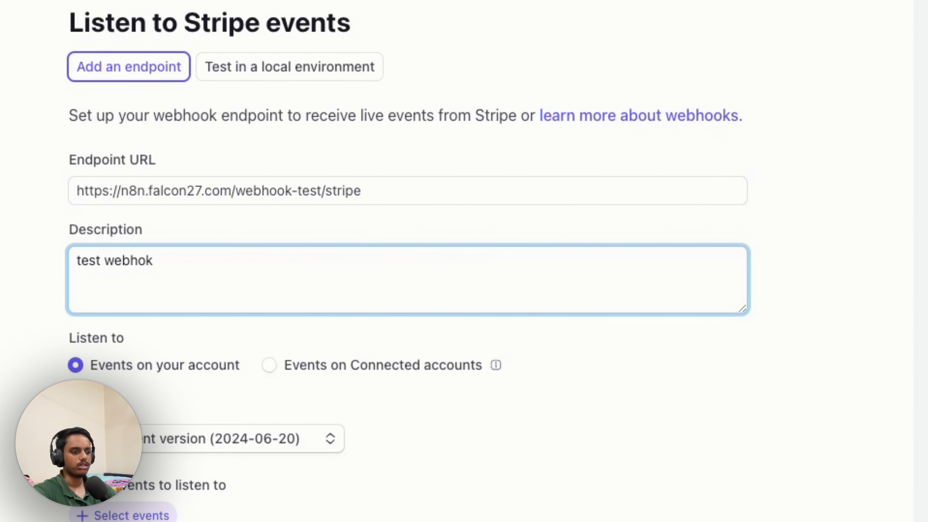
key("BackSpace")
type("ok")
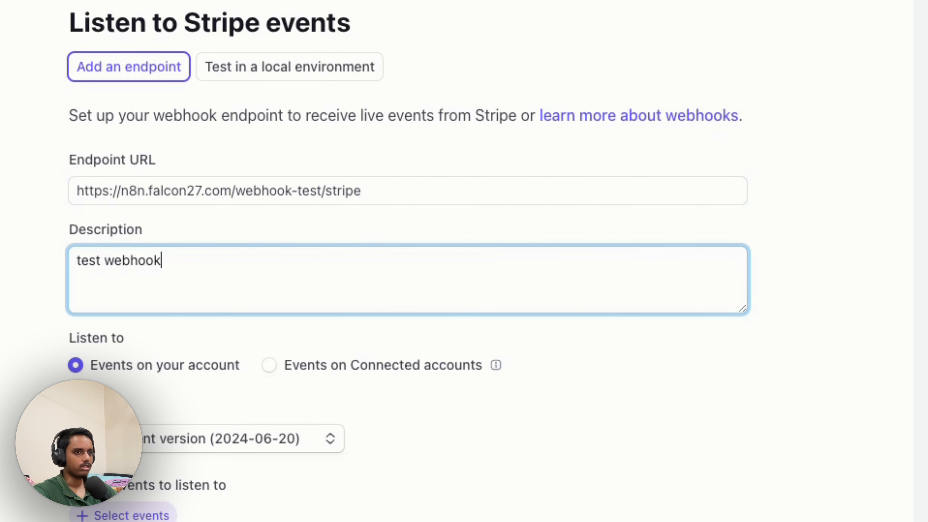
left_click(499, 437)
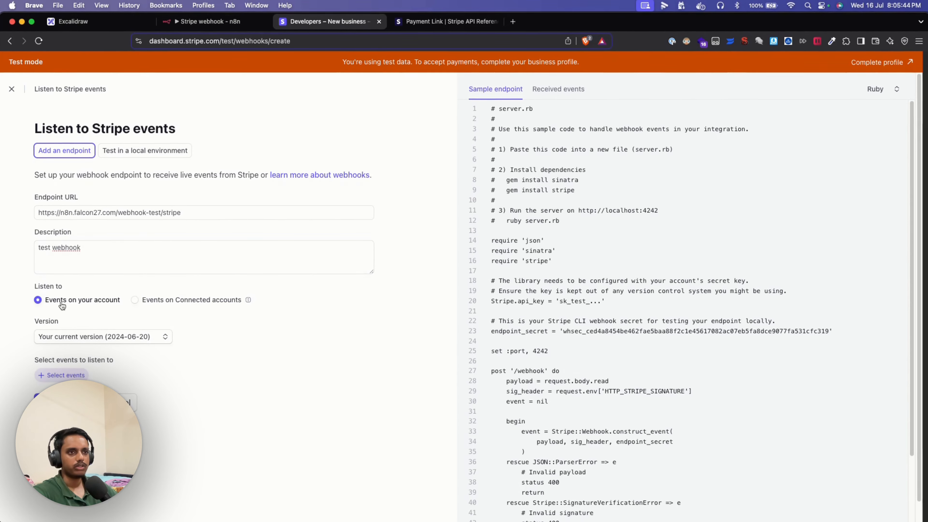
scroll(184, 344, "down", 1)
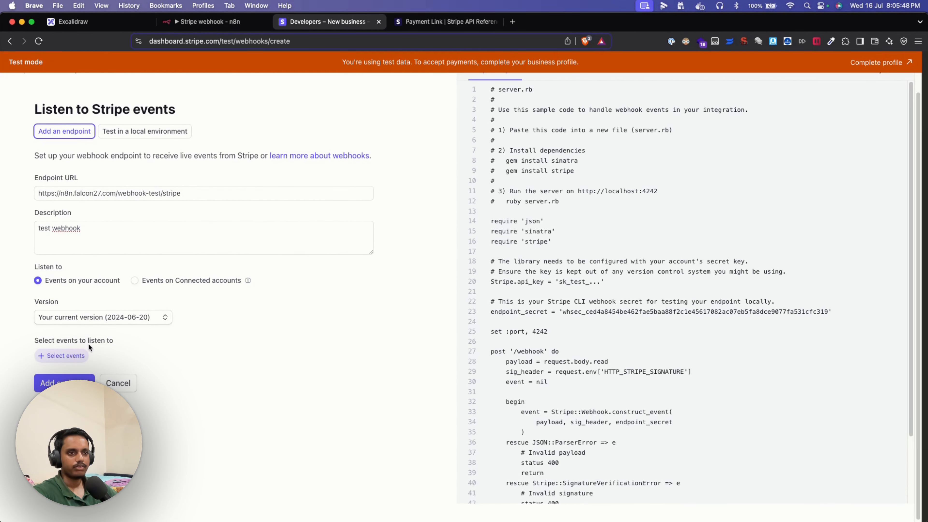
- Add the checkout.session.completed event to the endpoint's listened events
left_click(72, 357)
scroll(206, 366, "up", 1)
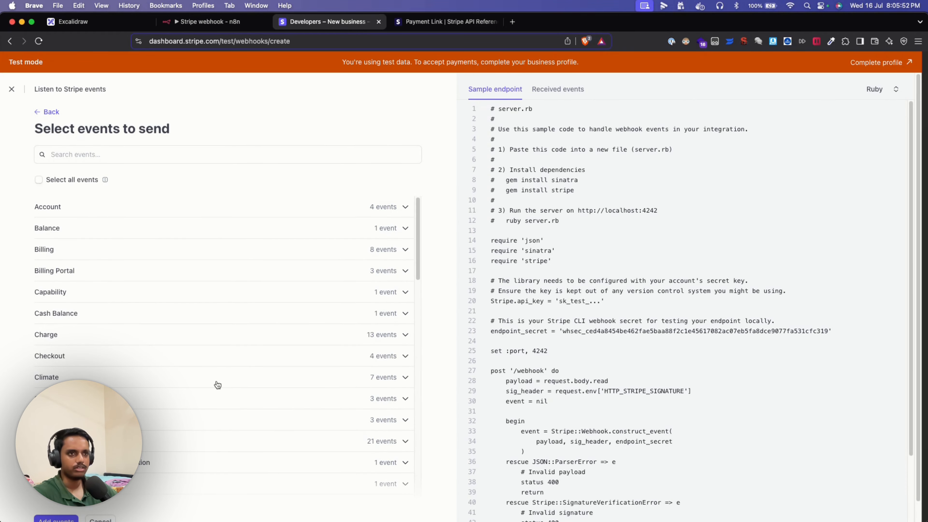
scroll(218, 385, "down", 1)
scroll(218, 385, "down", 1)
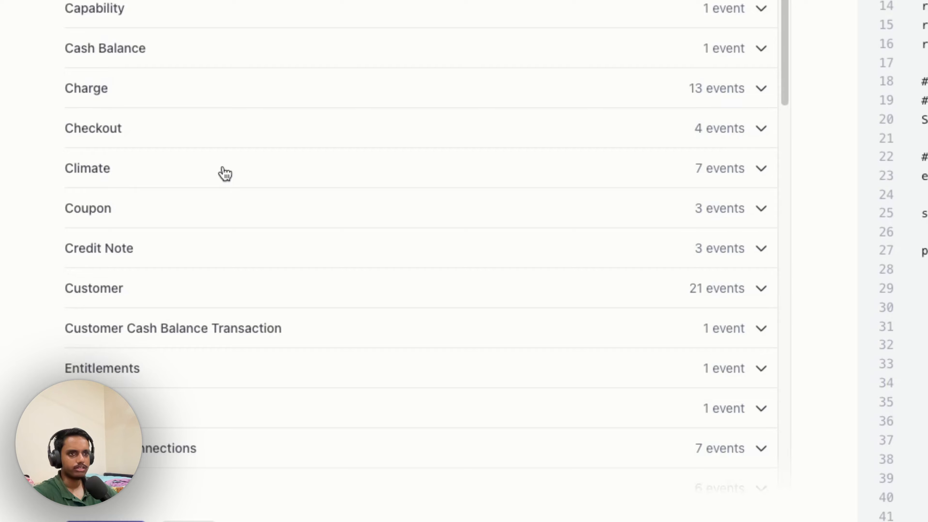
left_click(168, 140)
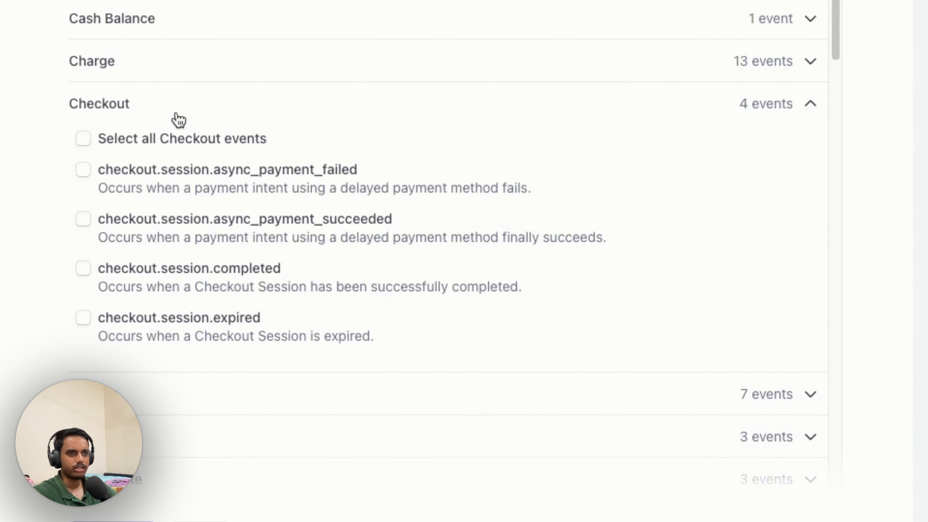
left_click(171, 273)
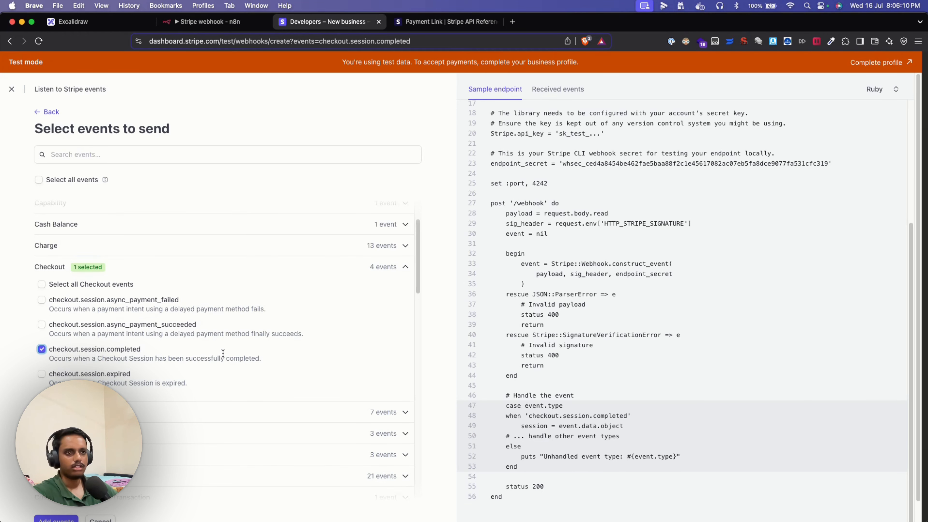
scroll(222, 353, "down", 1)
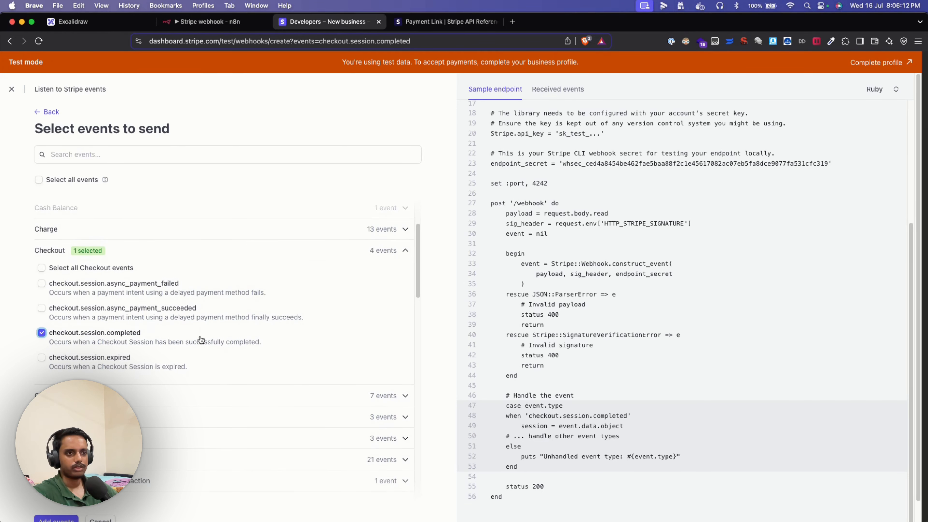
scroll(77, 470, "down", 5)
scroll(132, 505, "down", 1)
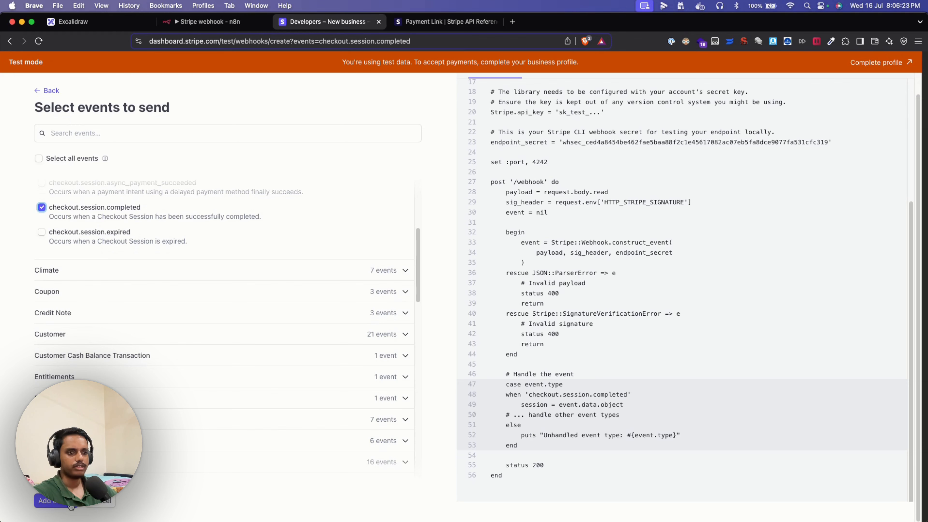
left_click(58, 502)
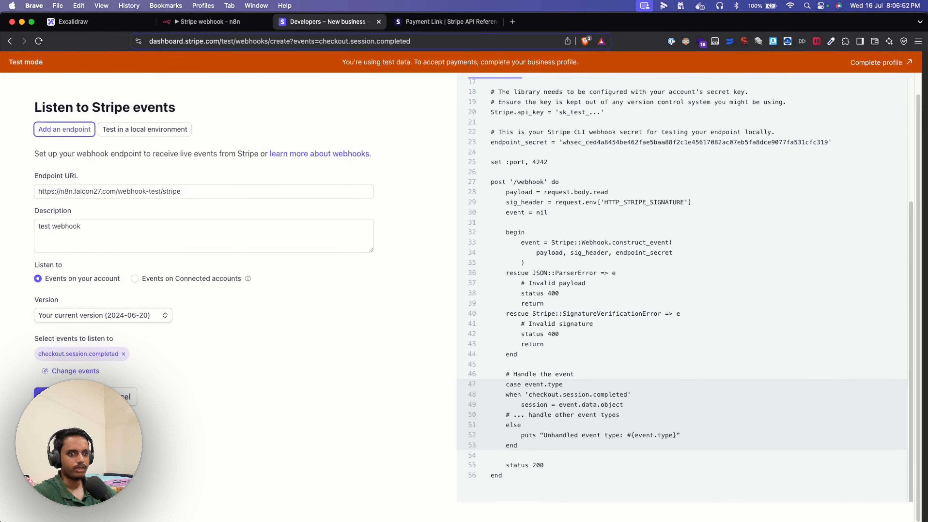
- Create the webhook endpoint, then reveal and select its signing secret
left_click(65, 396)
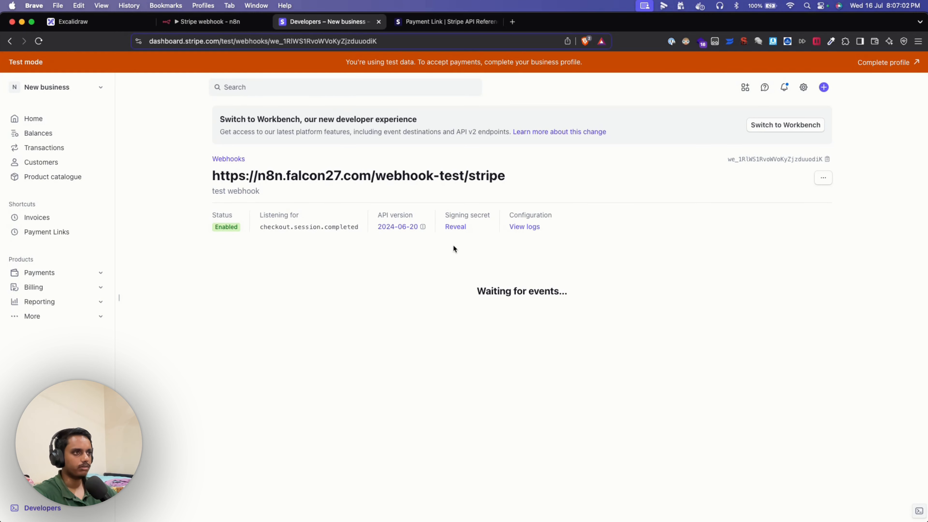
left_click(456, 227)
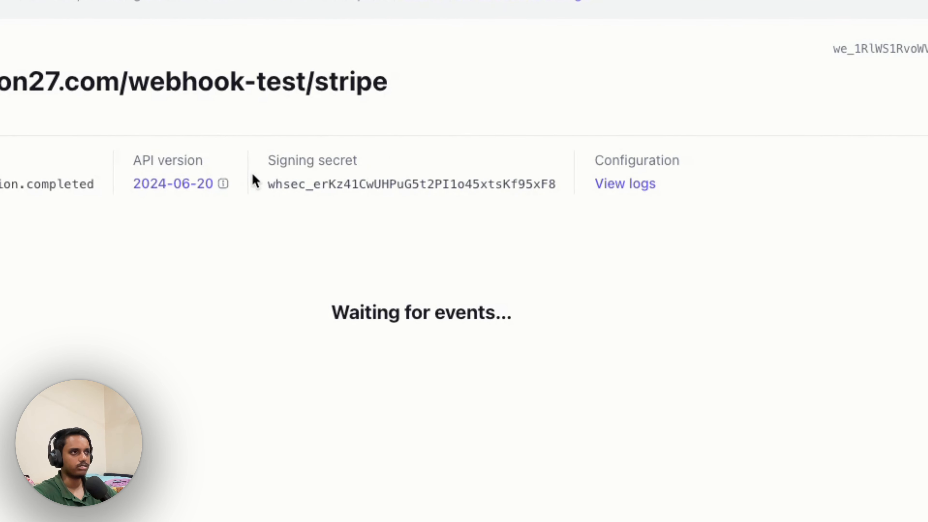
double_click(338, 179)
key("super+c")
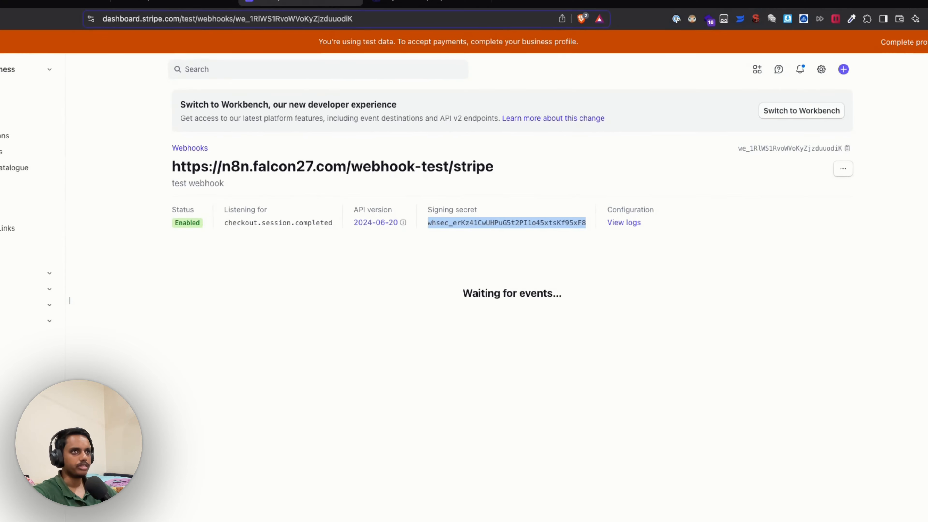
left_click(203, 24)
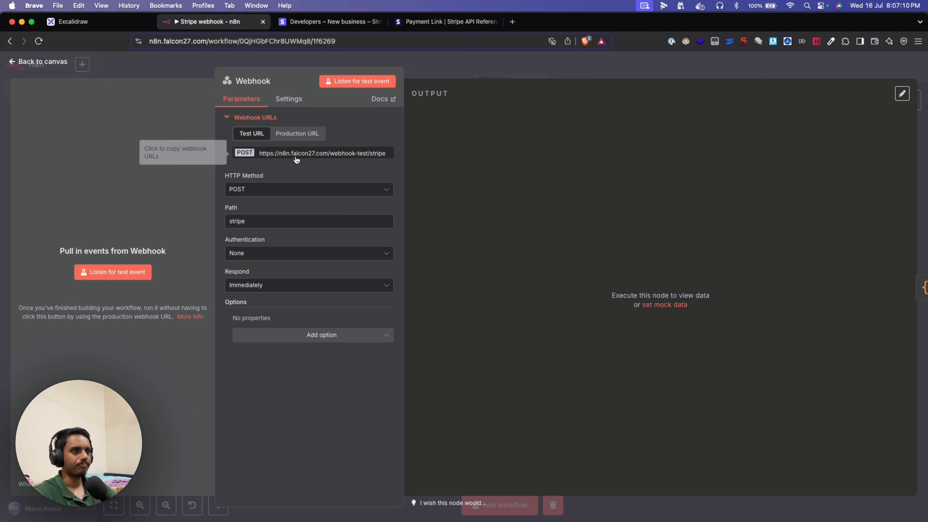
- Replace the Crypto node's Secret with the new whsec_ signing secret
left_click(114, 69)
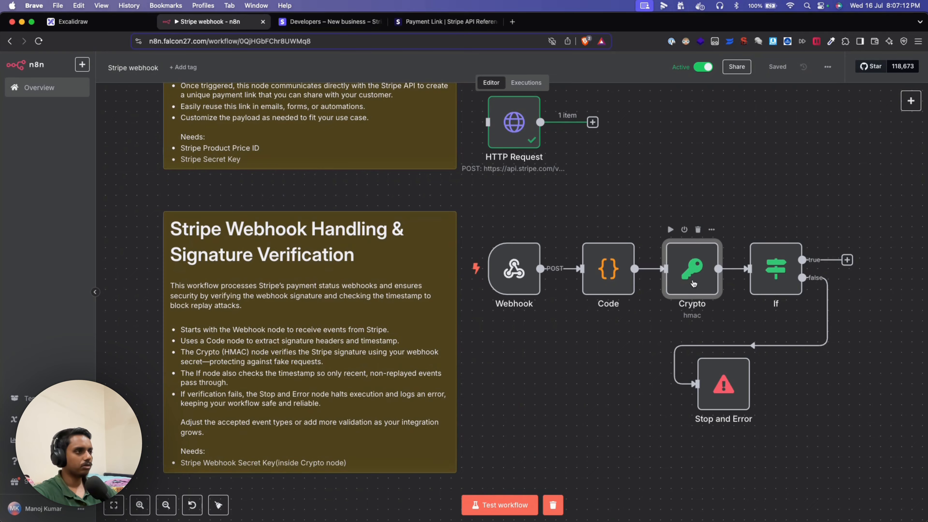
double_click(692, 269)
left_click(526, 290)
key("super+a")
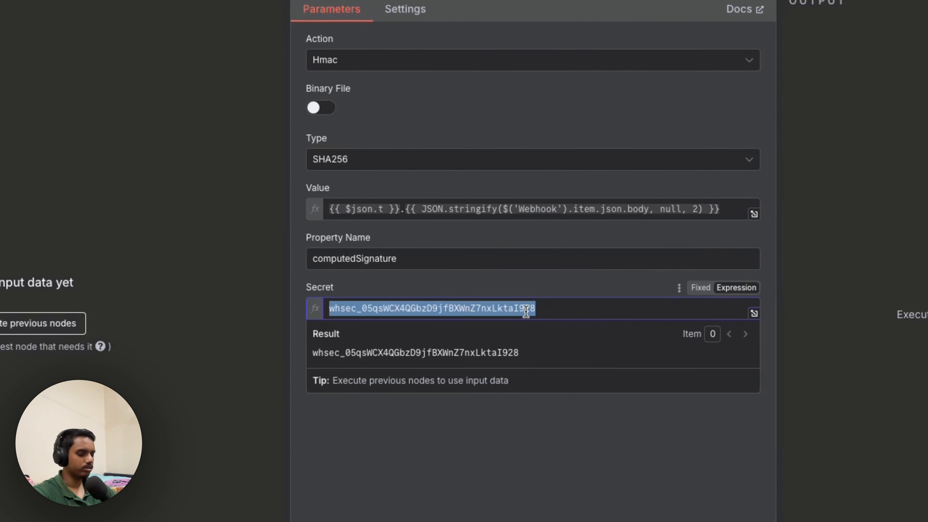
key("super+v")
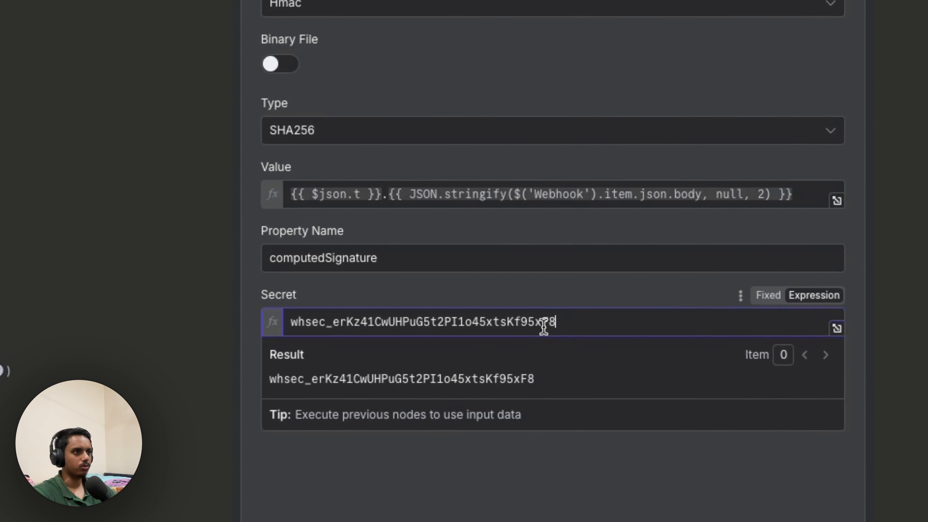
key("Escape")
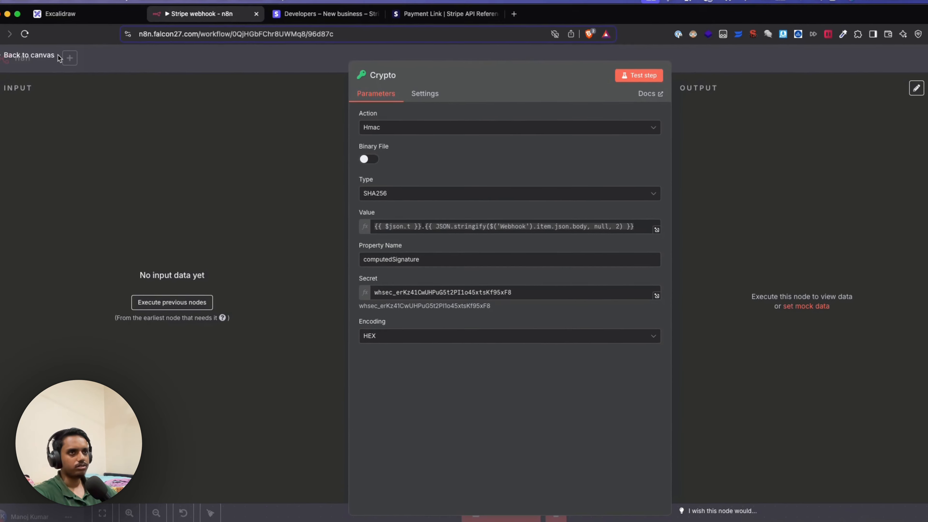
left_click(58, 58)
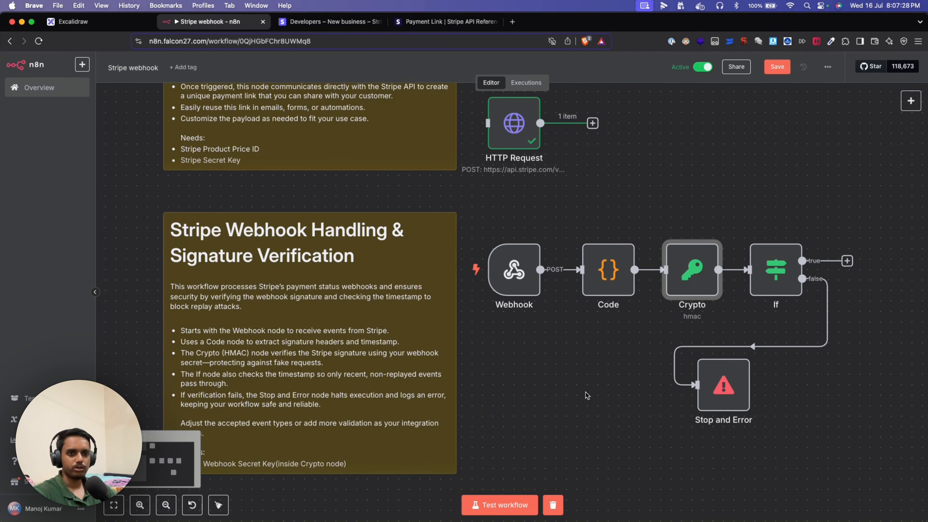
- Save the workflow and clear the previous execution data
scroll(592, 353, "up", 2)
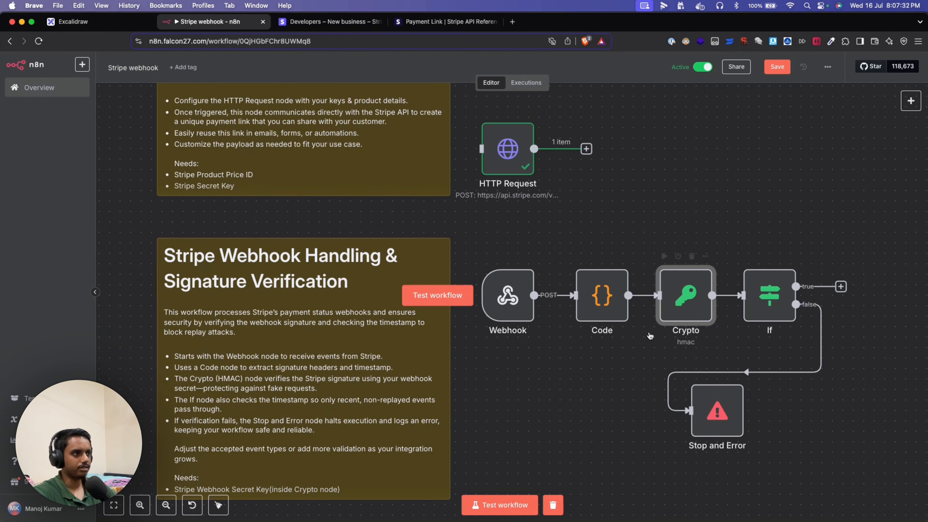
left_click(651, 207)
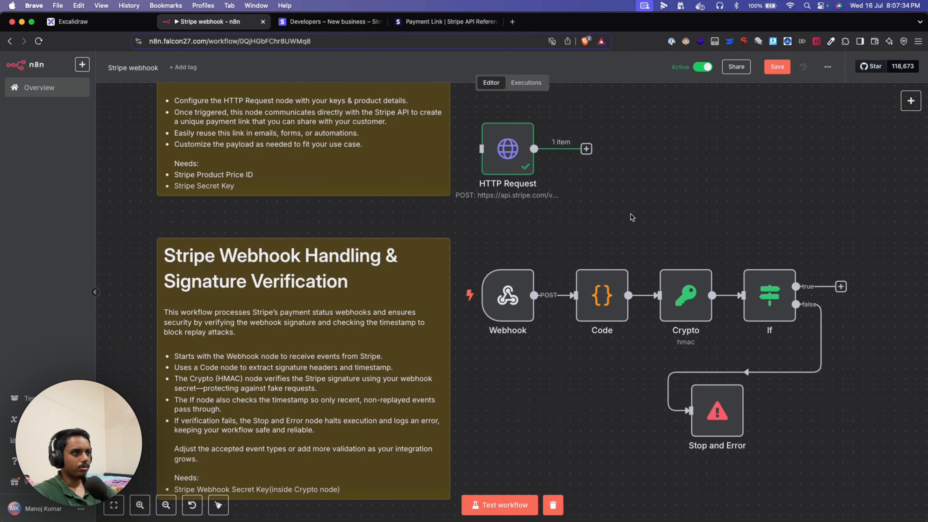
scroll(325, 178, "down", 2)
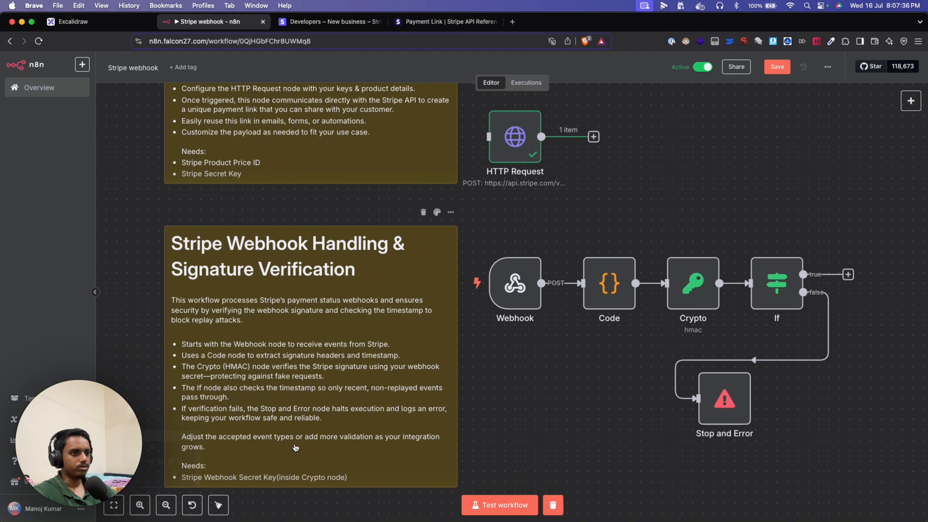
scroll(523, 402, "up", 1)
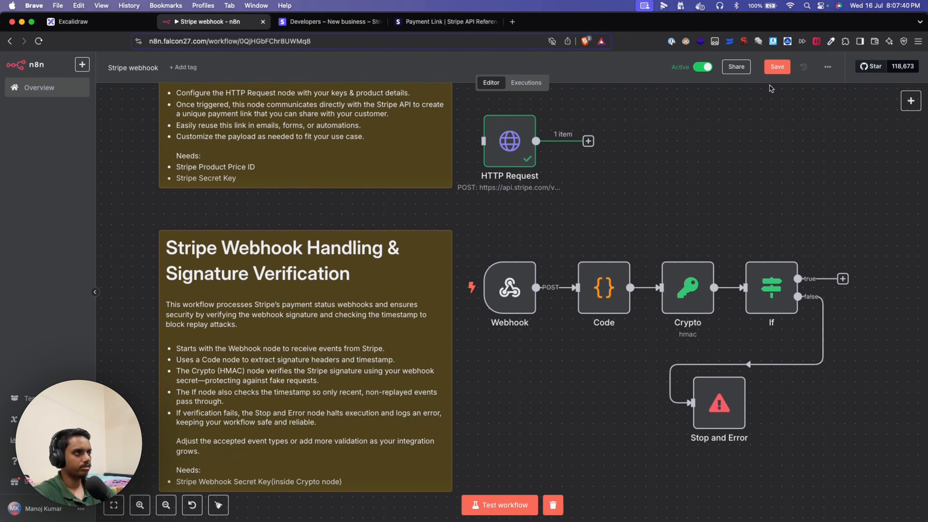
left_click(775, 72)
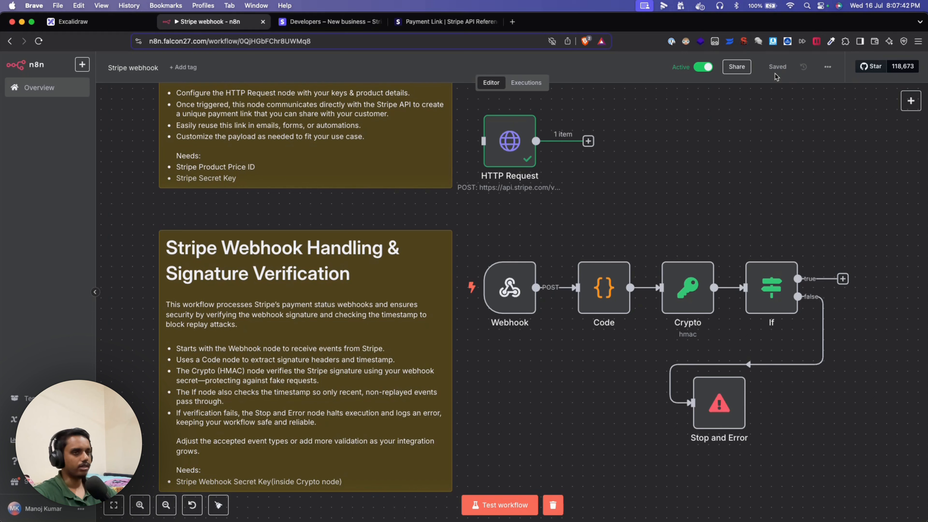
left_click(559, 502)
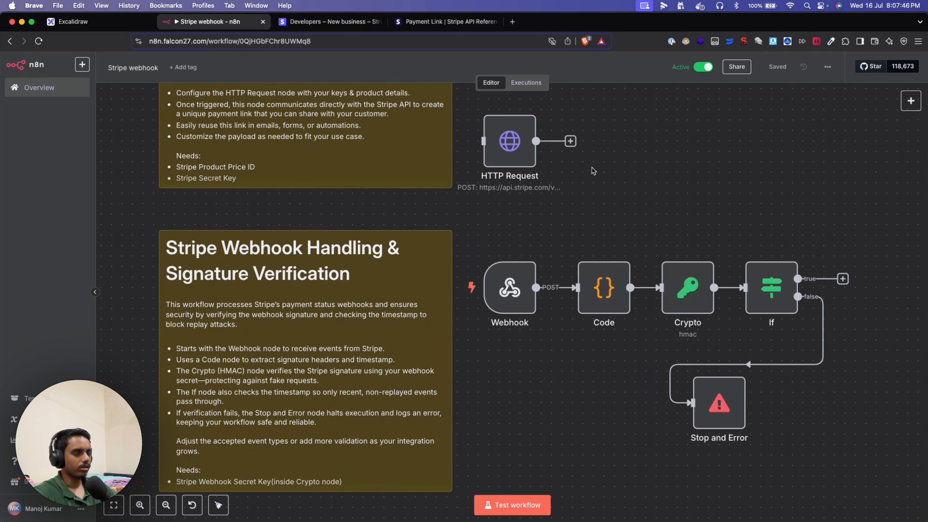
- Run the HTTP Request node to generate a new payment link and copy its URL
double_click(525, 154)
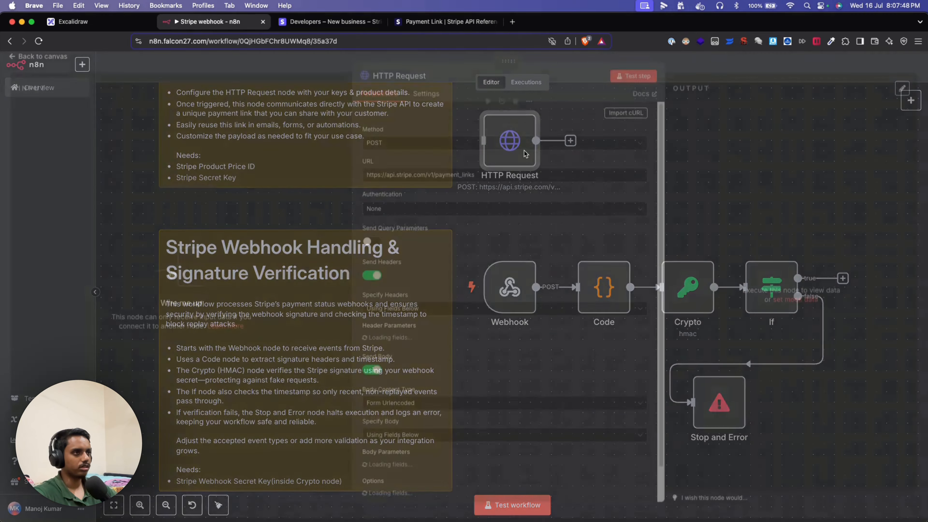
left_click(629, 83)
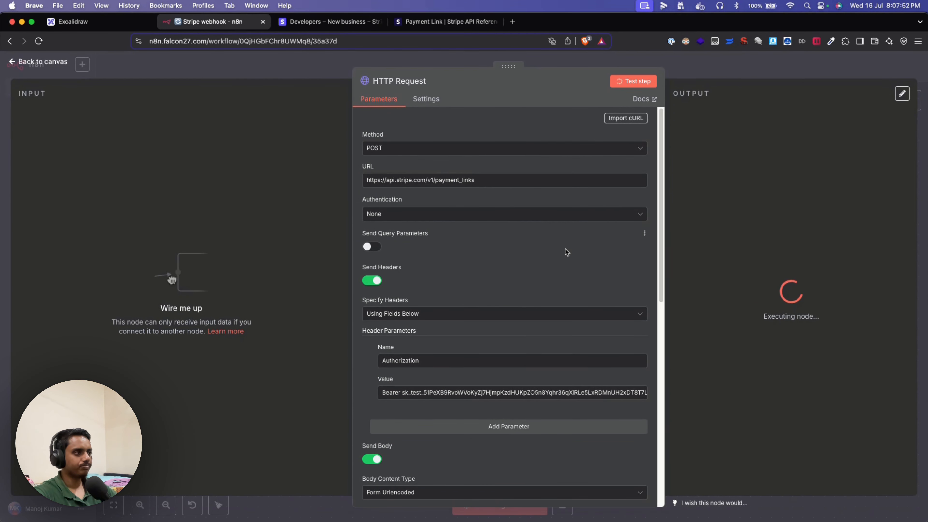
scroll(733, 414, "down", 8)
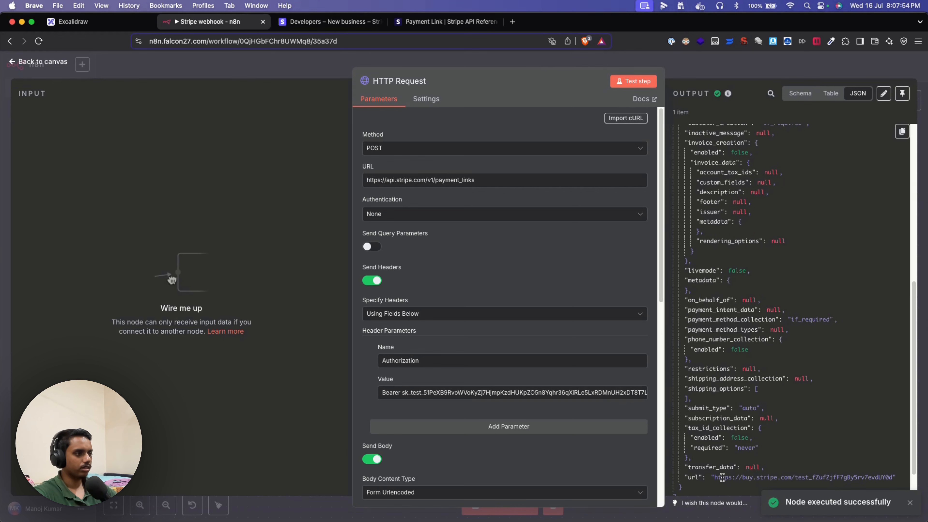
left_click_drag(715, 478, 894, 478)
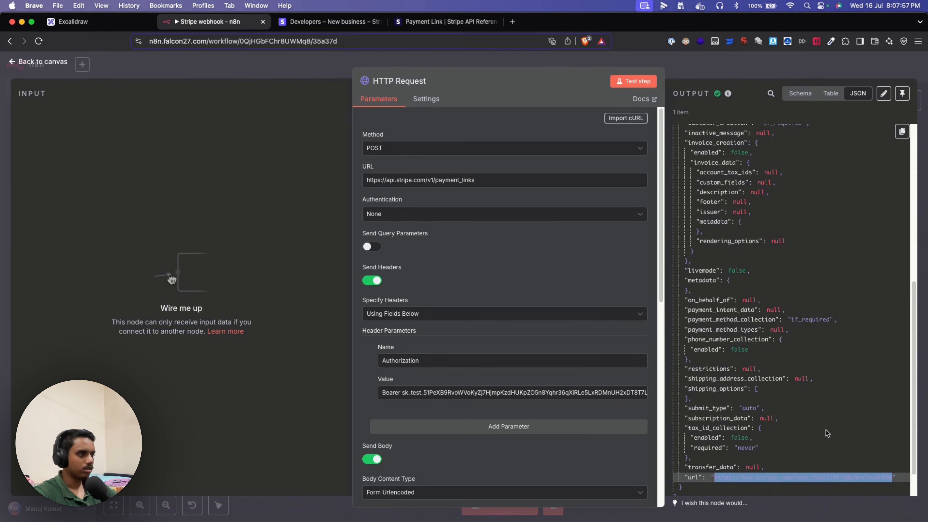
left_click(44, 63)
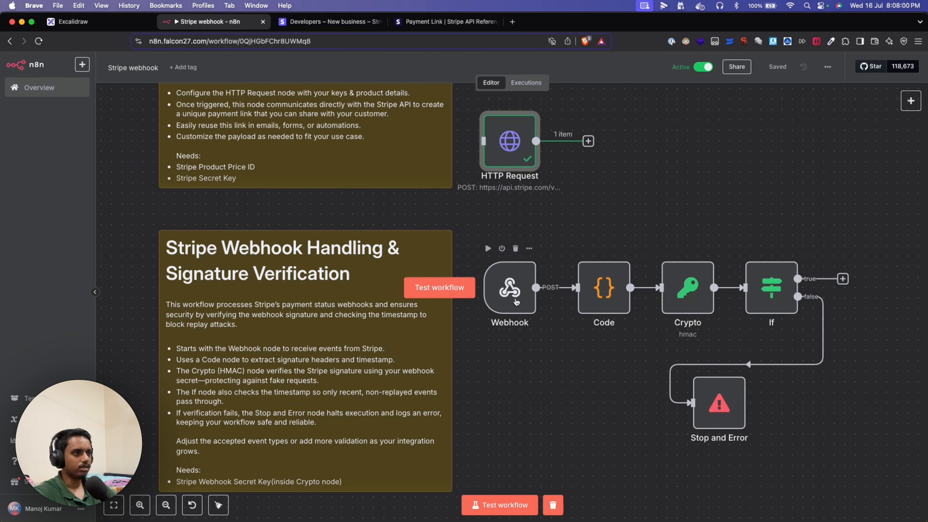
- Put the Webhook node into listening mode for a test event
double_click(516, 299)
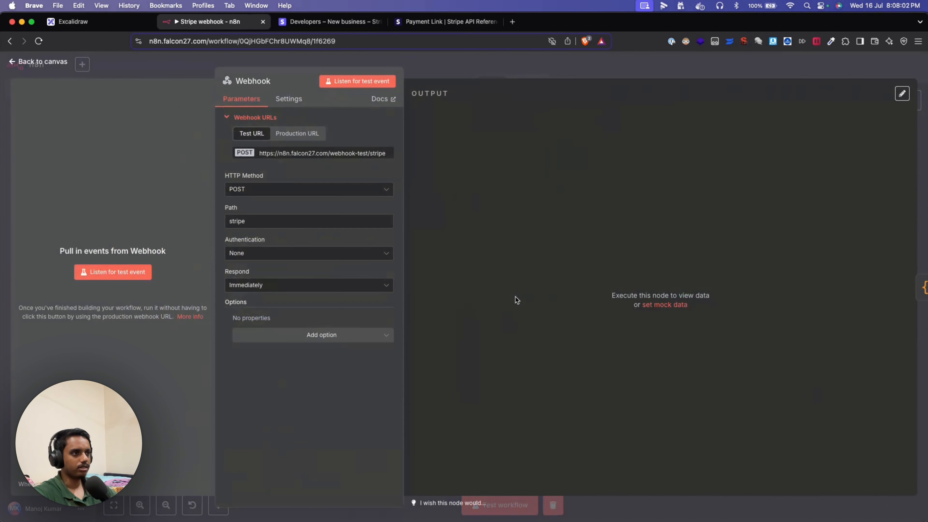
left_click(124, 273)
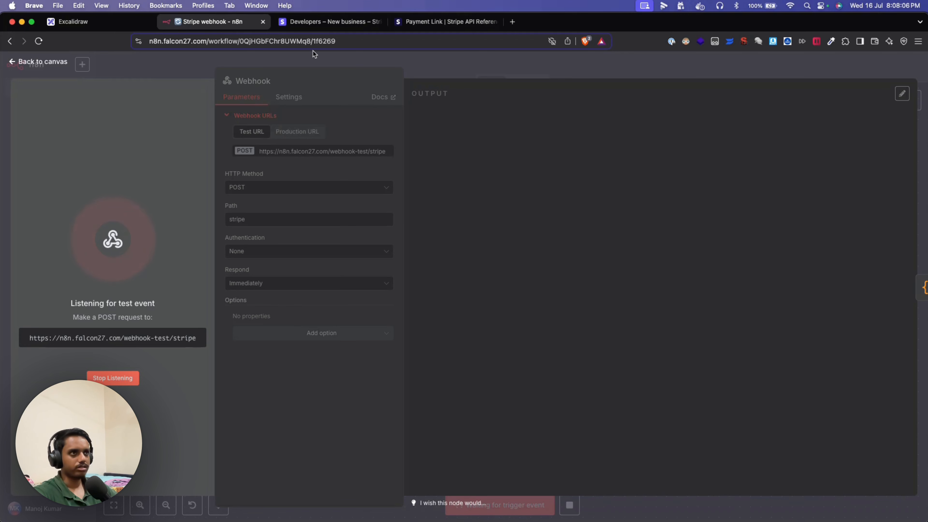
left_click(512, 21)
- Load the copied payment link's checkout page and enter the customer's e-mail
type("https://buy.stripe.com/test_fZufZjfF7gBy5rv7evdUY0d")
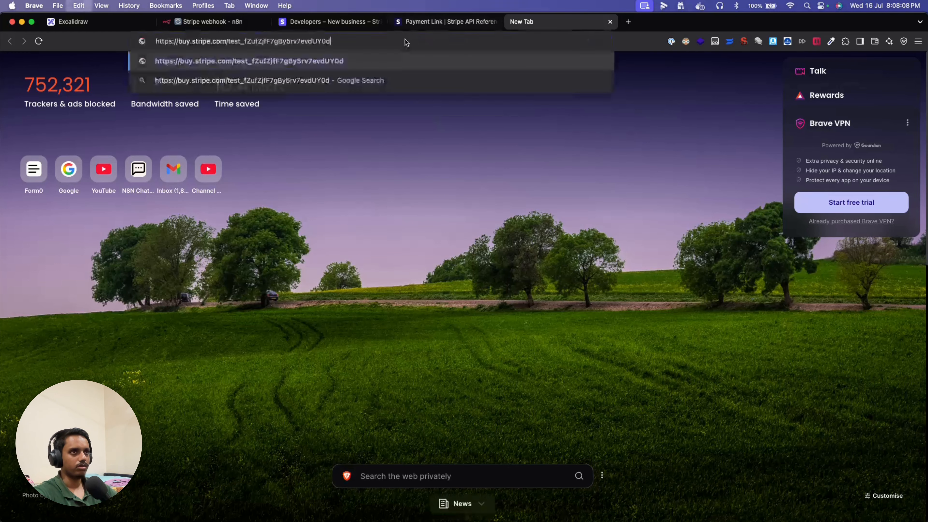
key("Return")
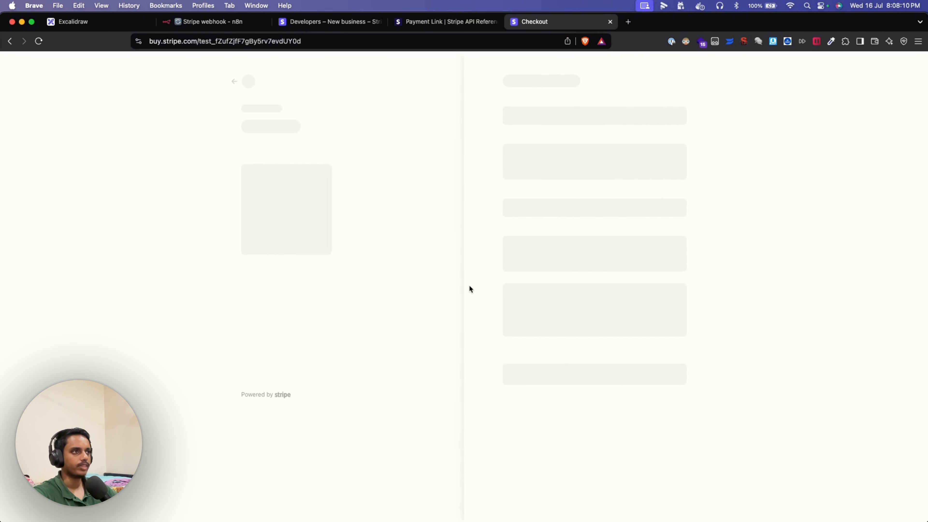
left_click(519, 152)
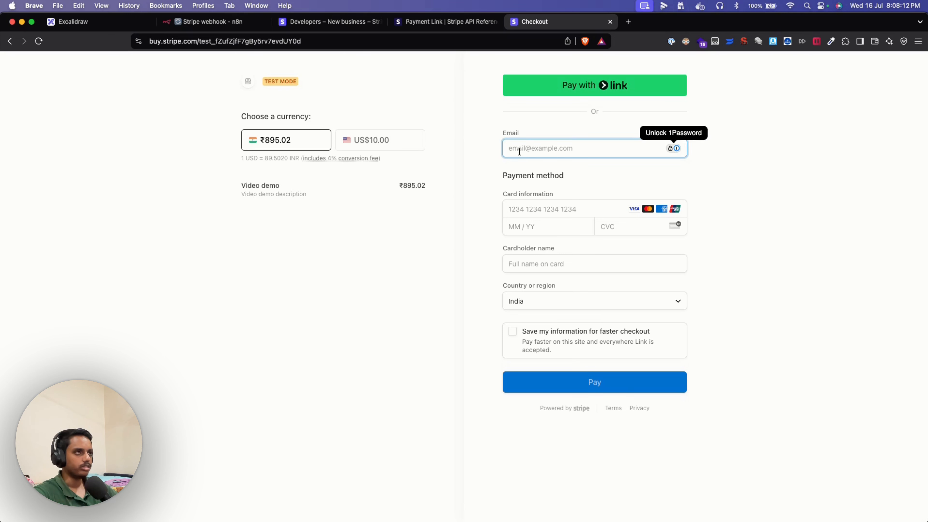
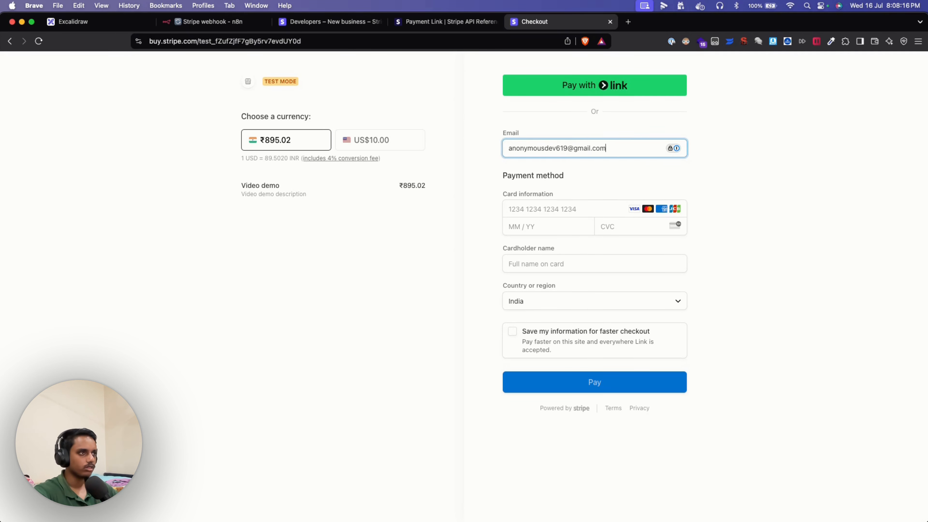
- Enter the 4242 test card details and cardholder name, then pay ₹895.02
key("Tab")
type("424242424242424")
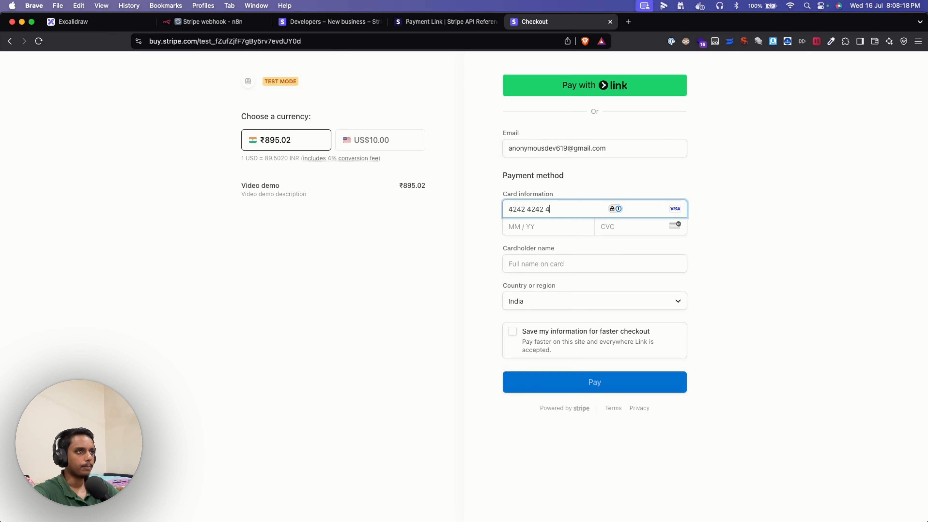
left_click(516, 226)
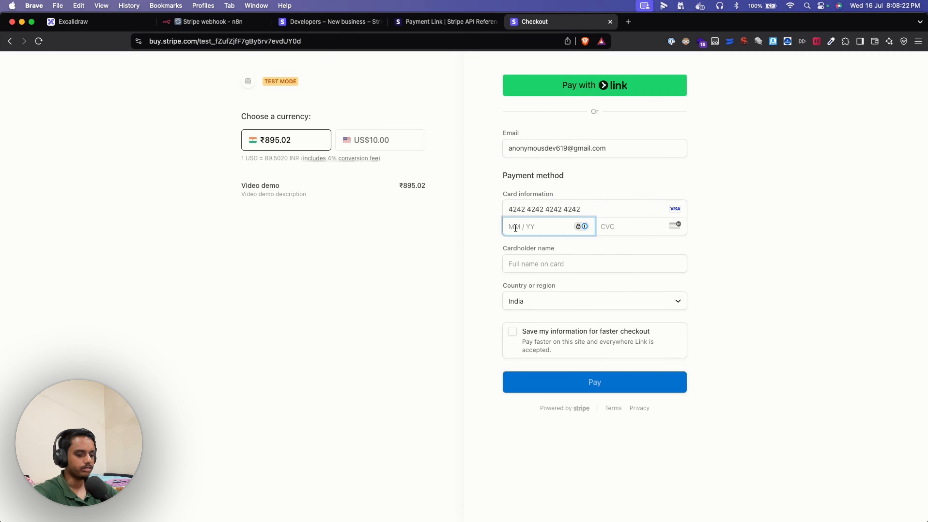
type("12 /25")
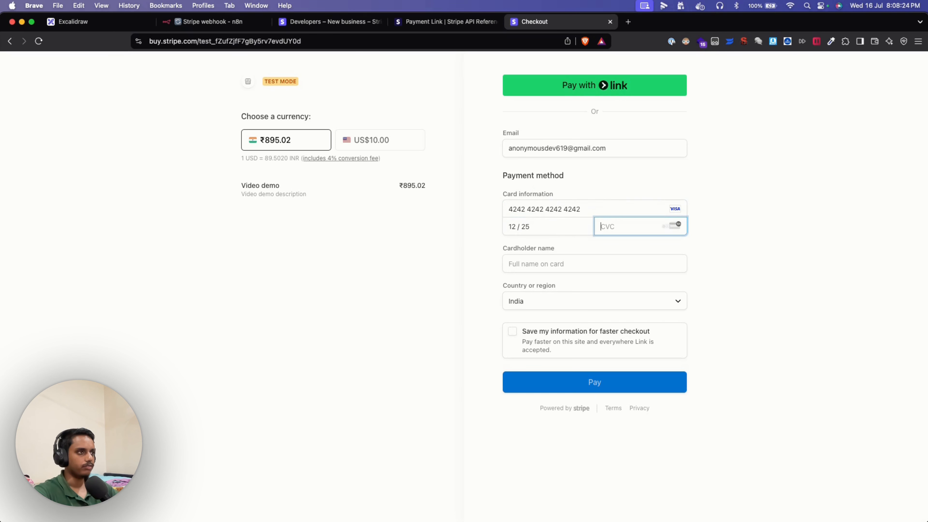
type("123")
key("Tab")
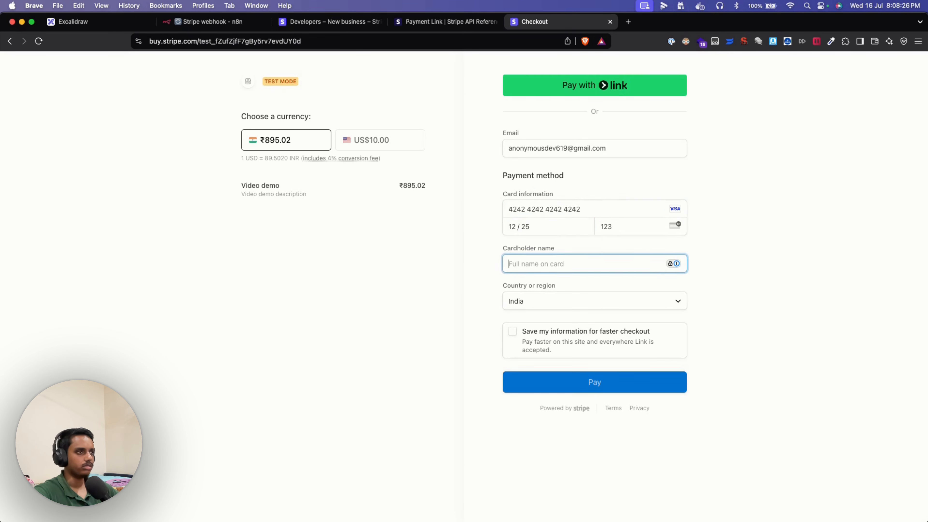
type("Manoj")
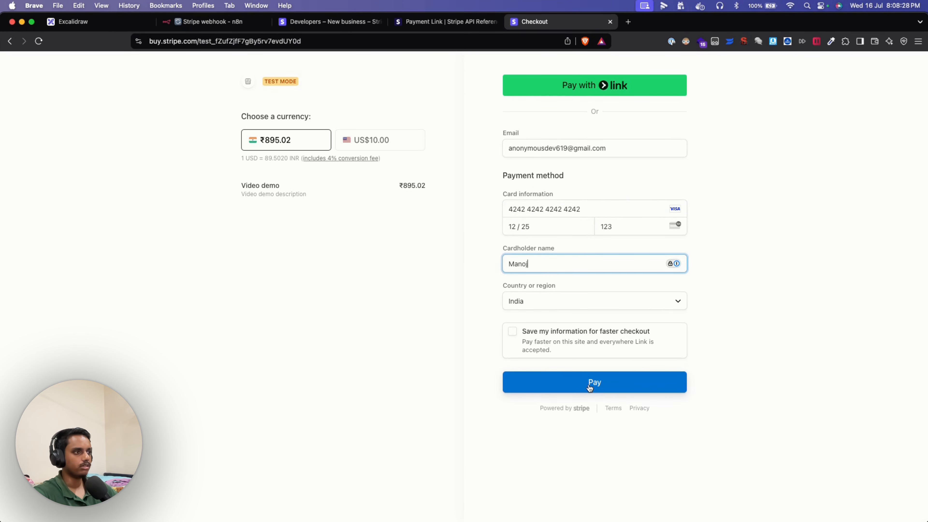
left_click(594, 382)
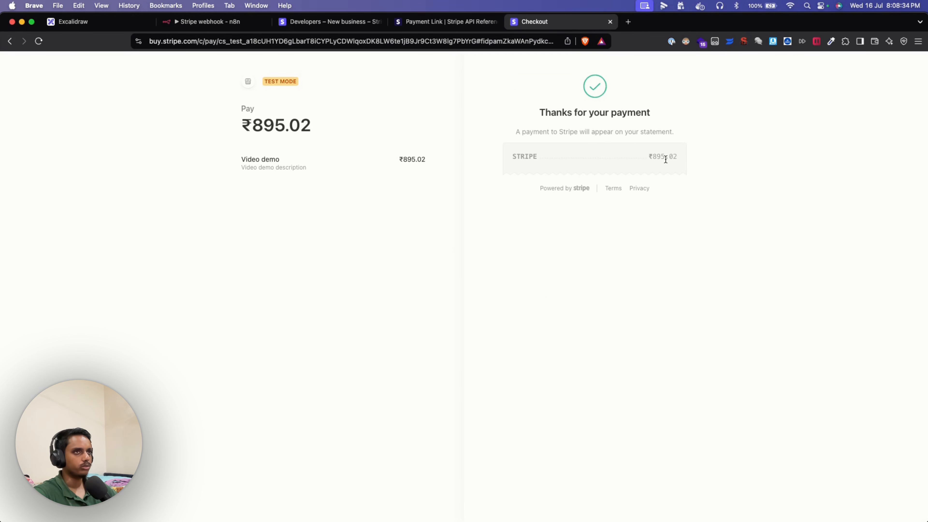
- Confirm the Webhook output's event type is checkout.session.completed, then return to the canvas
left_click(227, 28)
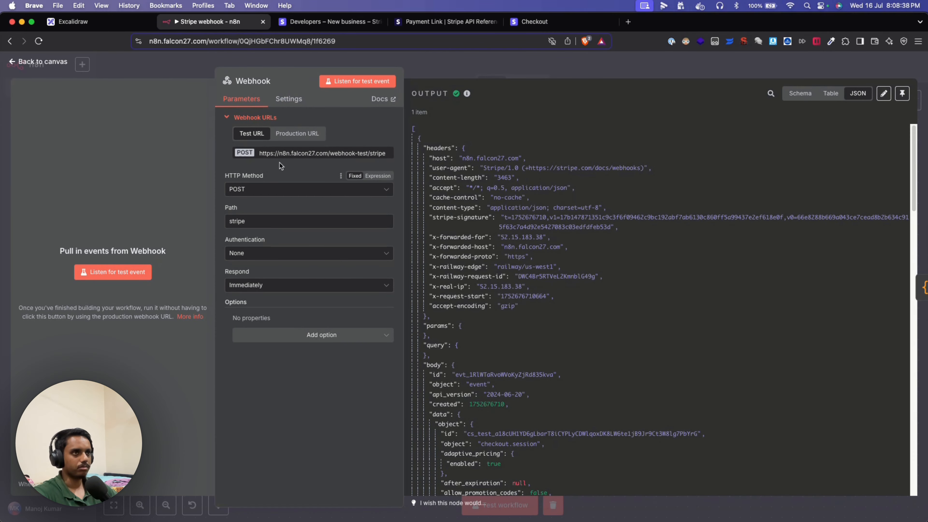
scroll(491, 215, "down", 10)
scroll(497, 363, "up", 10)
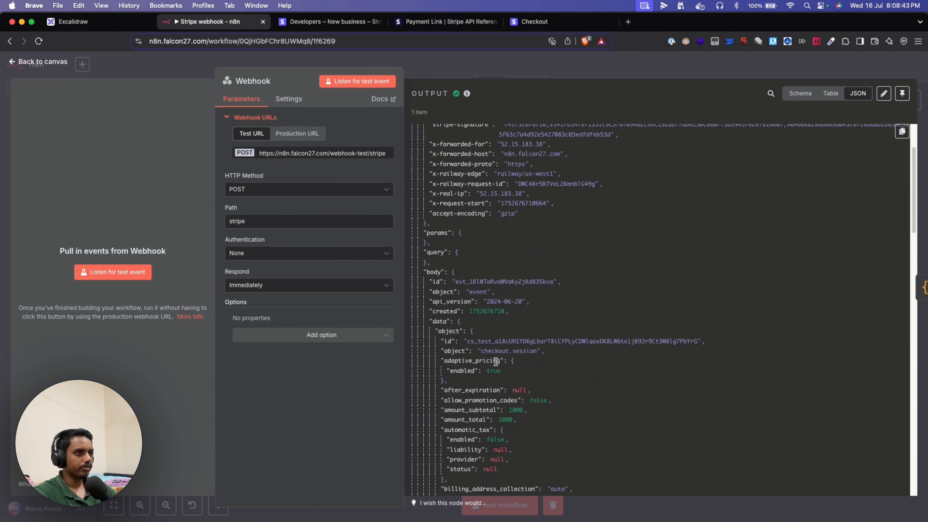
scroll(539, 382, "down", 20)
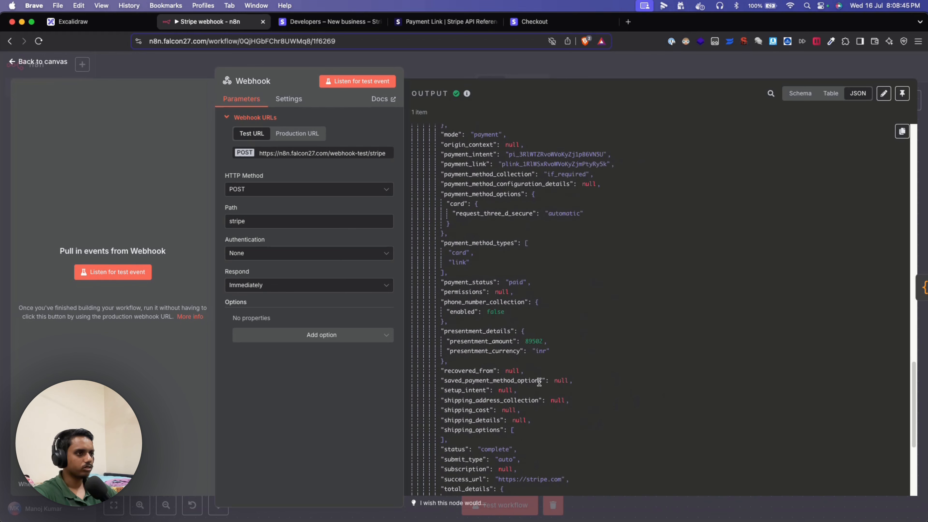
scroll(538, 382, "down", 2)
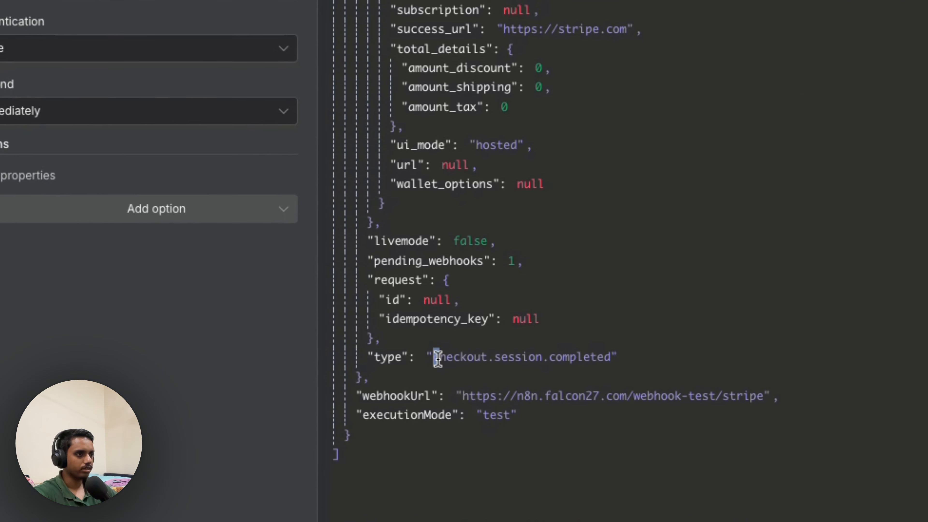
left_click_drag(462, 410, 507, 410)
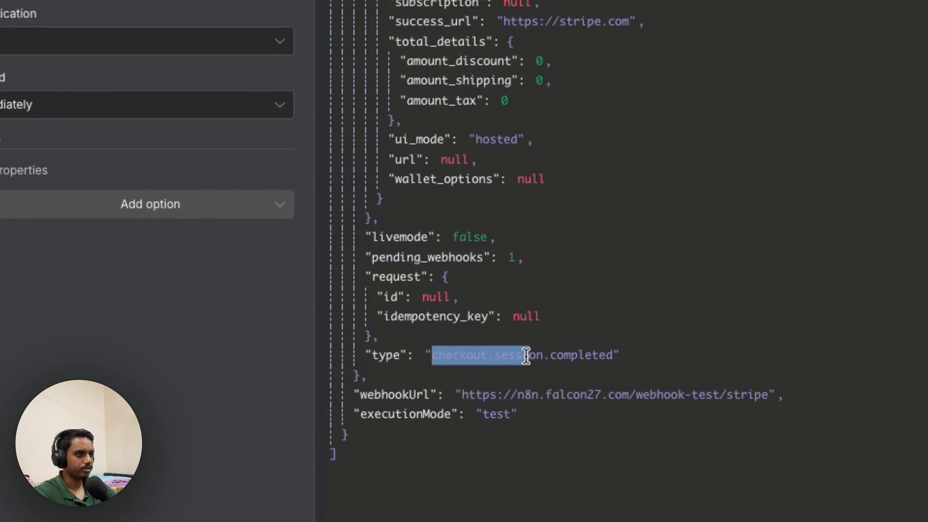
left_click_drag(526, 356, 611, 355)
left_click(688, 344)
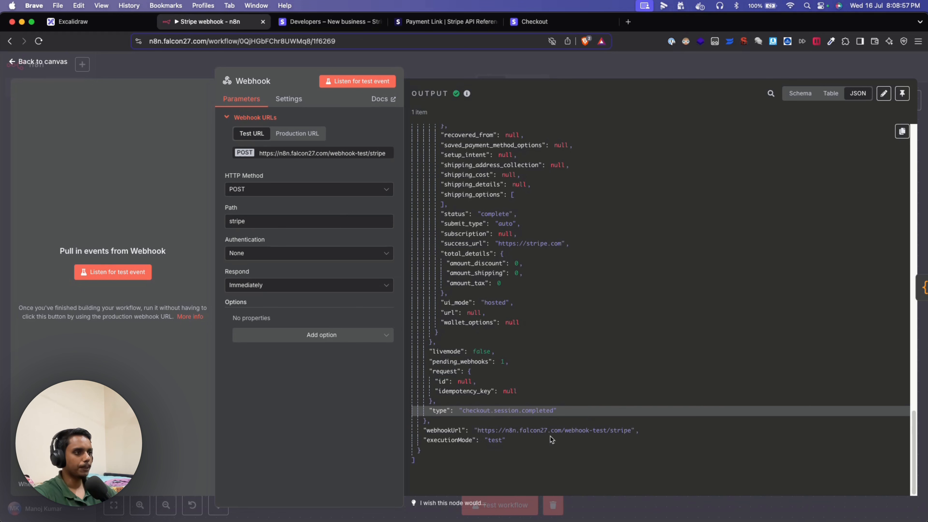
scroll(512, 425, "up", 1)
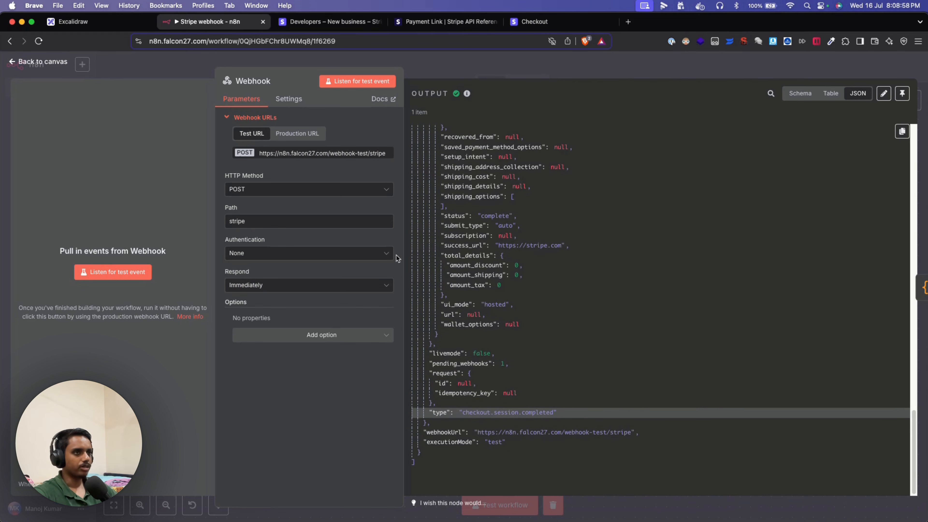
left_click(93, 70)
- Glance through the Webhook node's received Stripe data, then close it
scroll(578, 382, "up", 1)
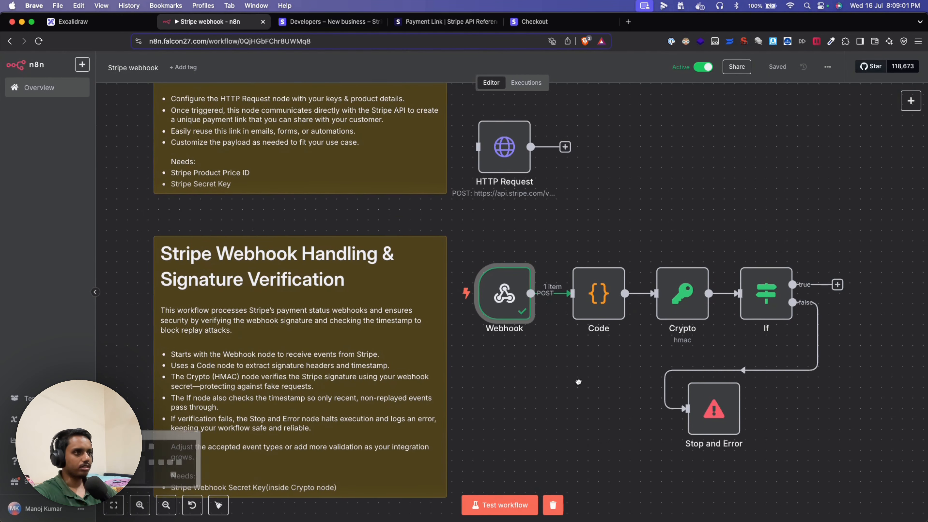
scroll(578, 382, "down", 1)
mouse_move(512, 165)
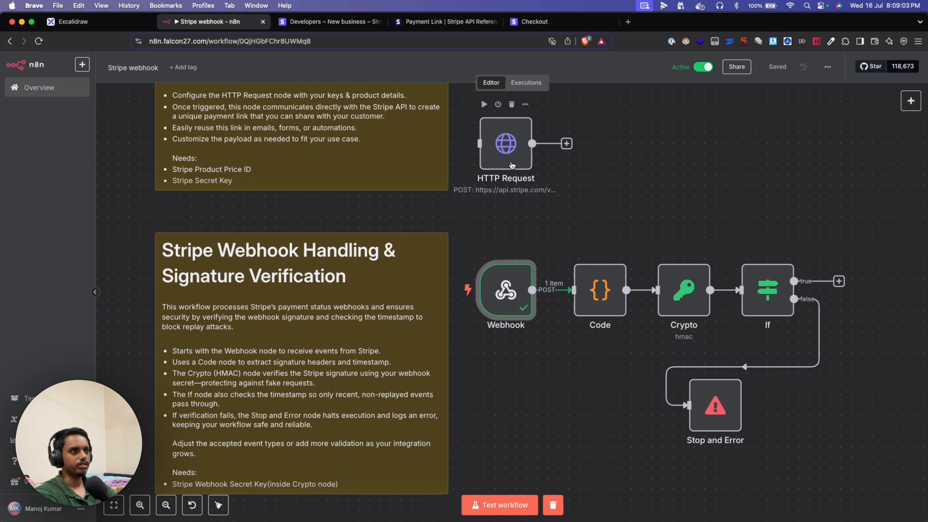
mouse_move(529, 288)
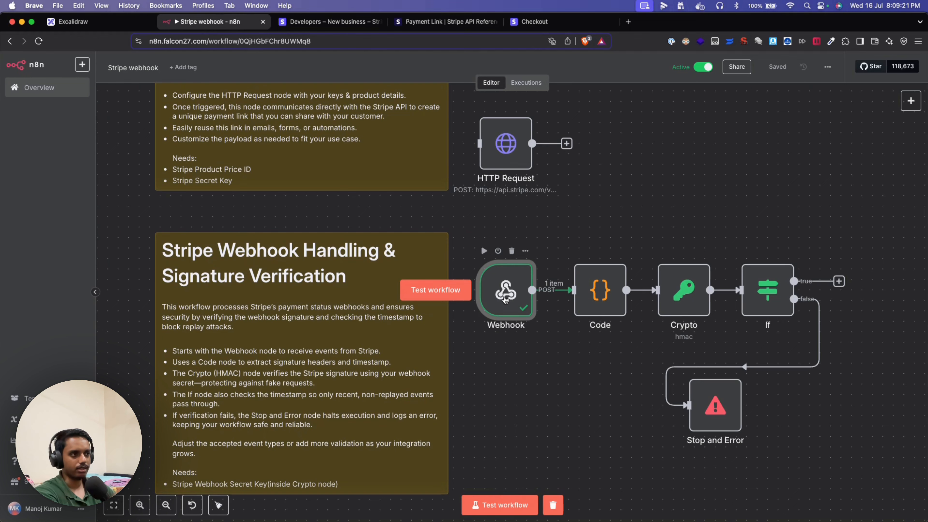
double_click(505, 299)
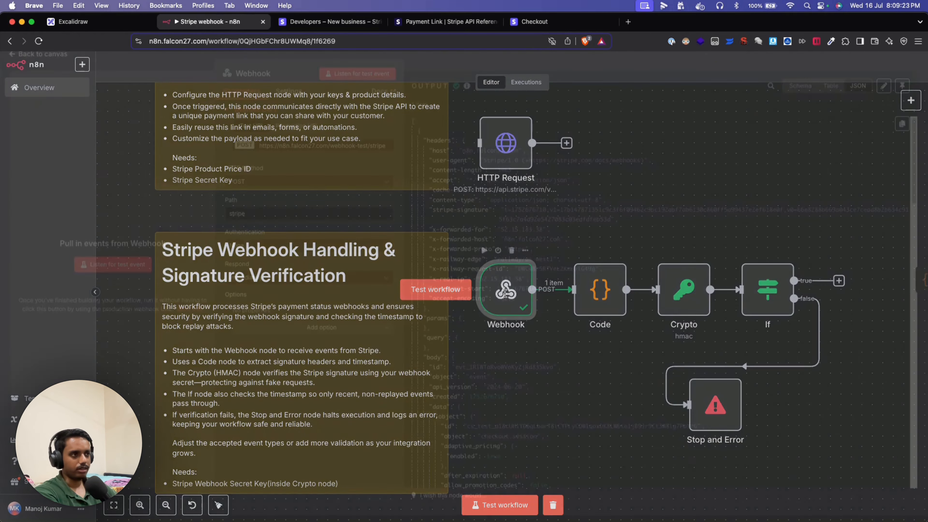
scroll(441, 294, "down", 5)
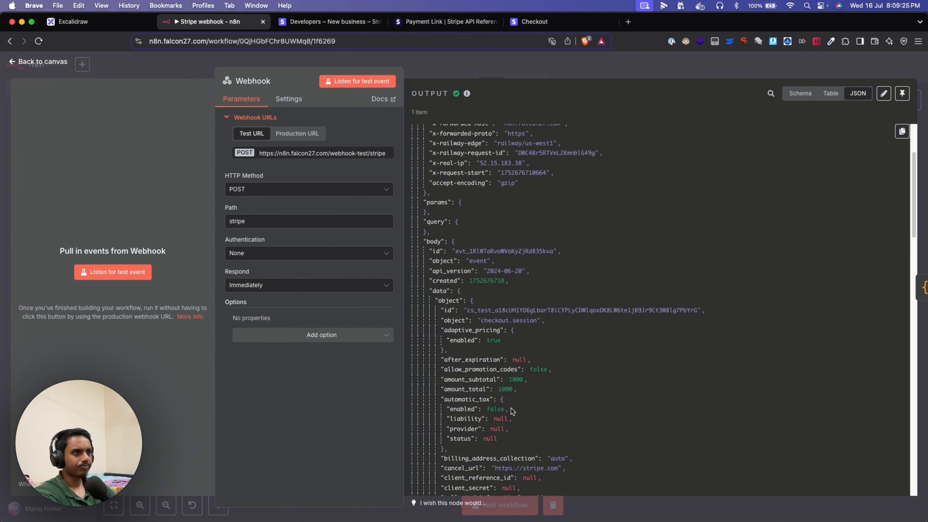
left_click(156, 74)
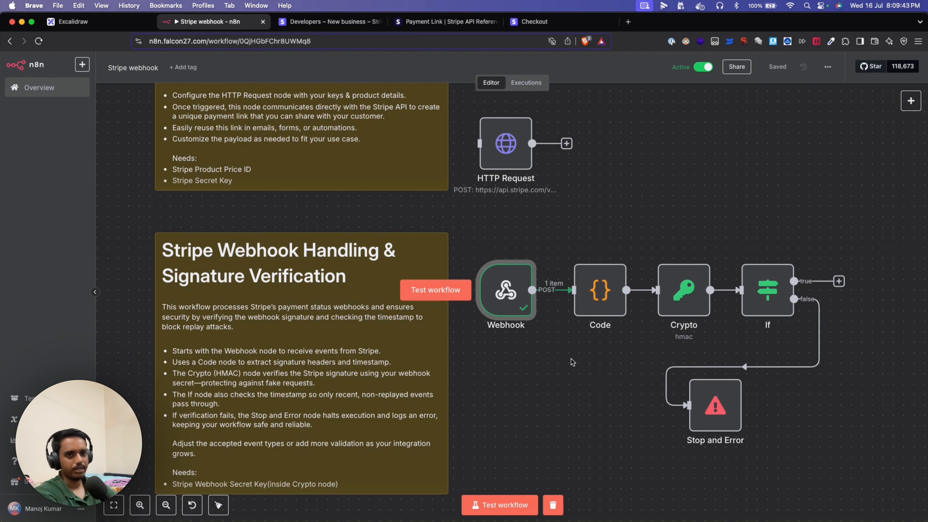
- Highlight the Code, Crypto and If nodes, then reopen the Webhook node's event output
scroll(607, 218, "down", 2)
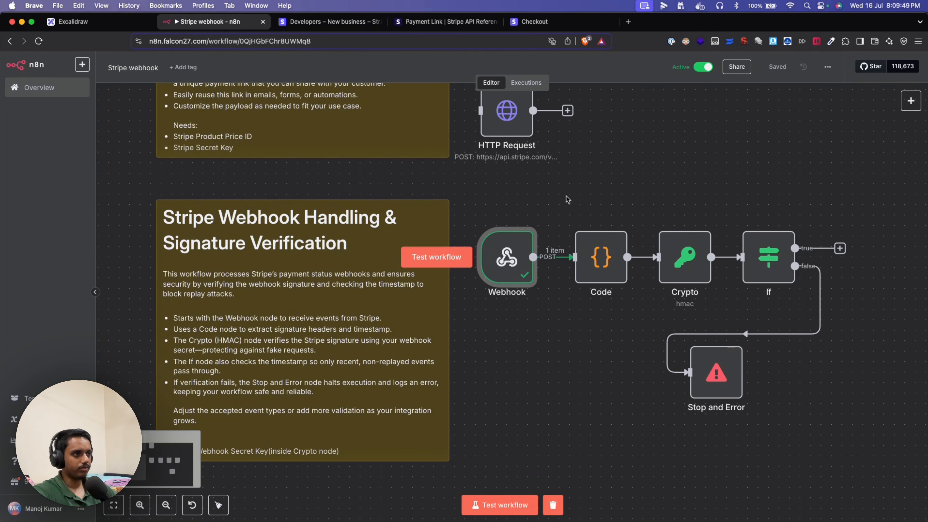
left_click_drag(539, 225, 796, 300)
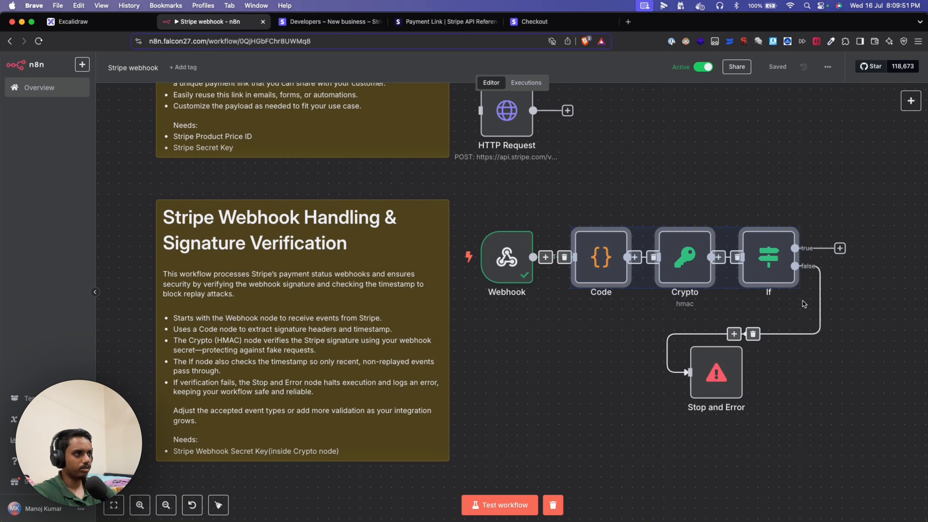
left_click(803, 304)
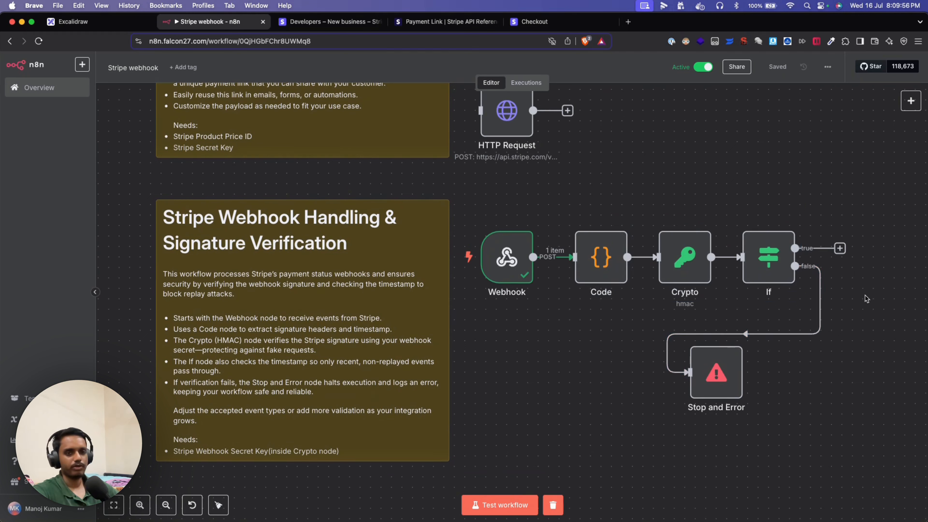
left_click_drag(865, 295, 860, 302)
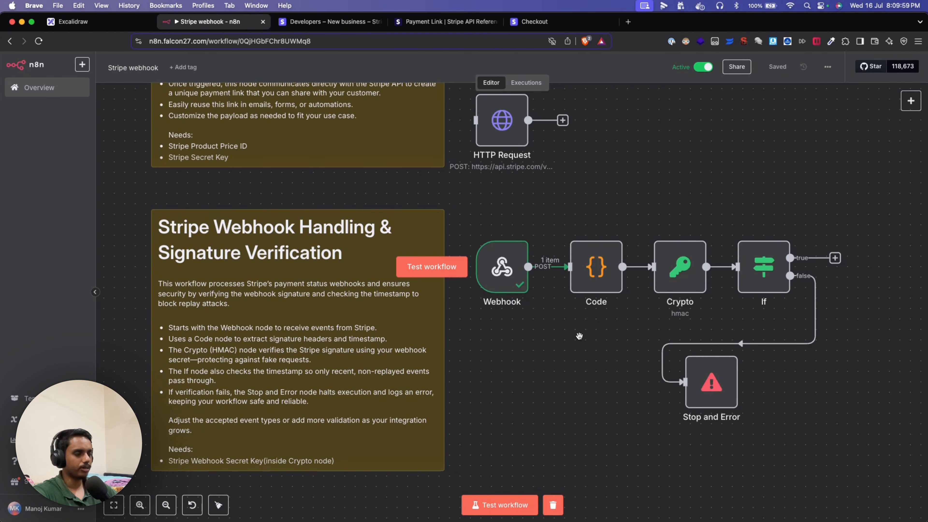
mouse_move(579, 337)
left_mouse_down()
mouse_move(582, 329)
mouse_move(576, 351)
left_mouse_up()
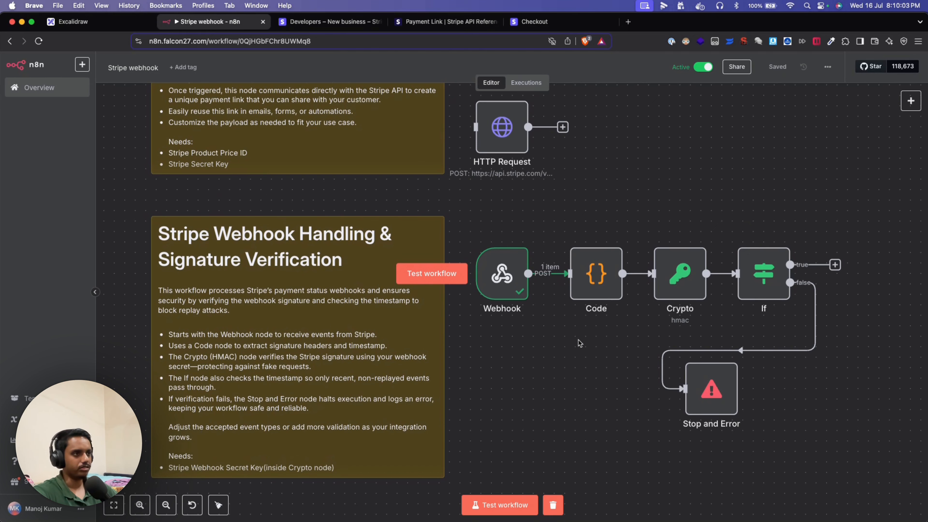
double_click(509, 273)
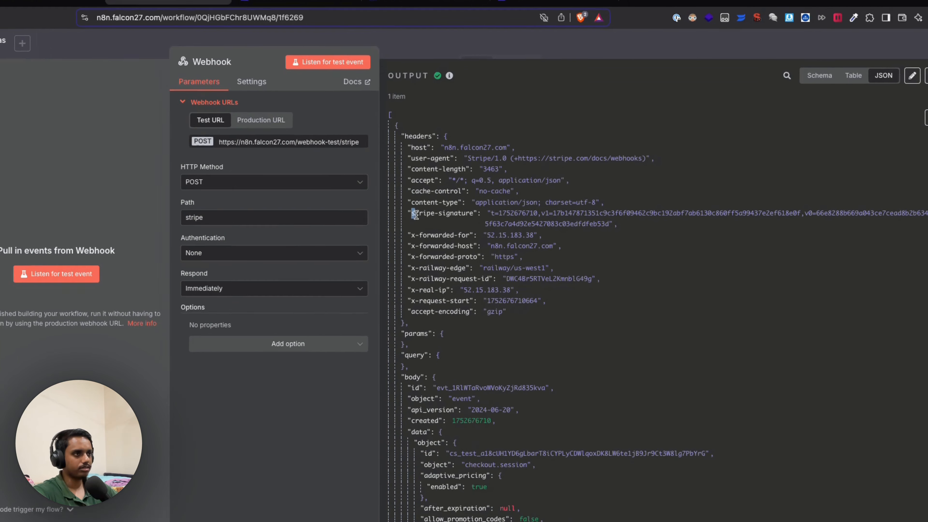
- Inspect the stripe-signature header name and value, then close the Webhook node
left_click_drag(432, 218, 484, 219)
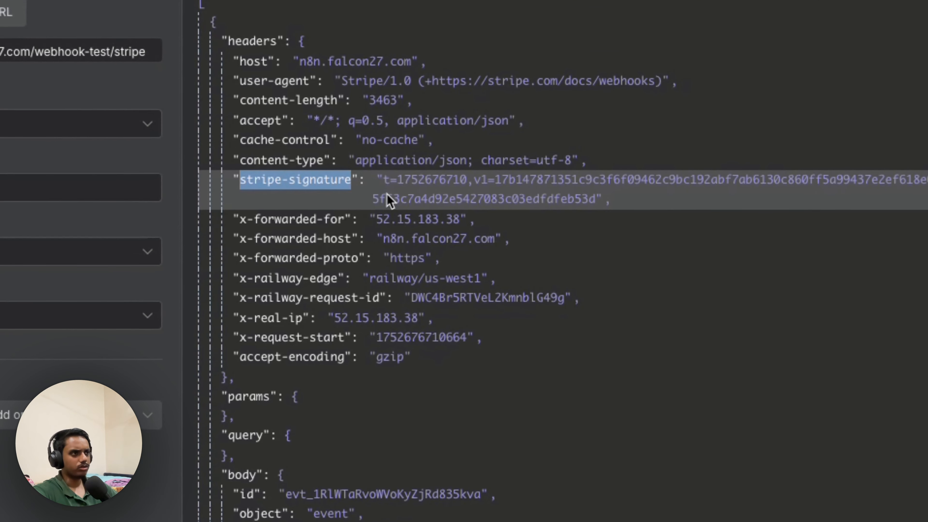
left_click(607, 201)
left_click_drag(607, 198, 375, 185)
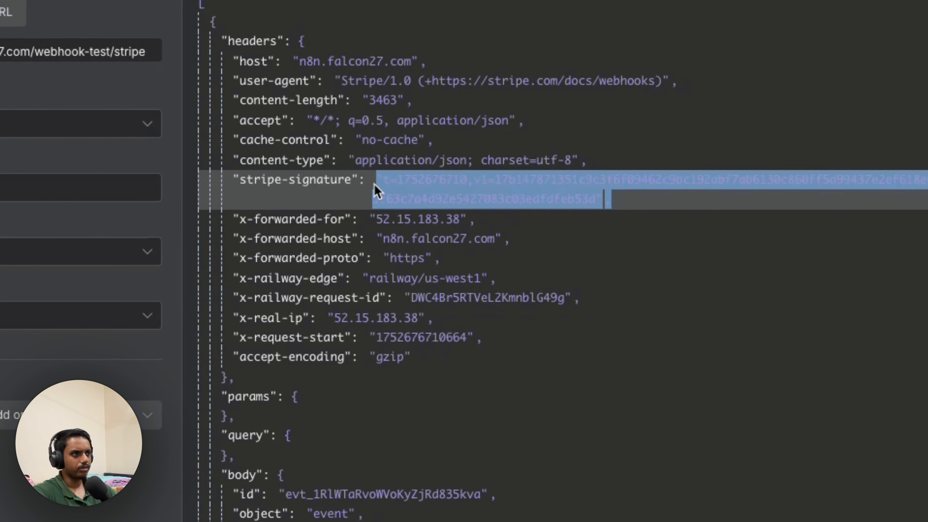
left_click(676, 208)
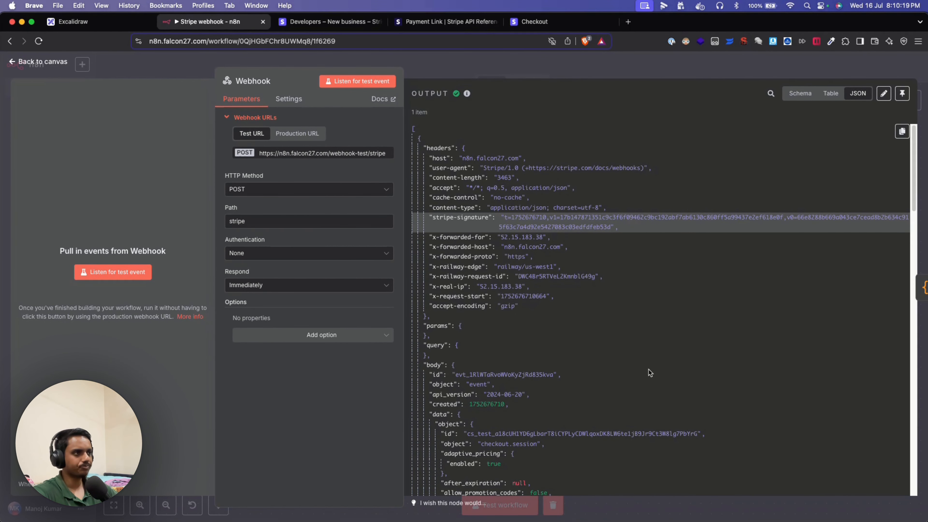
scroll(630, 318, "down", 1)
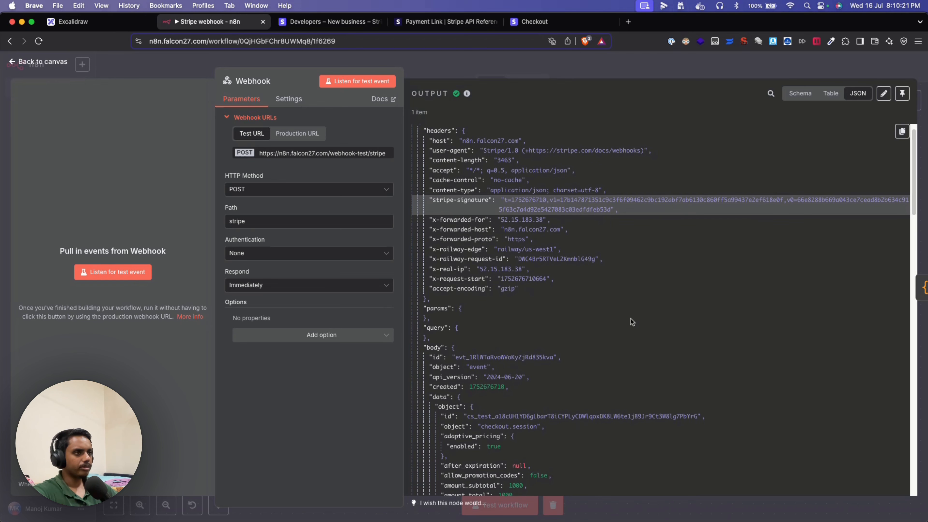
scroll(630, 321, "down", 1)
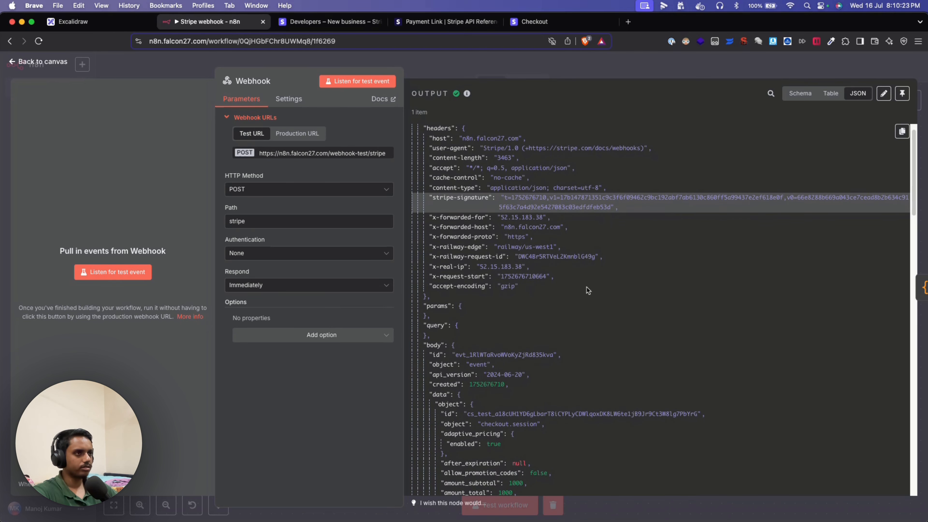
left_click(145, 71)
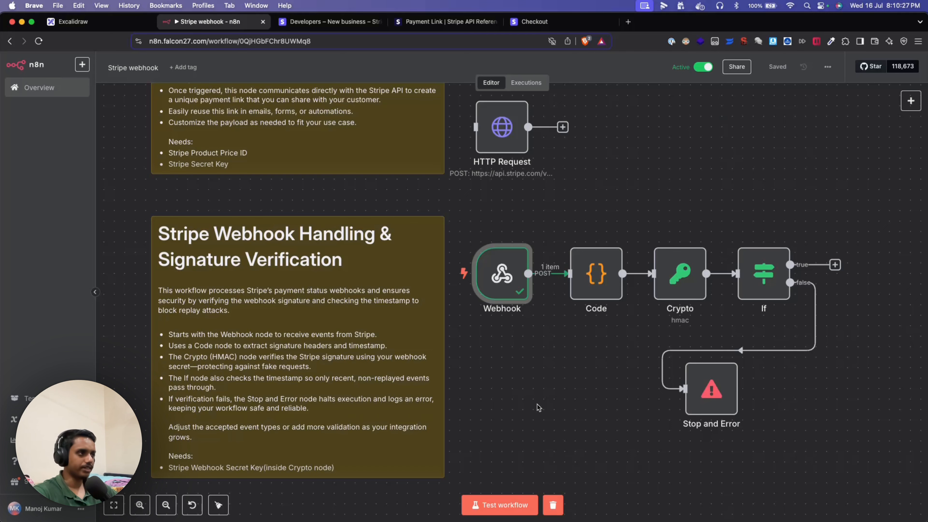
double_click(763, 273)
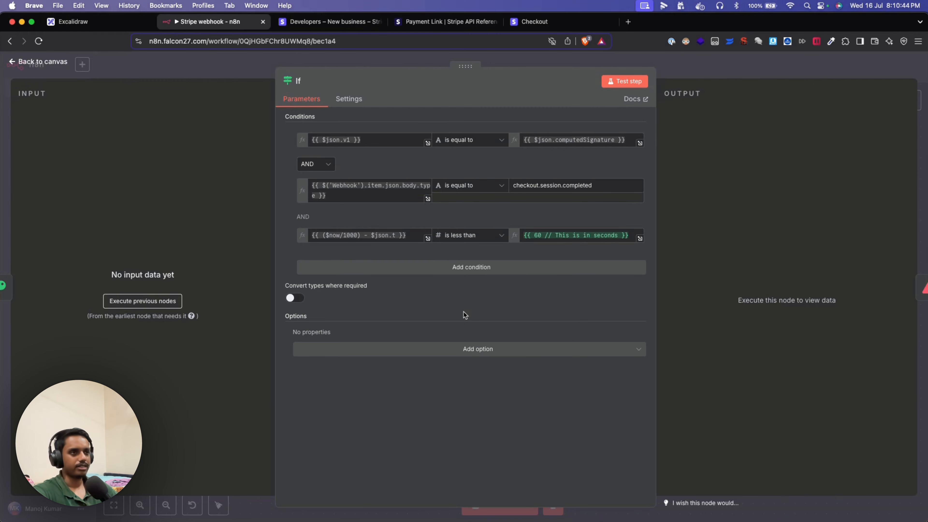
left_click(255, 78)
double_click(504, 292)
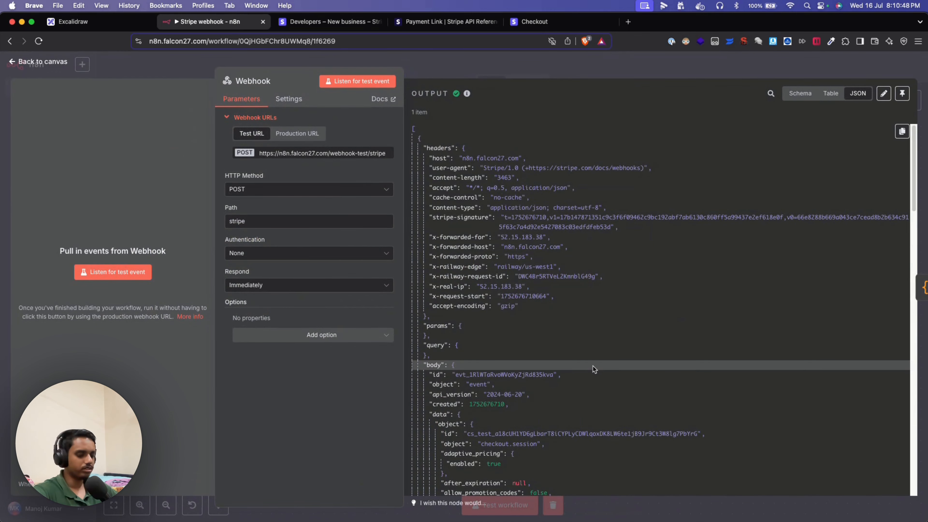
key("super+a")
left_click(637, 346)
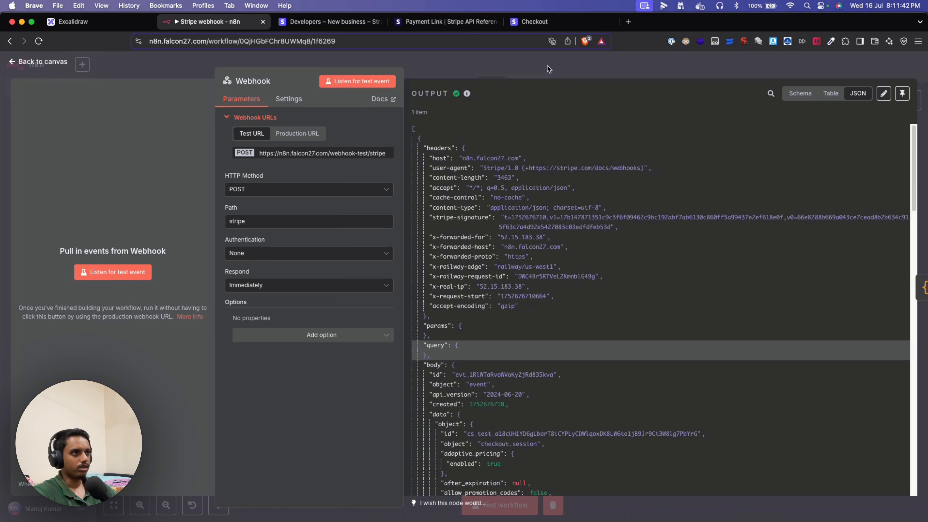
left_click(548, 66)
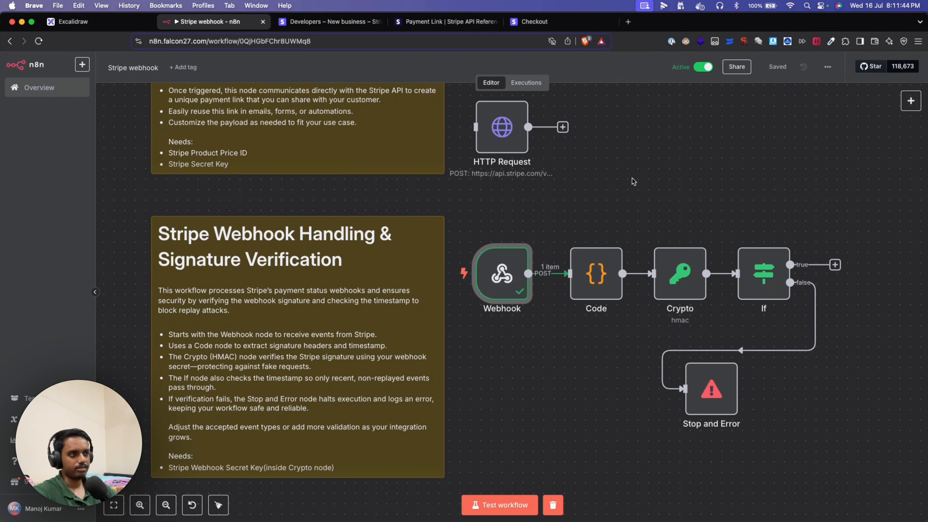
double_click(763, 272)
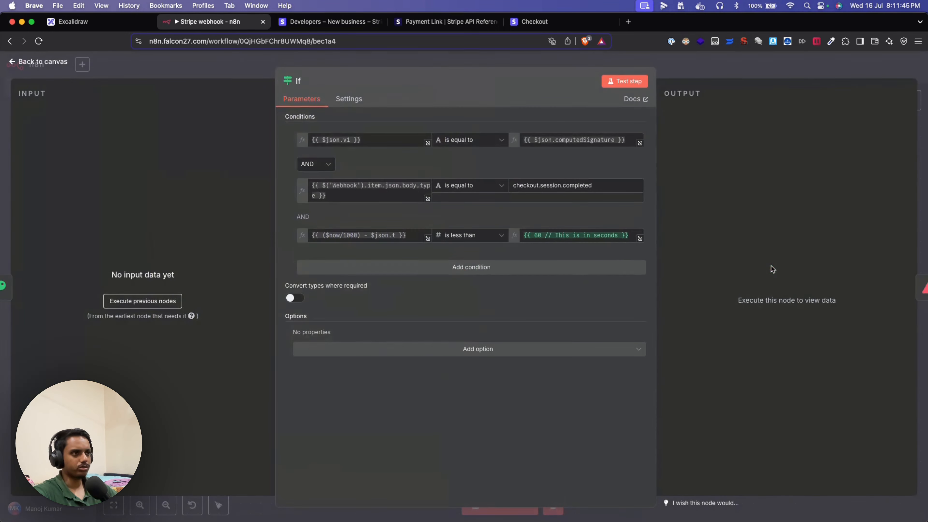
left_click(185, 59)
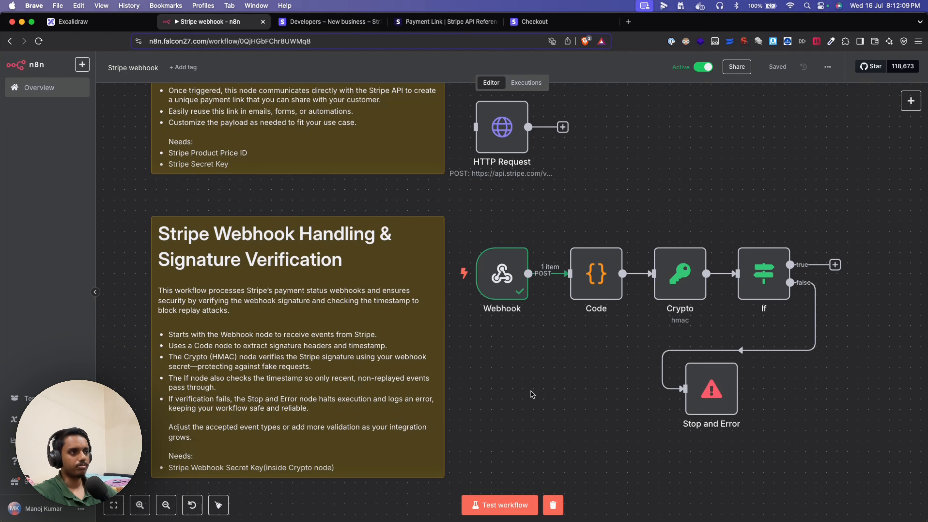
- Pan the canvas left and select the Code node
scroll(570, 358, "up", 2)
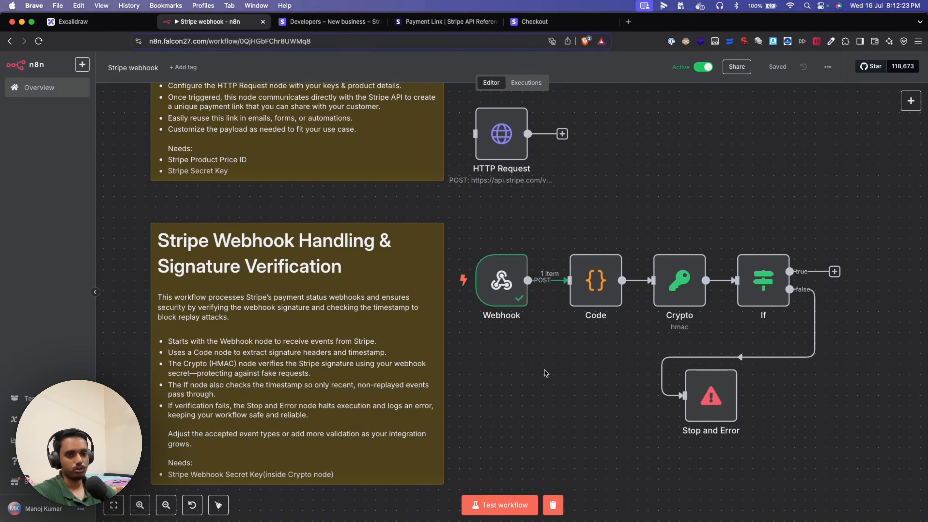
scroll(560, 367, "right", 3)
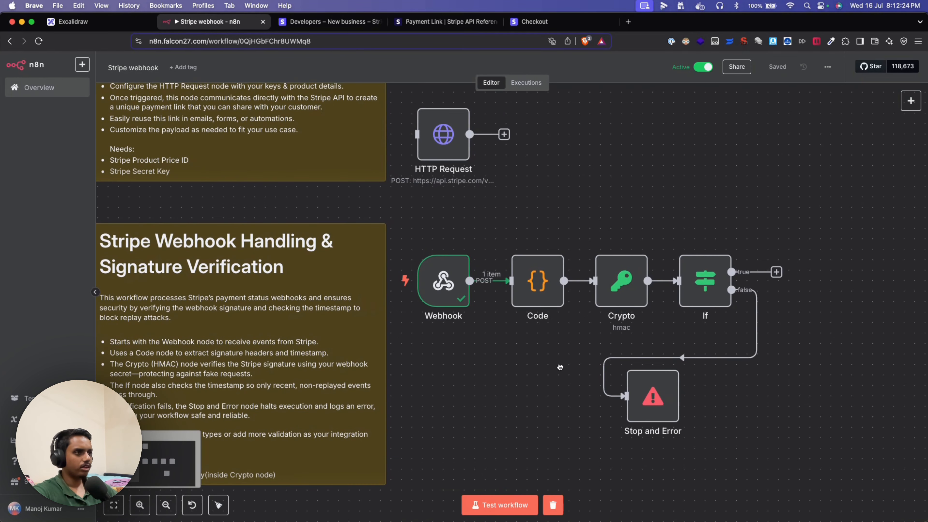
left_click_drag(560, 367, 525, 383)
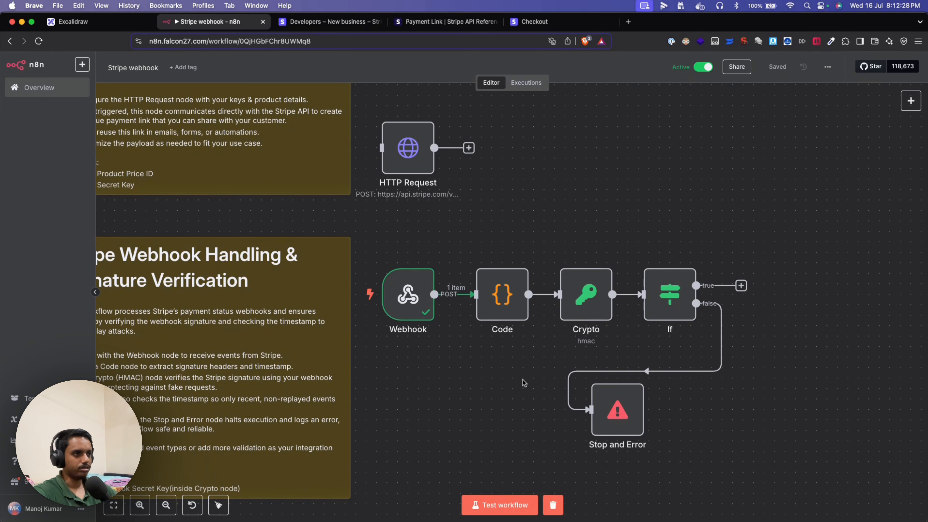
left_click(519, 301)
- Open the Code node and look over its script and the full stripe-signature value
double_click(519, 301)
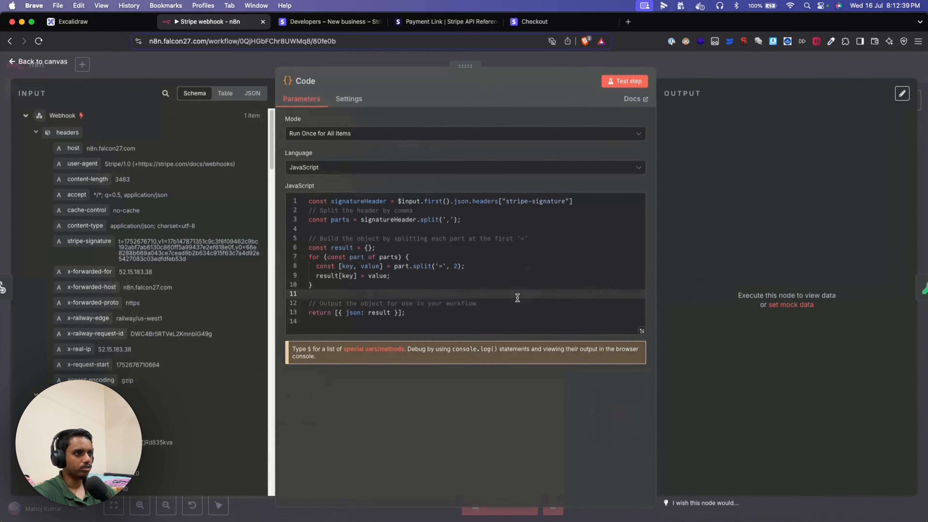
left_click_drag(441, 313, 278, 184)
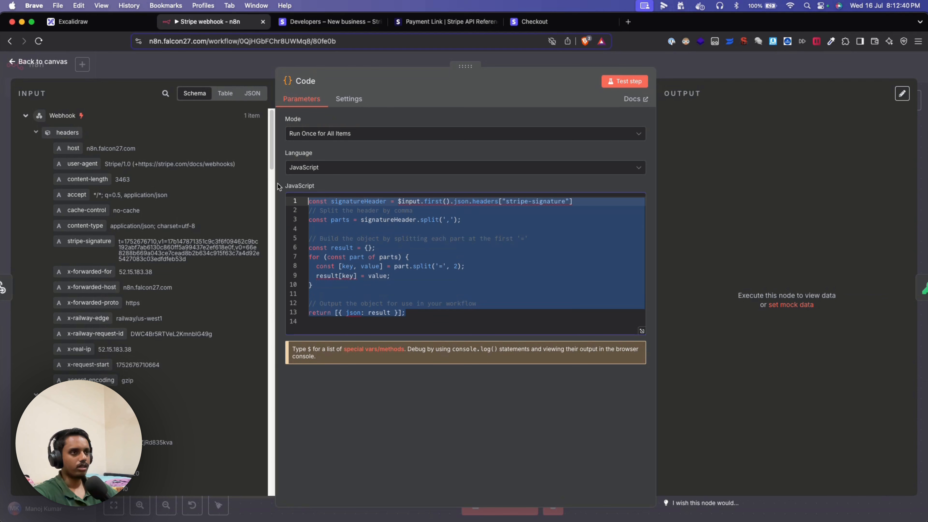
left_click(521, 257)
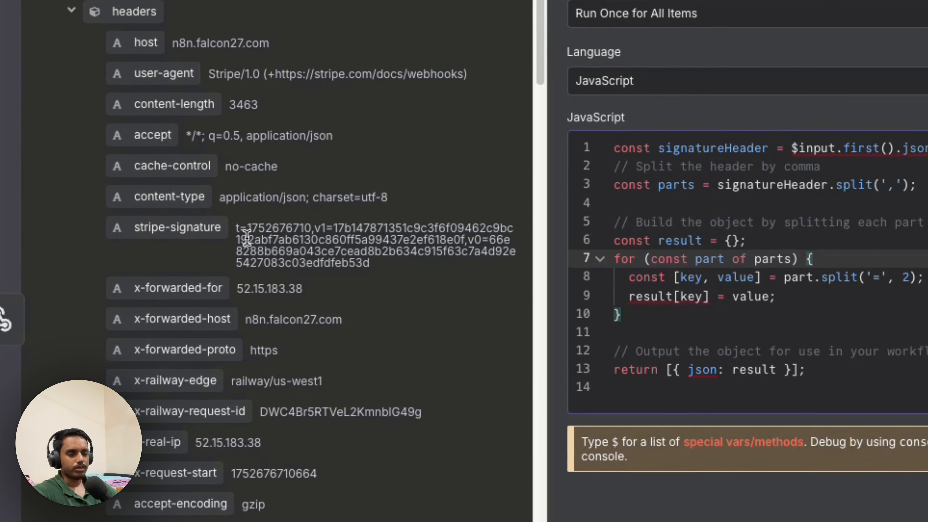
mouse_move(219, 230)
left_mouse_down()
mouse_move(387, 253)
mouse_move(349, 267)
left_mouse_up()
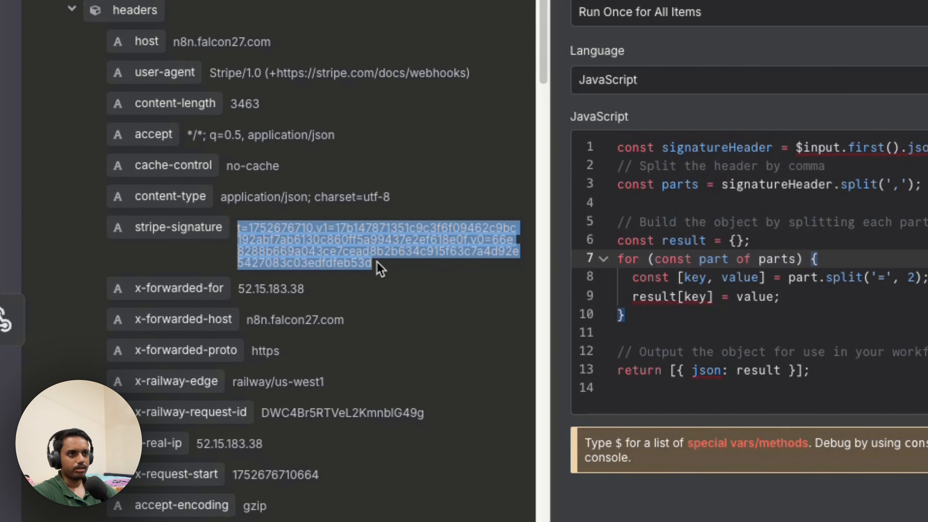
left_click(926, 256)
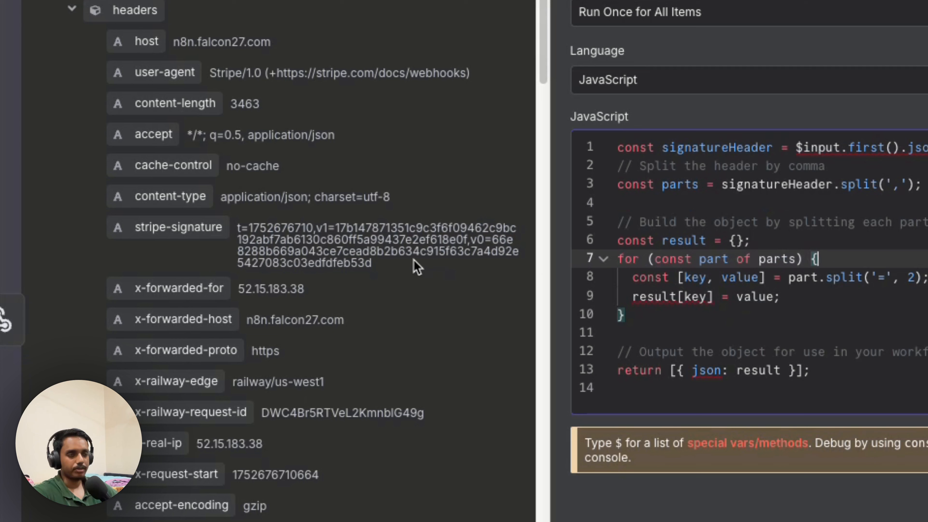
- Pick out the t timestamp and v1 signature hash in the stripe-signature value
mouse_move(334, 228)
left_mouse_down()
mouse_move(336, 245)
mouse_move(322, 252)
left_mouse_up()
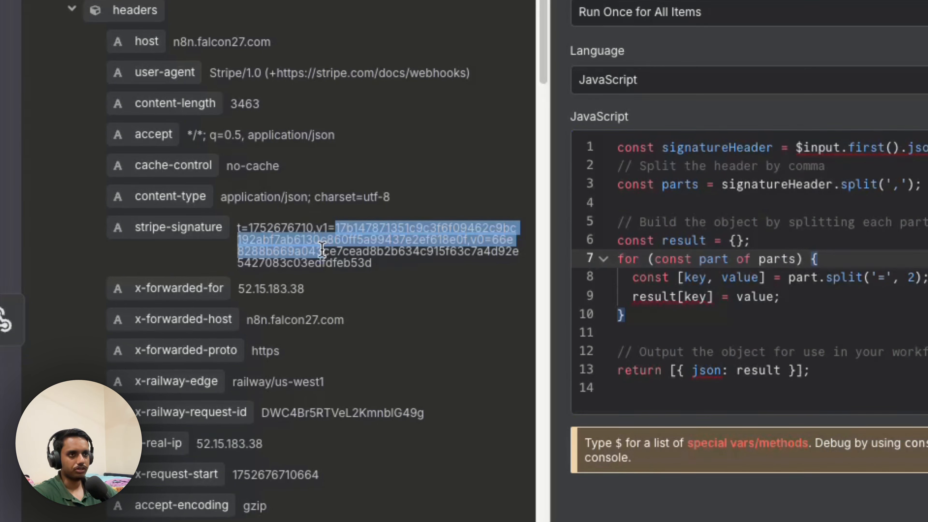
left_click(365, 251)
left_click_drag(238, 228, 243, 229)
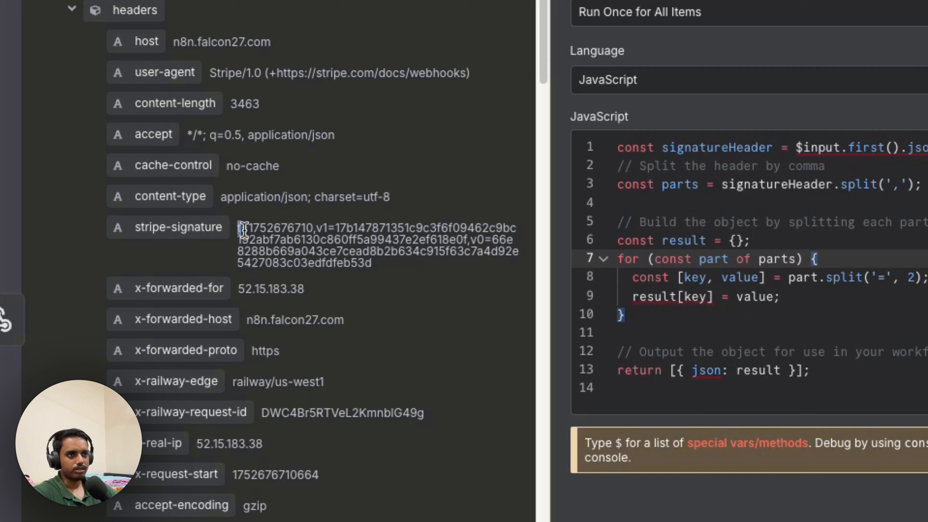
double_click(322, 228)
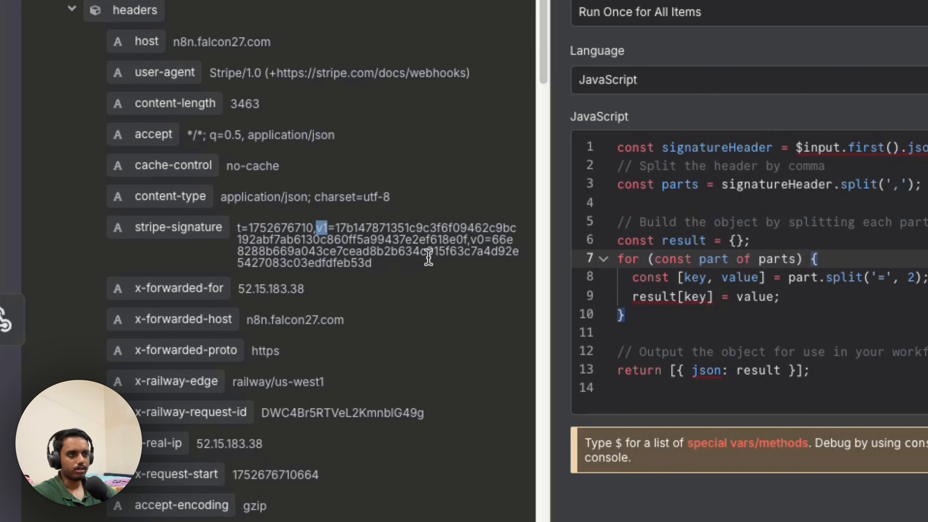
left_click(470, 244)
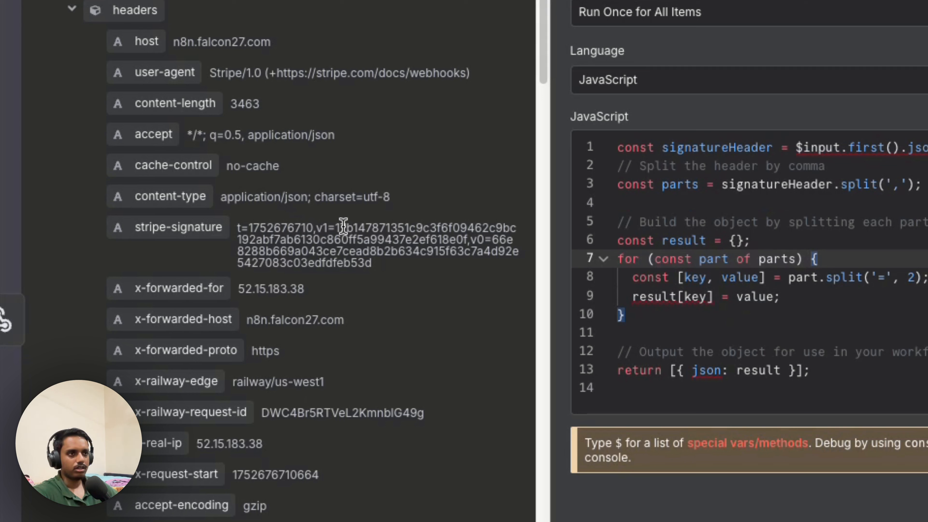
mouse_move(338, 227)
left_mouse_down()
mouse_move(357, 249)
mouse_move(450, 250)
mouse_move(470, 237)
left_mouse_up()
- Scroll the input schema, then bring up the Stripe test webhook's details page
scroll(384, 327, "down", 10)
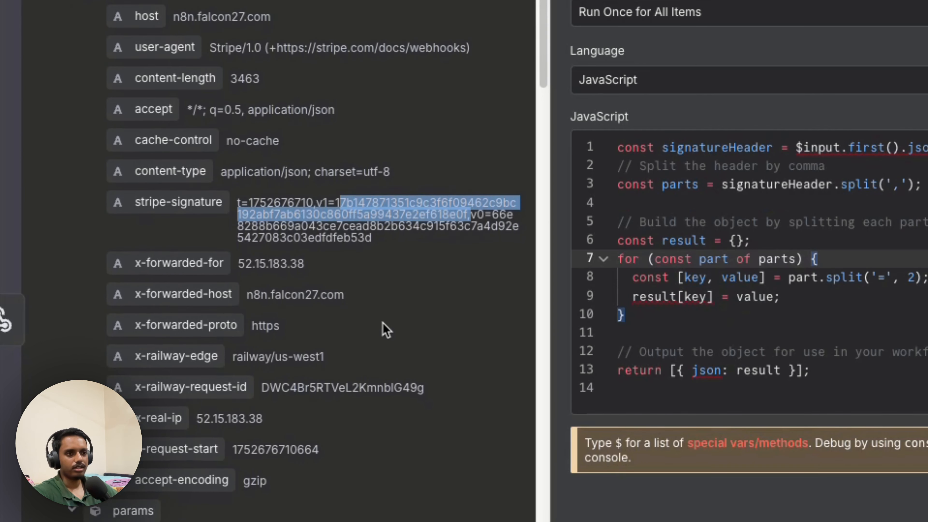
scroll(135, 141, "up", 3)
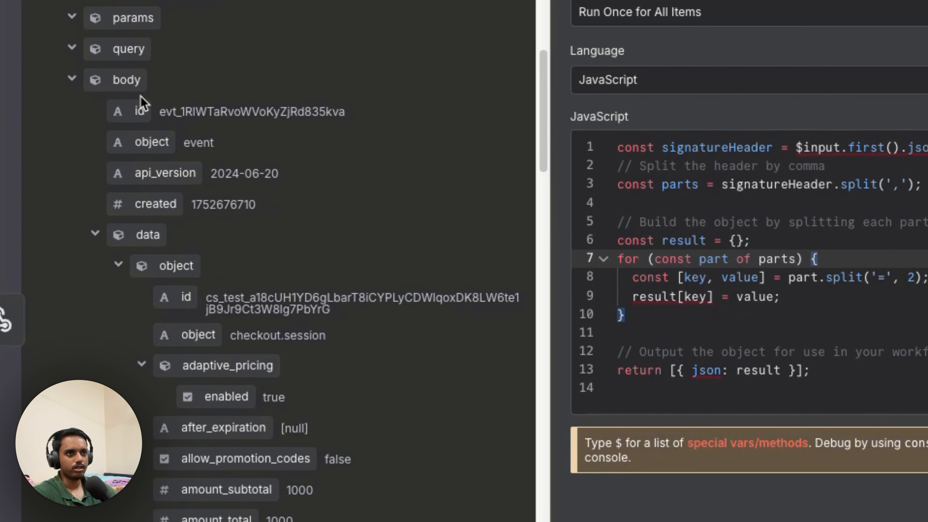
scroll(37, 164, "up", 5)
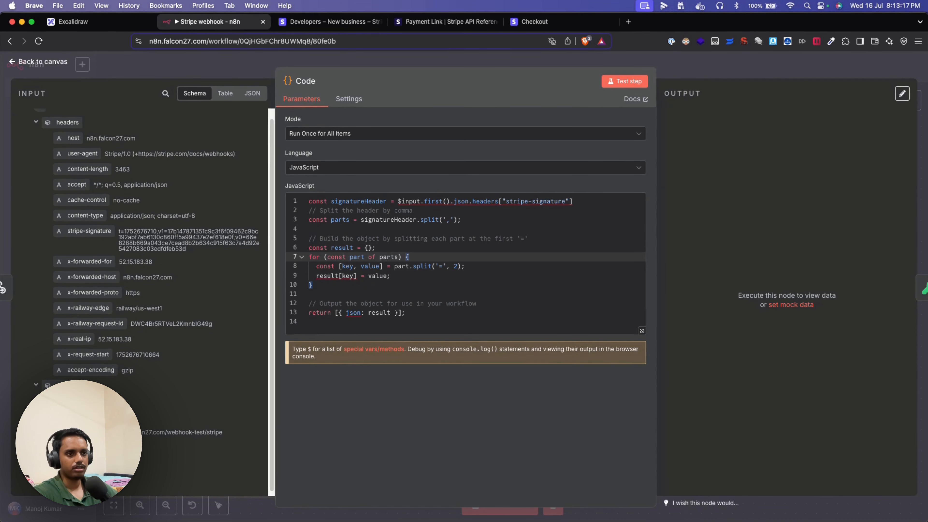
scroll(137, 391, "down", 5)
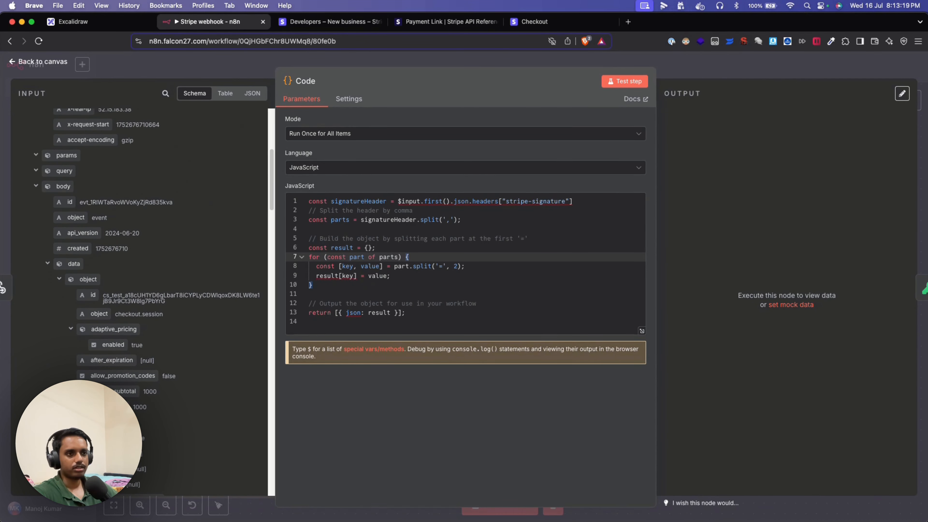
scroll(137, 390, "up", 10)
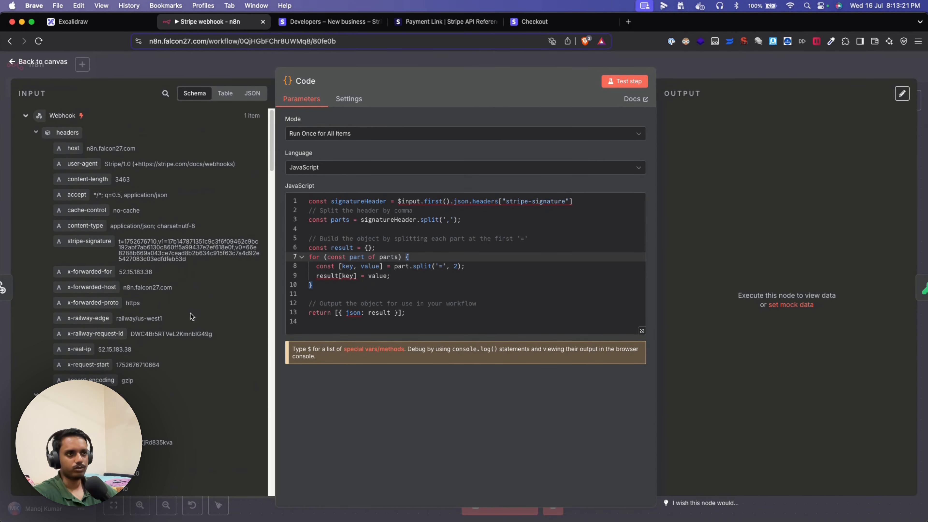
scroll(179, 246, "down", 5)
scroll(177, 219, "up", 1)
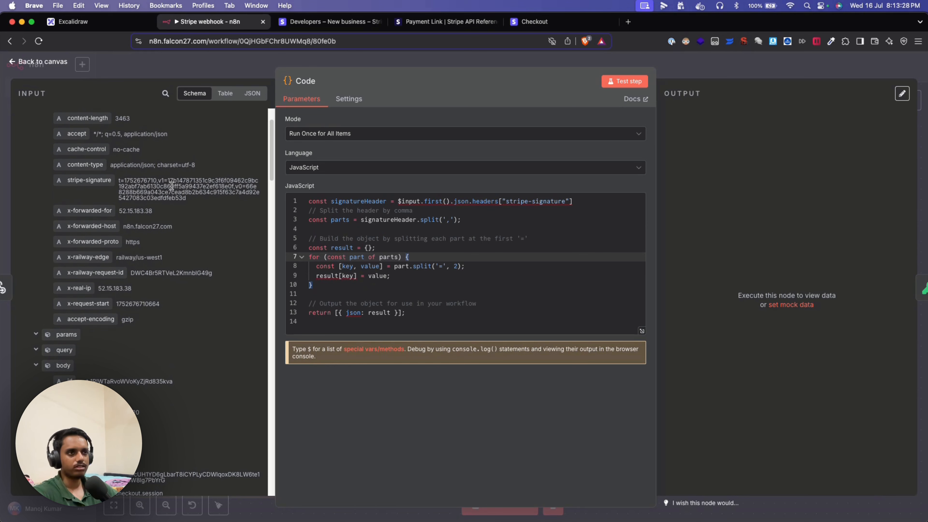
scroll(186, 274, "down", 1)
scroll(149, 411, "down", 4)
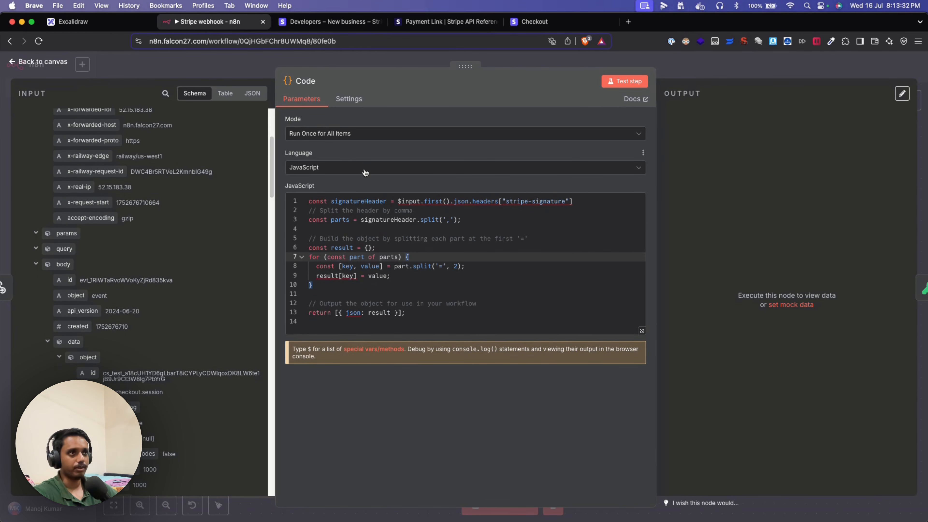
left_click(331, 23)
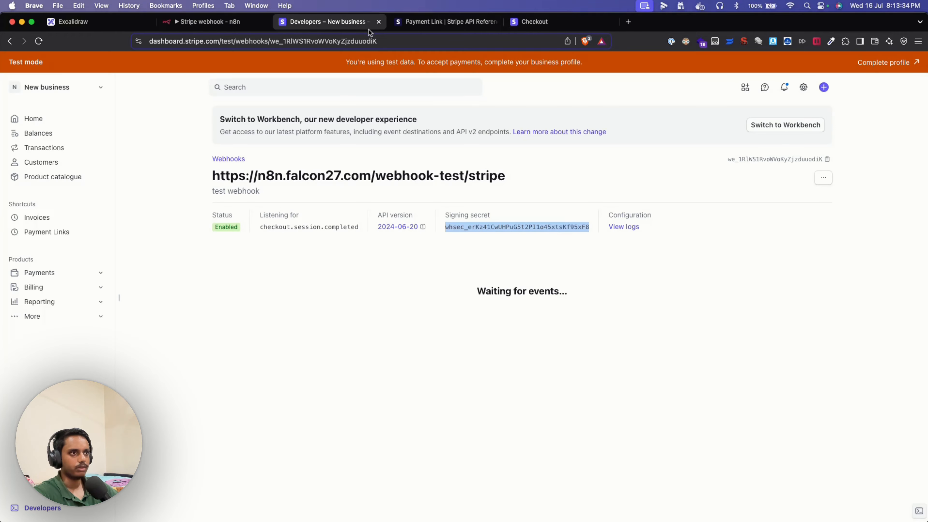
- In the Code node, review the stripe-signature header value and the script that parses it
left_click(214, 23)
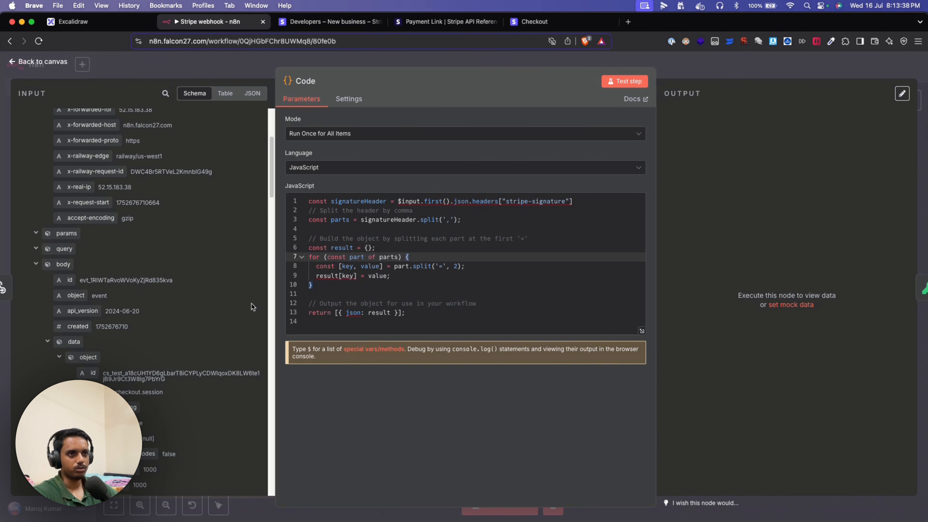
scroll(127, 300, "up", 5)
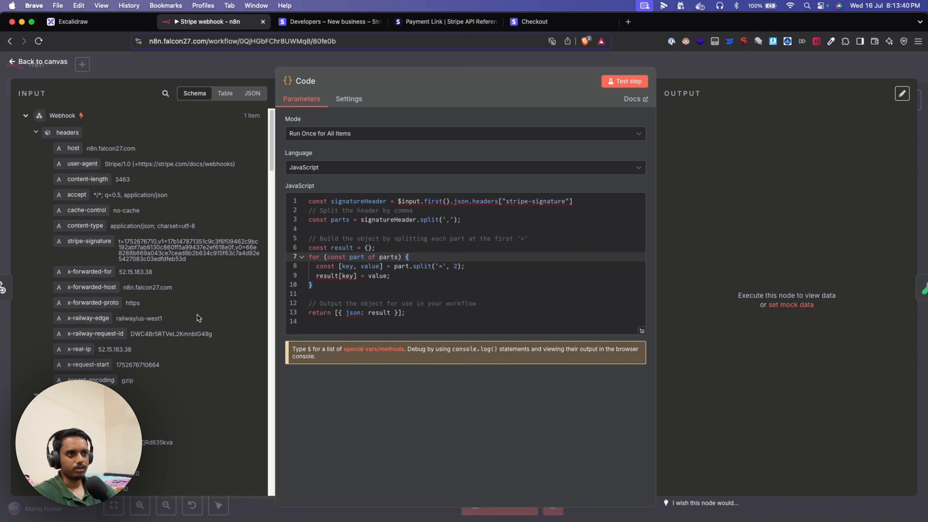
scroll(197, 315, "down", 4)
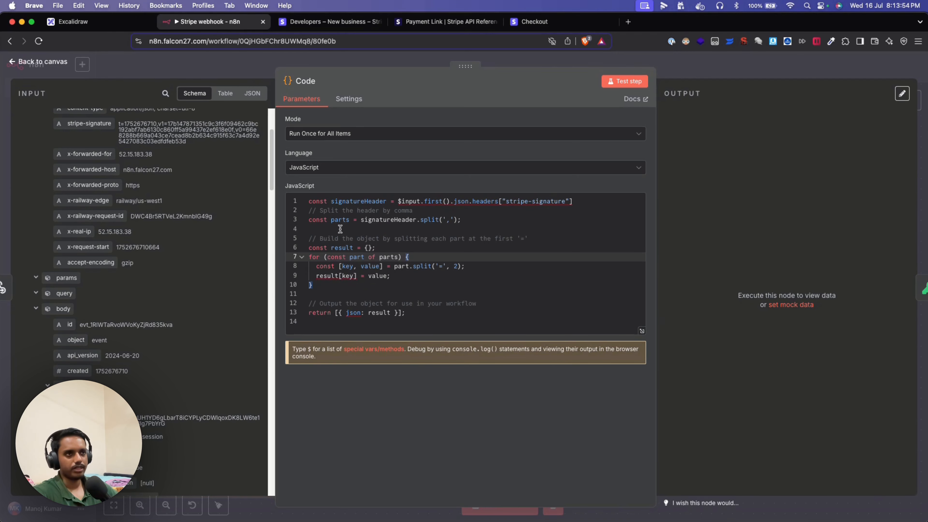
scroll(141, 144, "up", 2)
left_click_drag(168, 146, 168, 152)
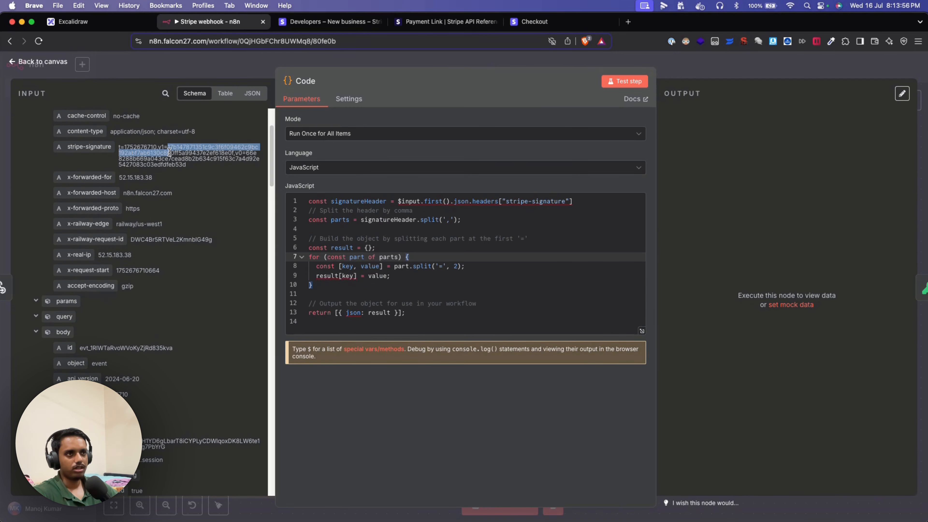
left_click_drag(336, 175, 464, 174)
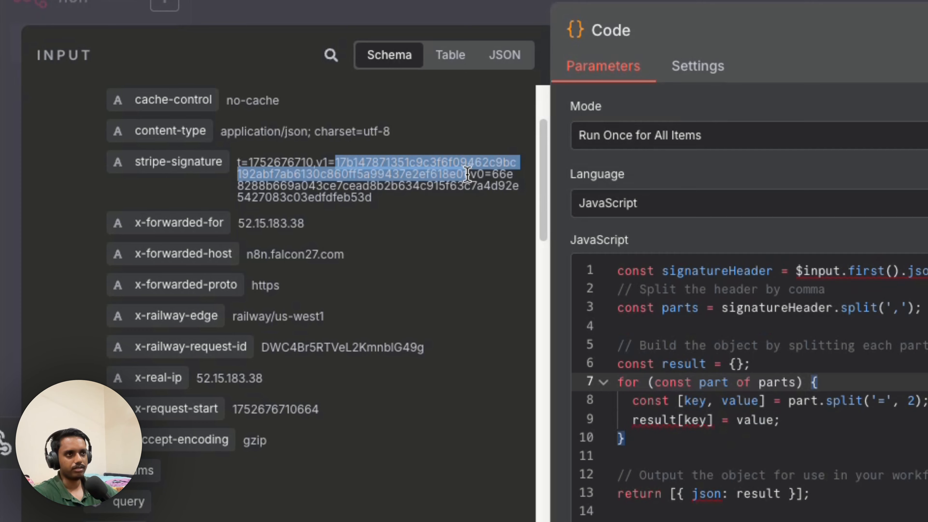
left_click(399, 197)
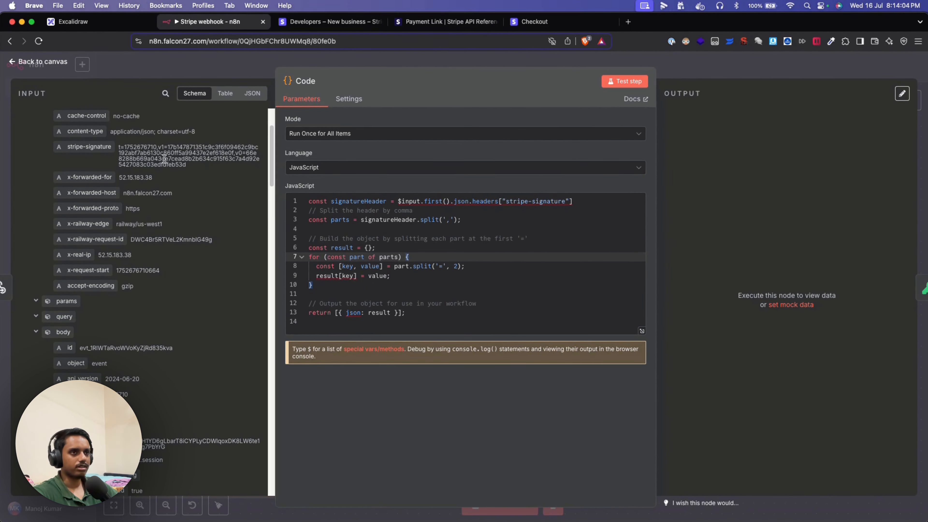
mouse_move(120, 149)
left_mouse_down()
mouse_move(259, 154)
mouse_move(203, 169)
mouse_move(120, 149)
left_mouse_up()
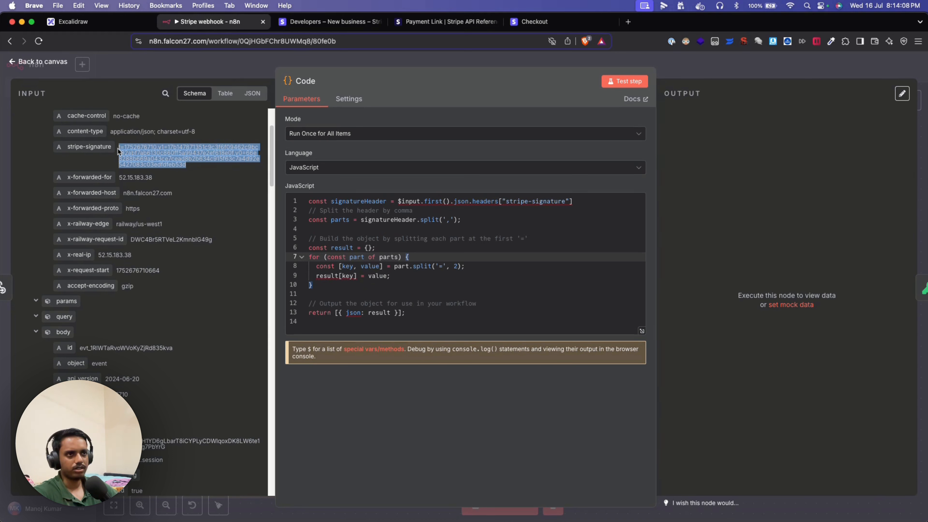
left_click(184, 156)
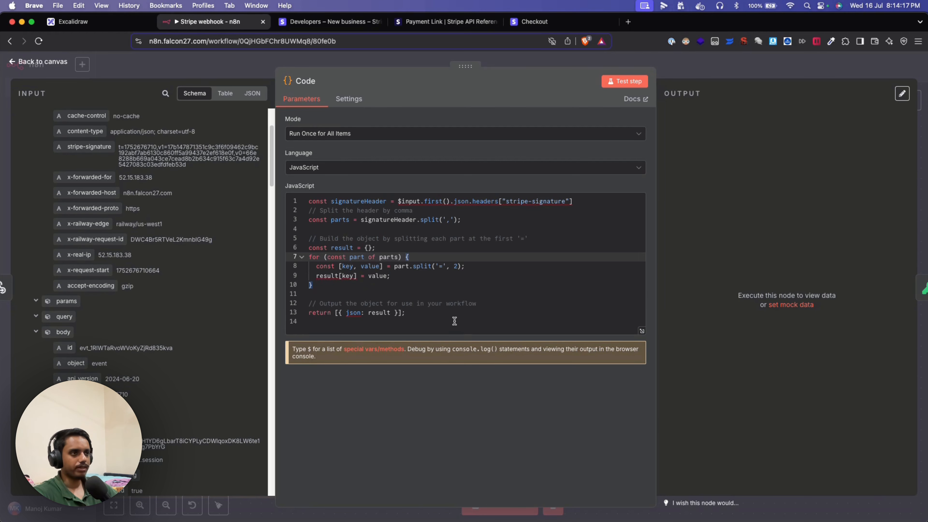
left_click_drag(455, 321, 302, 203)
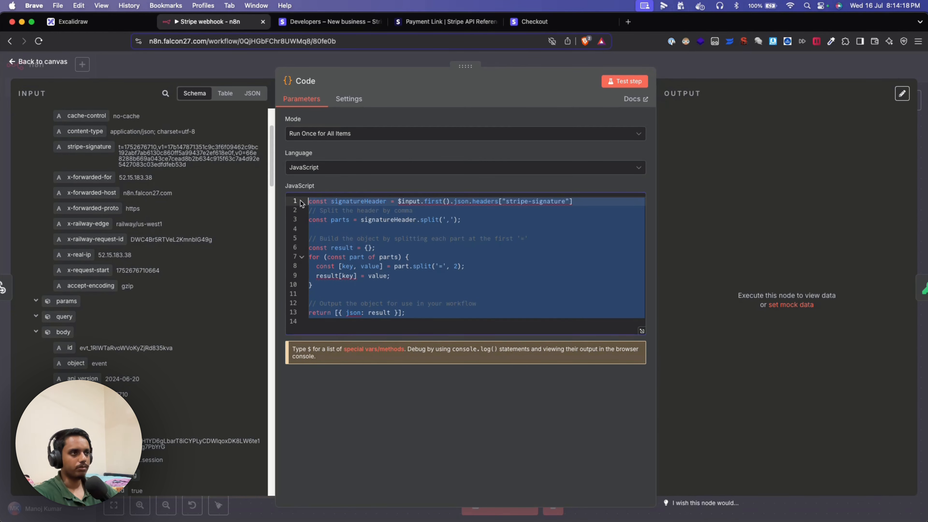
left_click(462, 276)
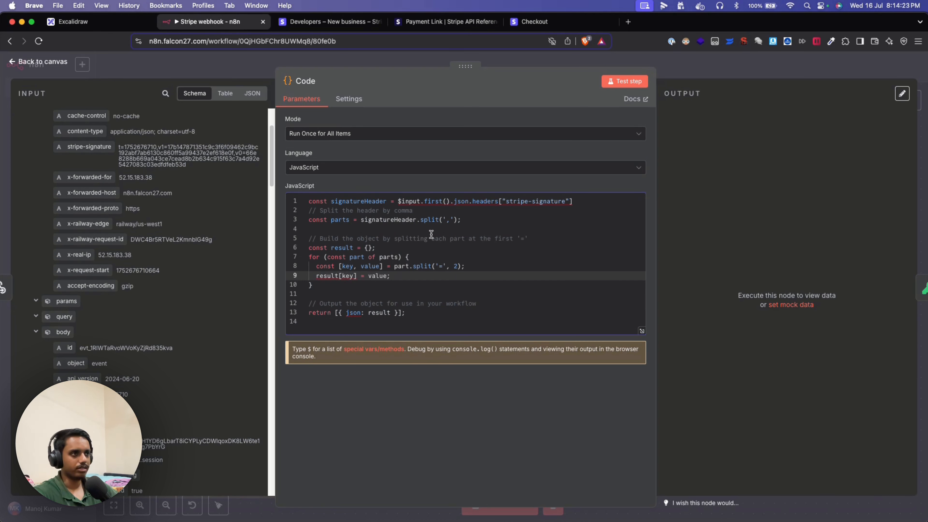
left_click(618, 86)
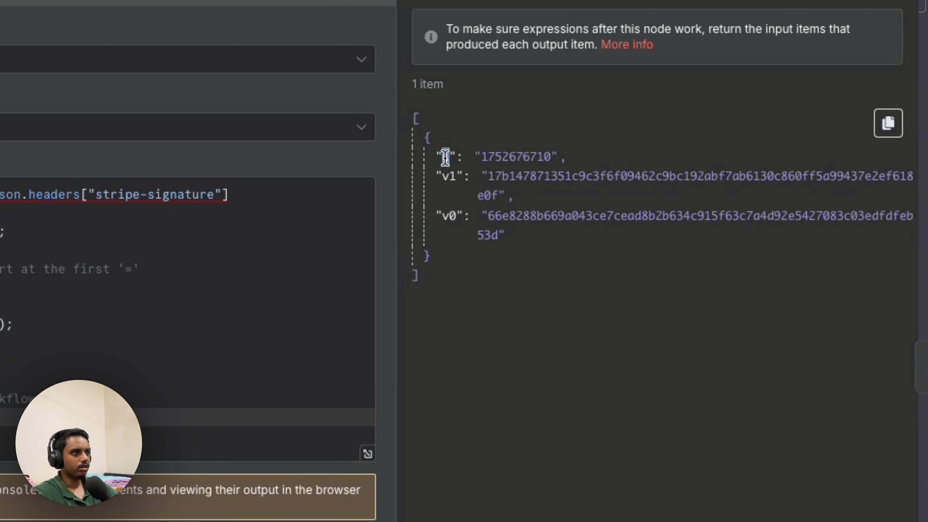
left_click(442, 156)
left_click(443, 176)
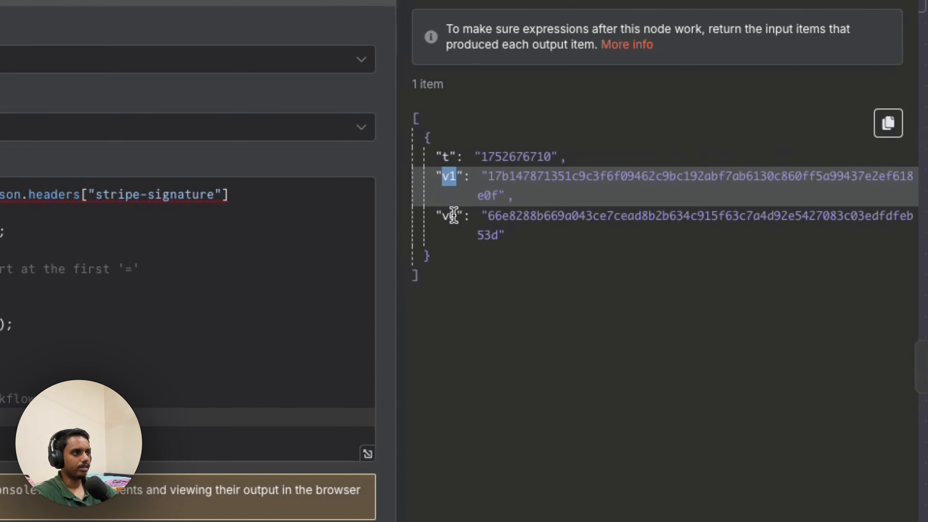
left_click_drag(456, 216, 442, 217)
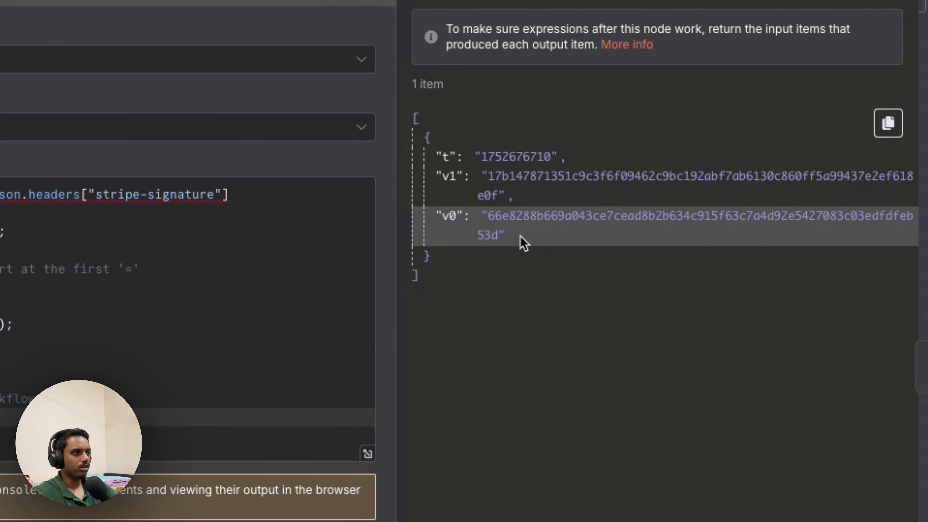
left_click_drag(522, 242, 474, 228)
left_click(544, 240)
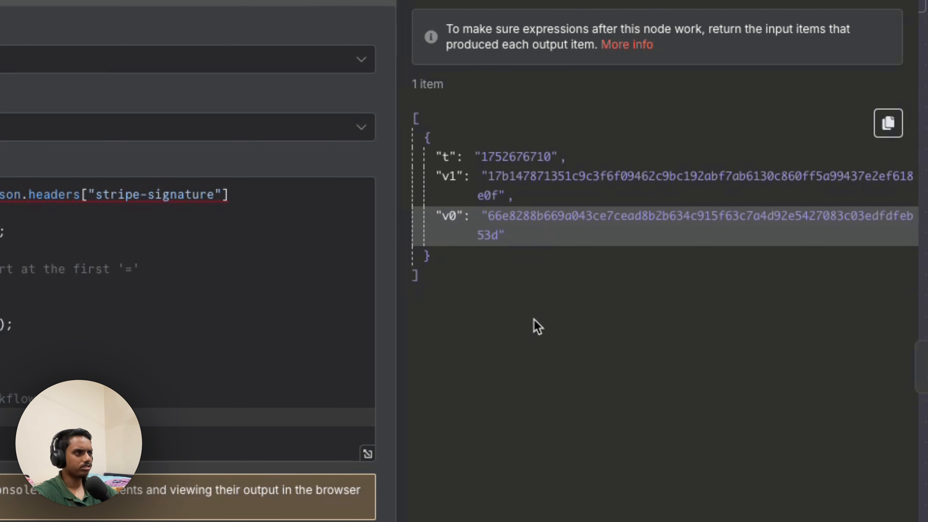
double_click(498, 157)
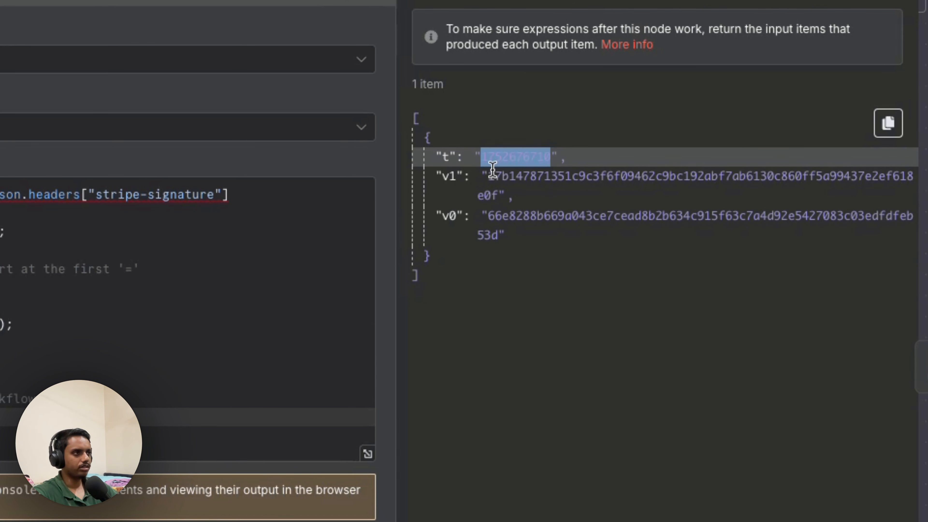
double_click(489, 176)
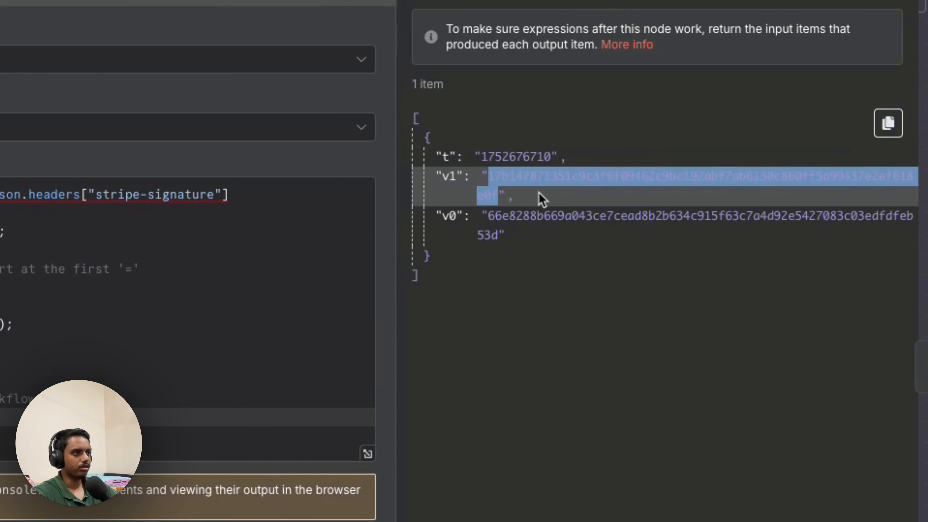
left_click(541, 199)
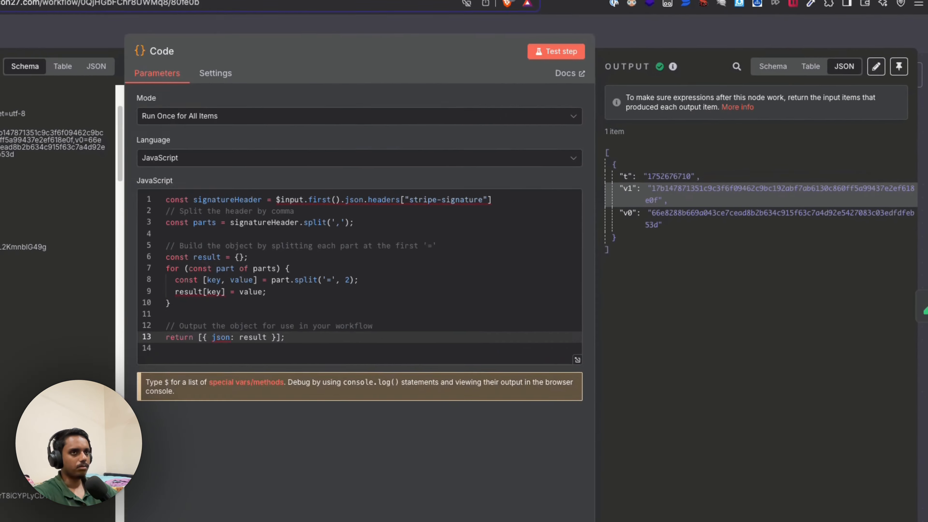
- Open the Crypto node and locate the parsed v1 hash in its input data
key("Escape")
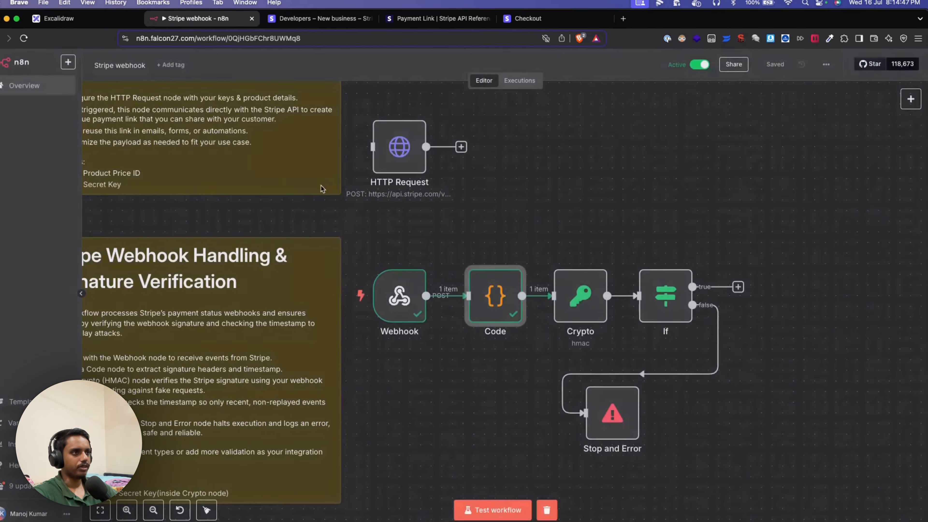
double_click(580, 288)
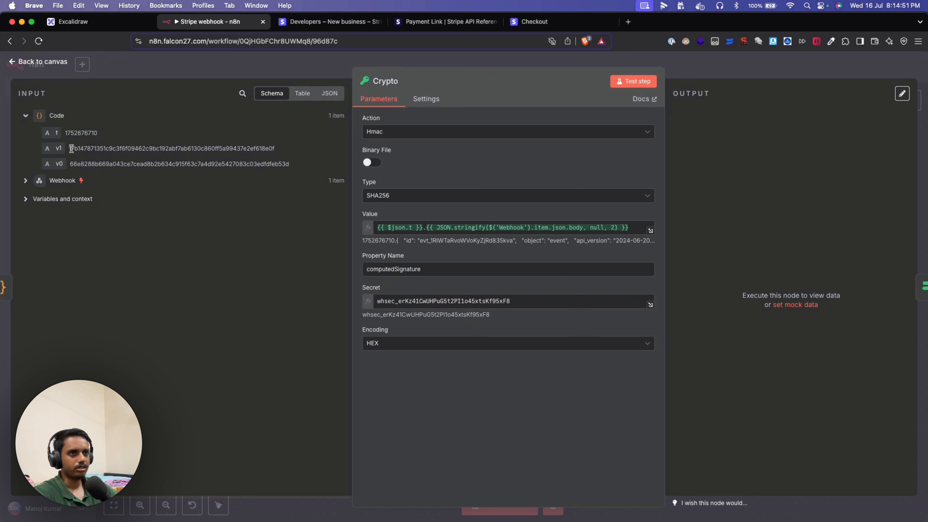
left_click_drag(69, 148, 282, 154)
left_click(469, 166)
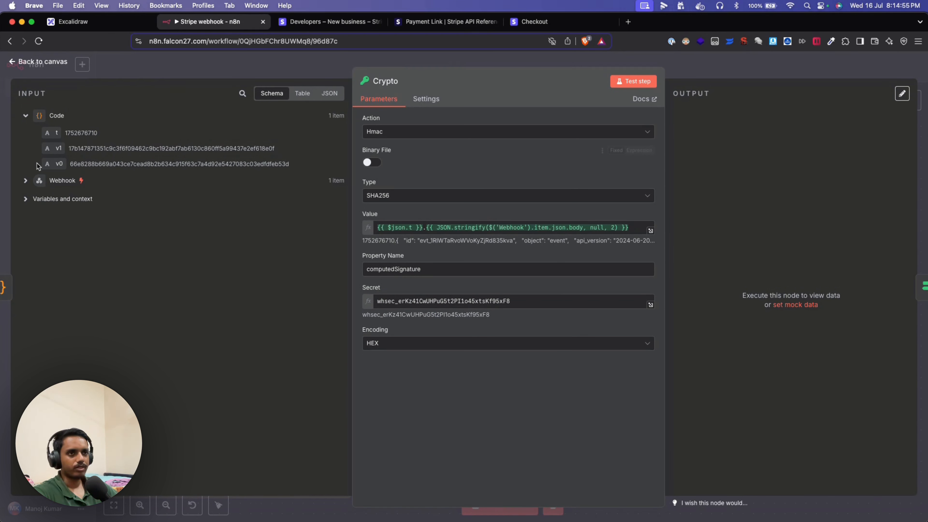
- Expand the Webhook input and check the Value expression's timestamp against the stripe-signature header
left_click(25, 180)
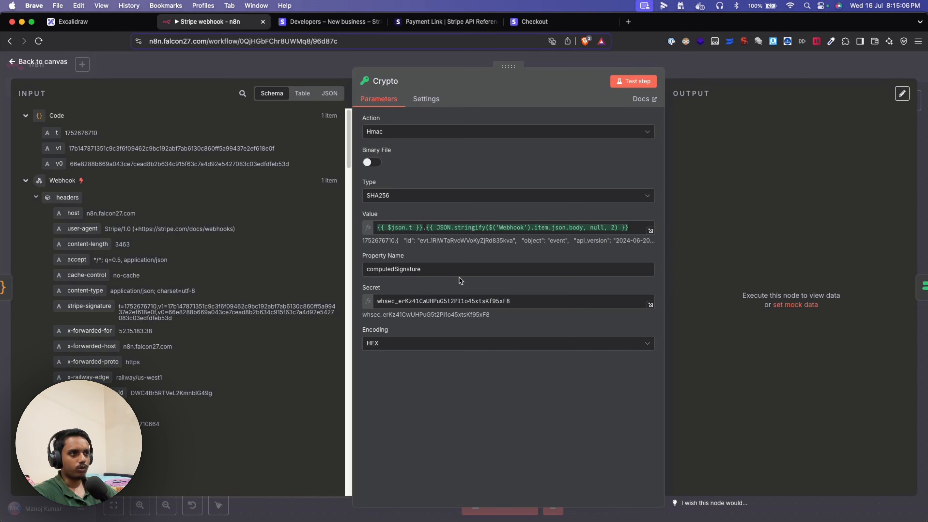
left_click(378, 227)
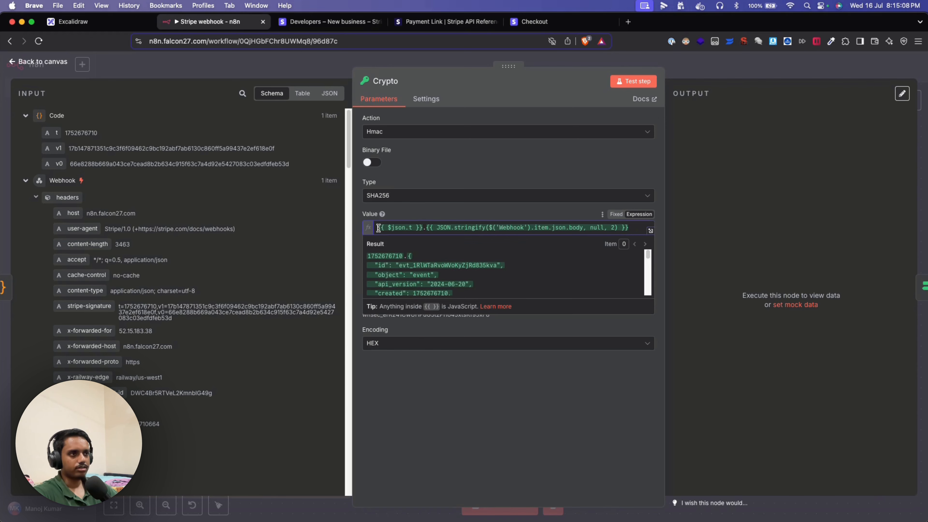
scroll(102, 316, "down", 2)
scroll(102, 317, "down", 4)
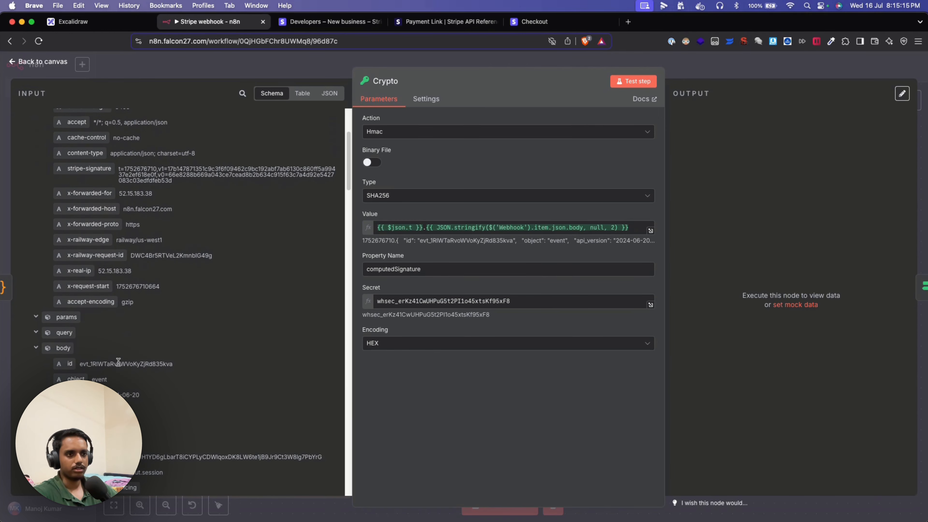
scroll(37, 350, "up", 3)
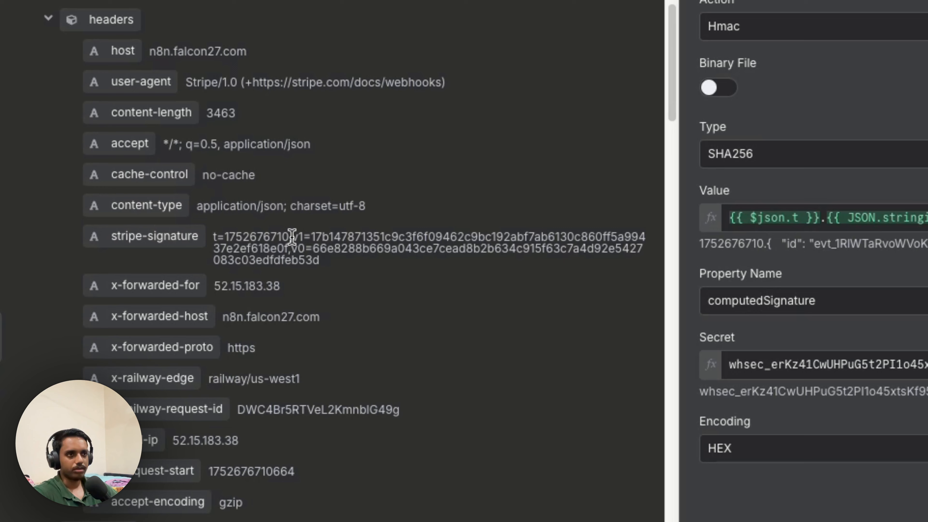
left_click_drag(156, 237, 136, 237)
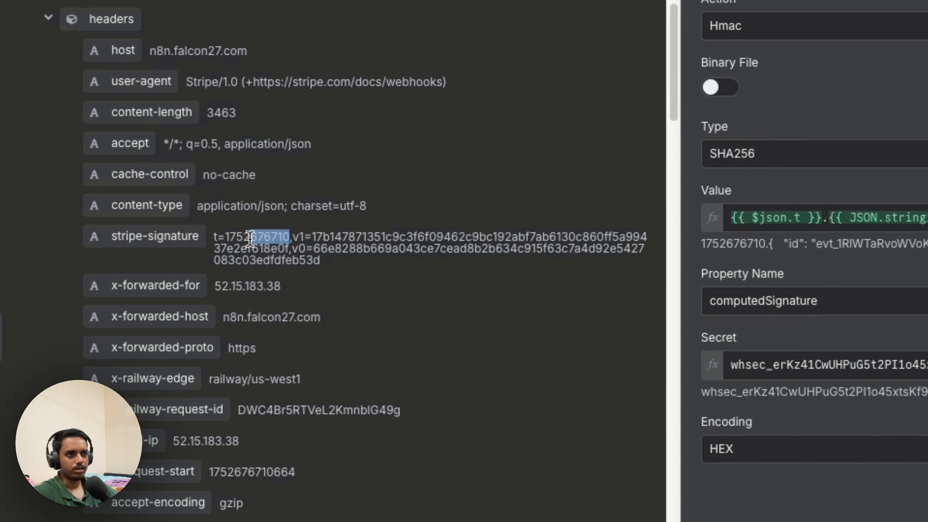
left_click(836, 187)
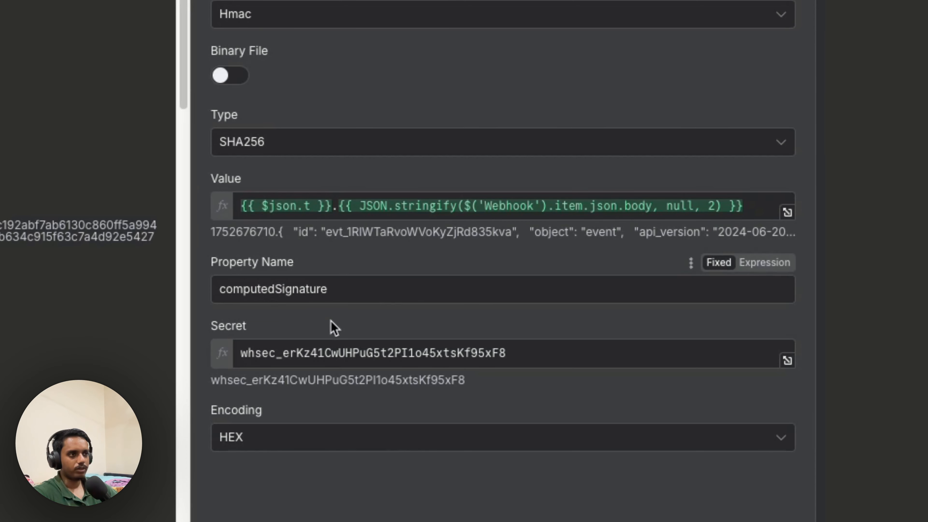
- Inspect the webhook signing secret used in the Crypto node's HMAC SHA256 settings
double_click(279, 353)
left_click(369, 324)
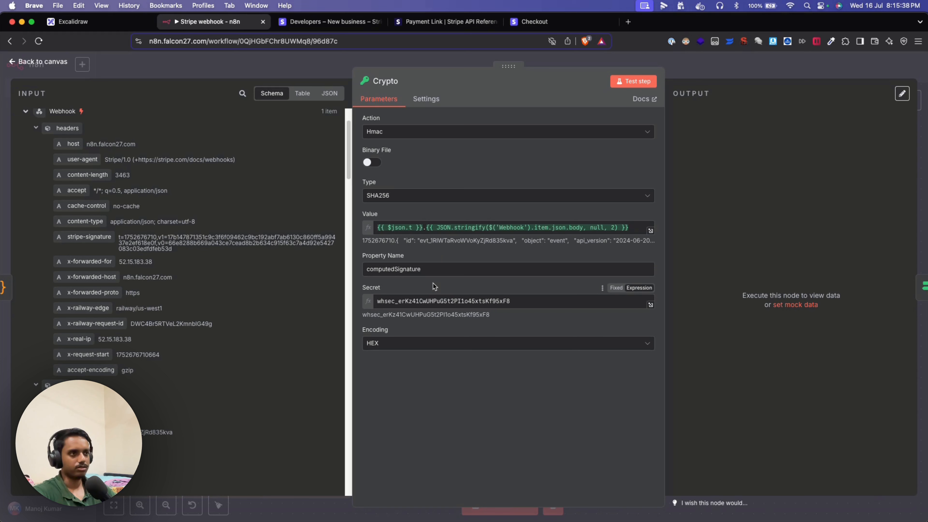
scroll(135, 382, "down", 3)
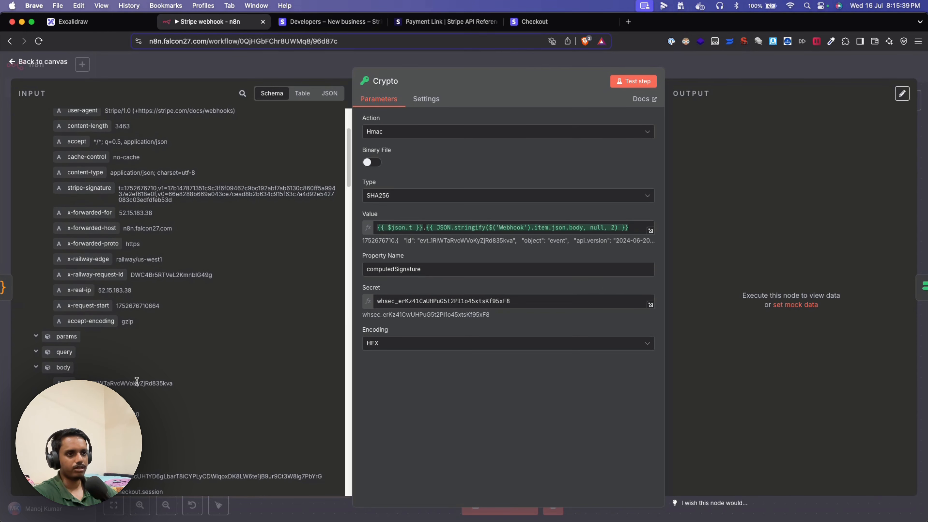
double_click(403, 302)
left_click(441, 282)
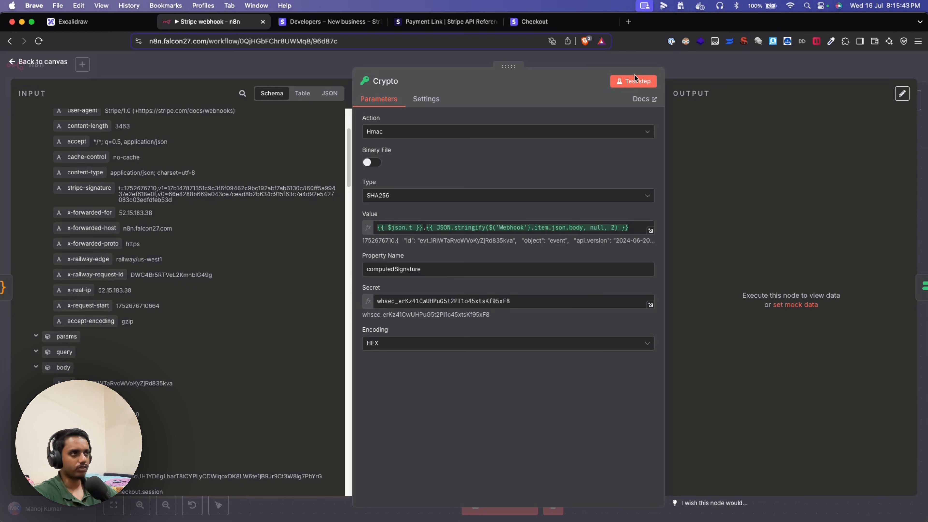
left_click(628, 85)
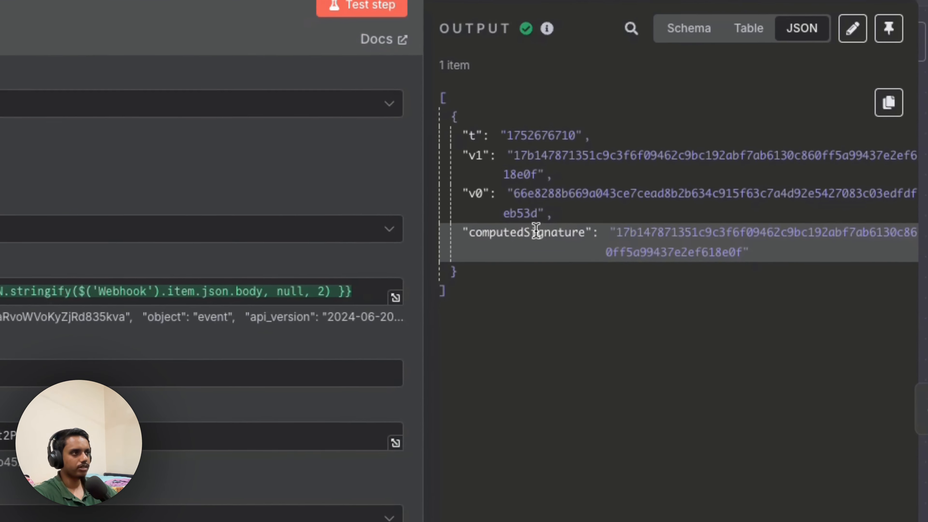
double_click(536, 231)
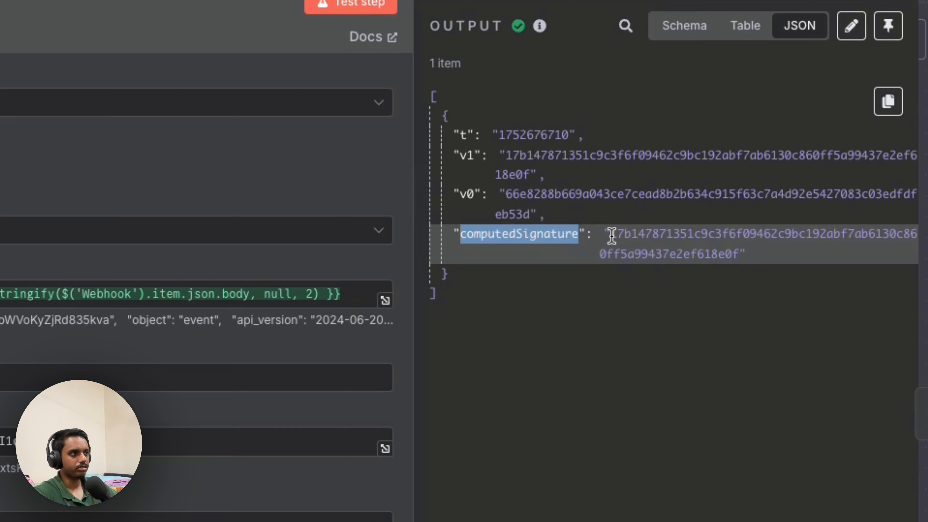
left_click_drag(611, 236, 740, 257)
left_click(765, 255)
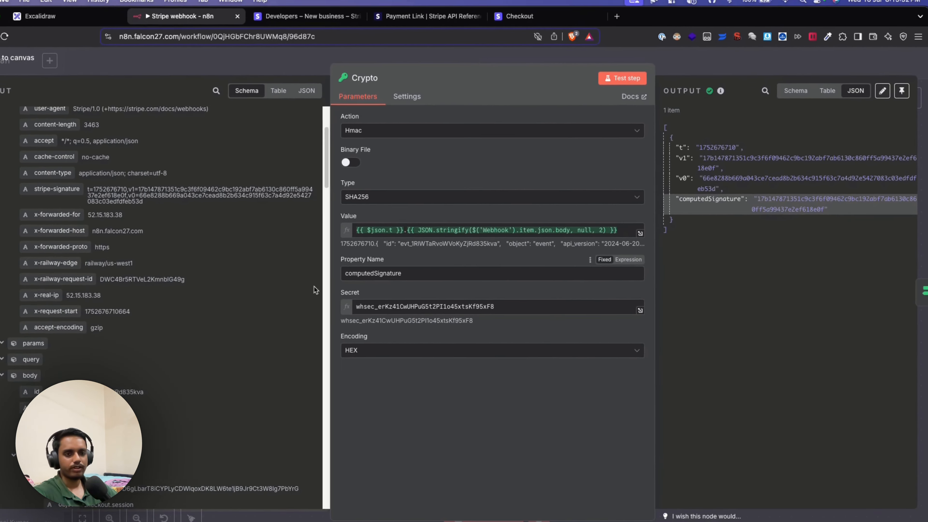
scroll(290, 286, "up", 5)
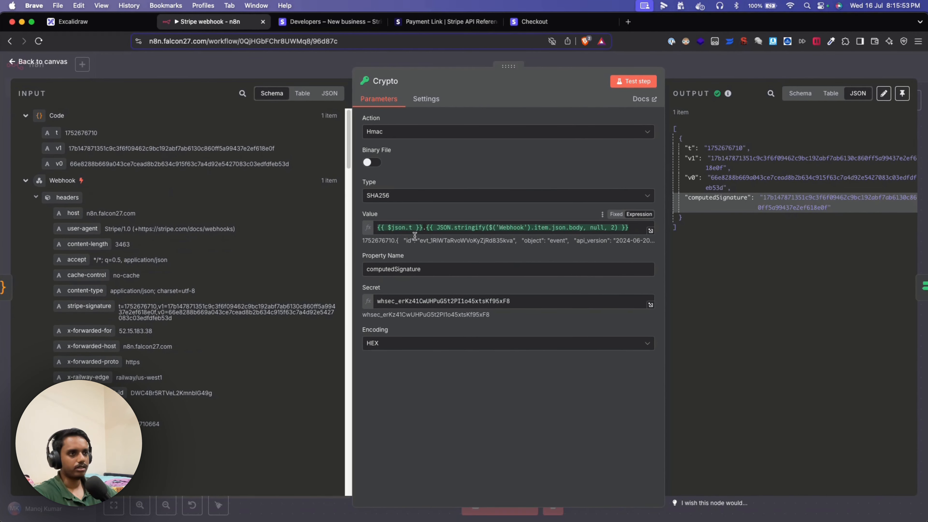
left_click_drag(169, 306, 157, 311)
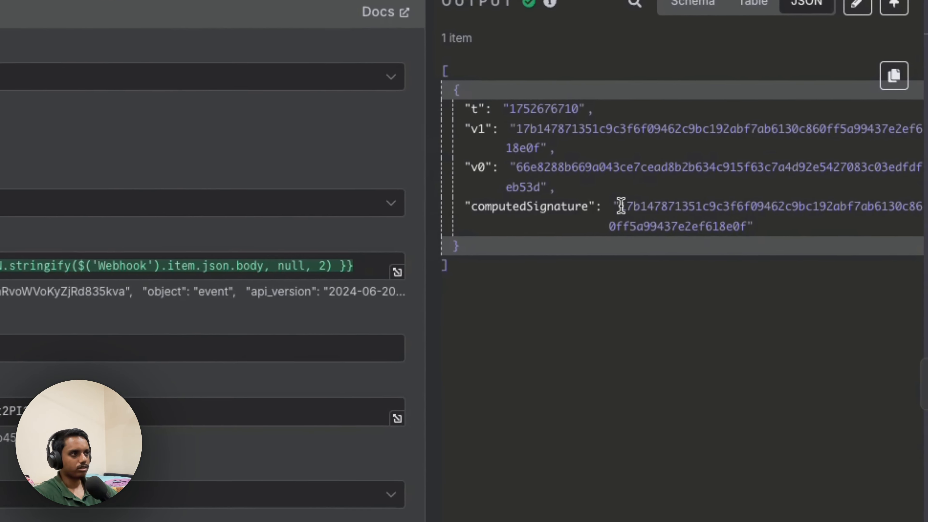
left_click_drag(614, 207, 739, 224)
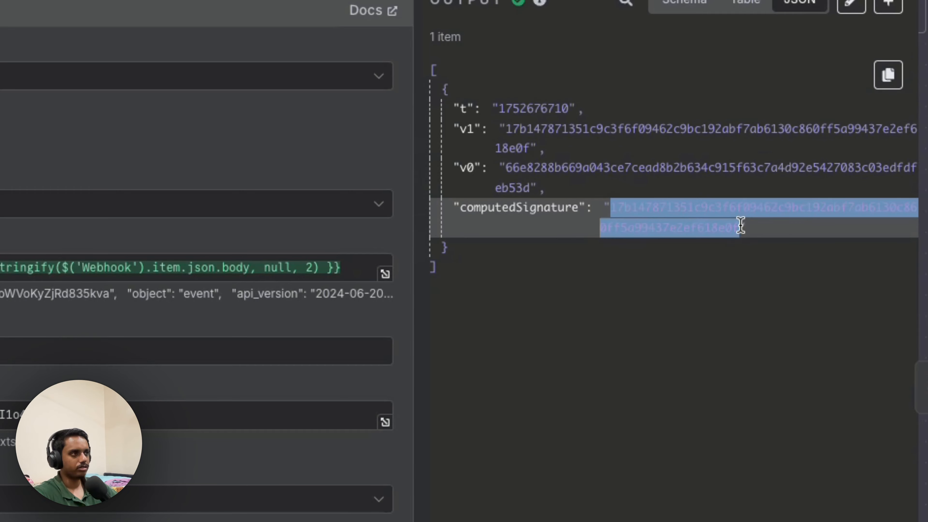
left_click(775, 234)
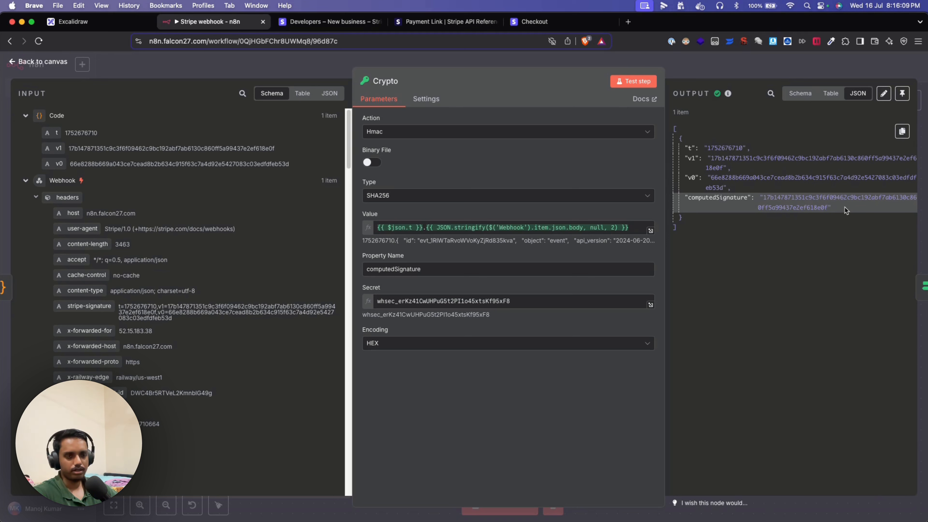
left_click_drag(513, 302, 367, 303)
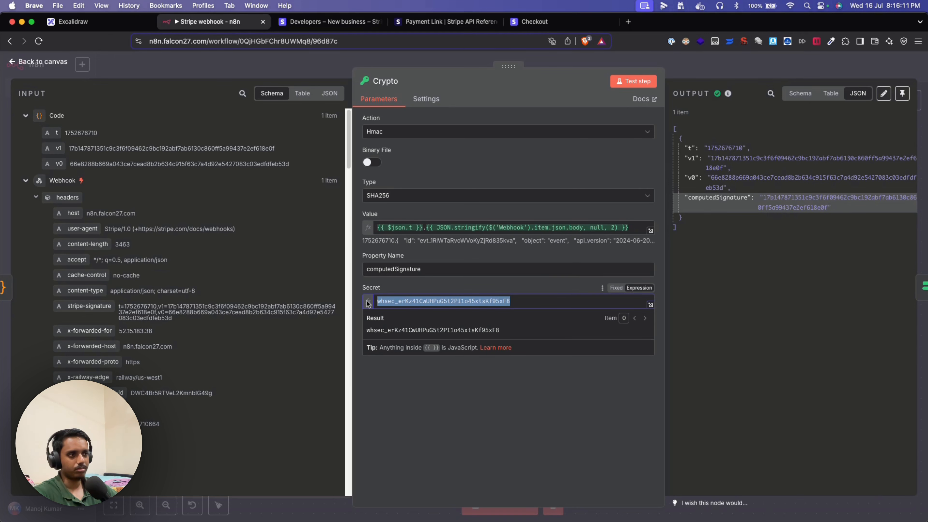
left_click(436, 286)
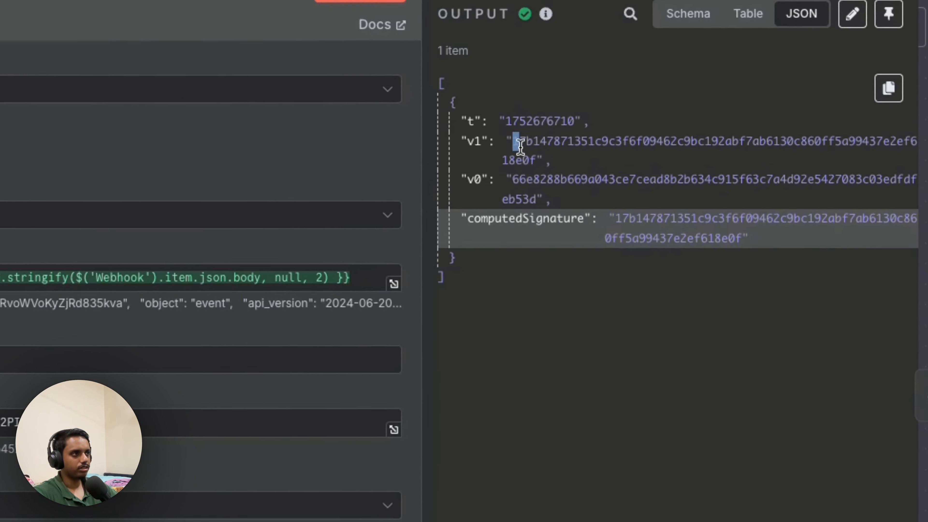
double_click(714, 158)
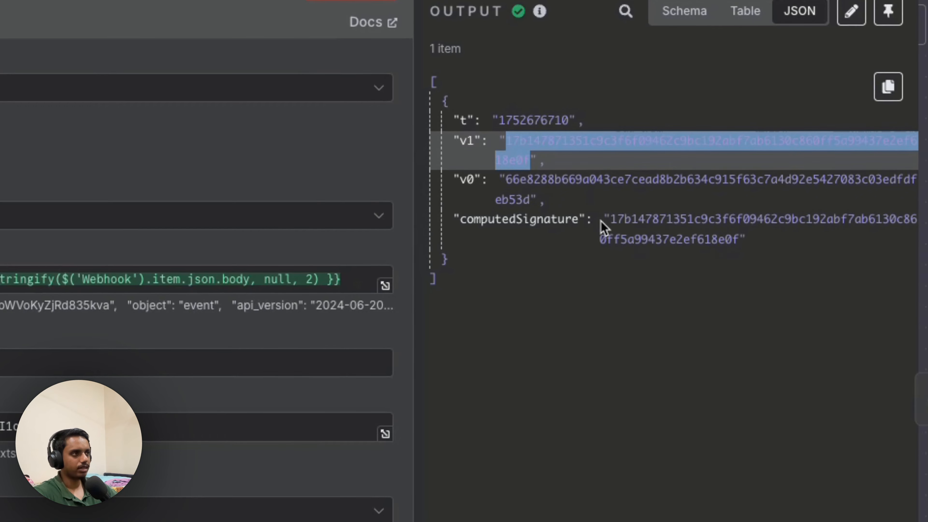
left_click_drag(610, 219, 739, 241)
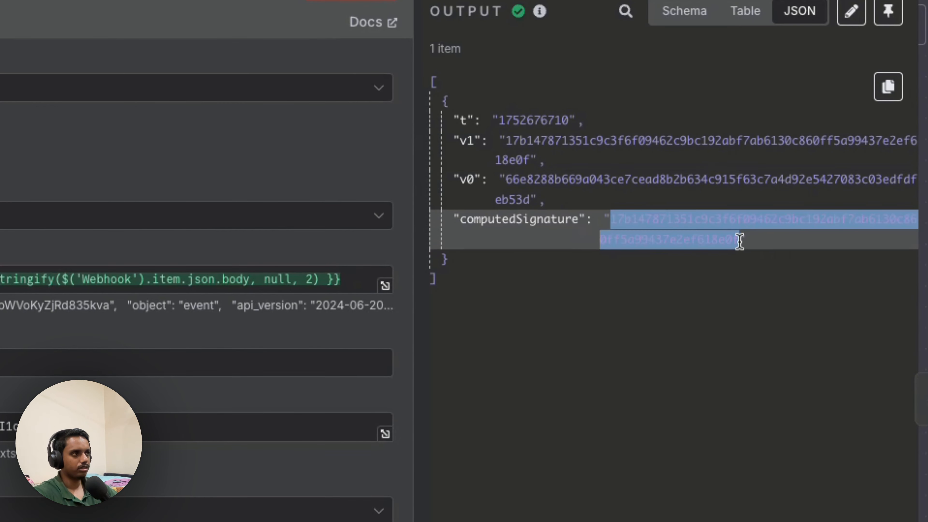
left_click(779, 245)
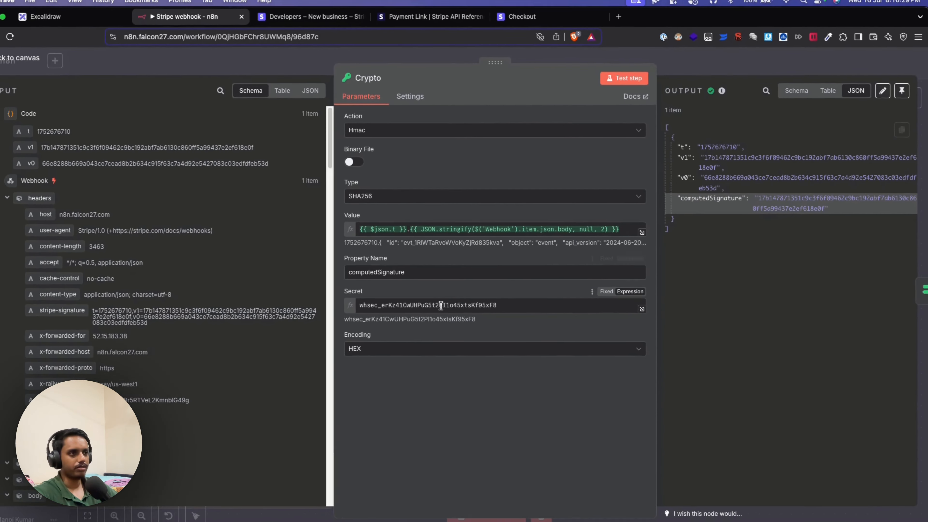
scroll(252, 353, "down", 1)
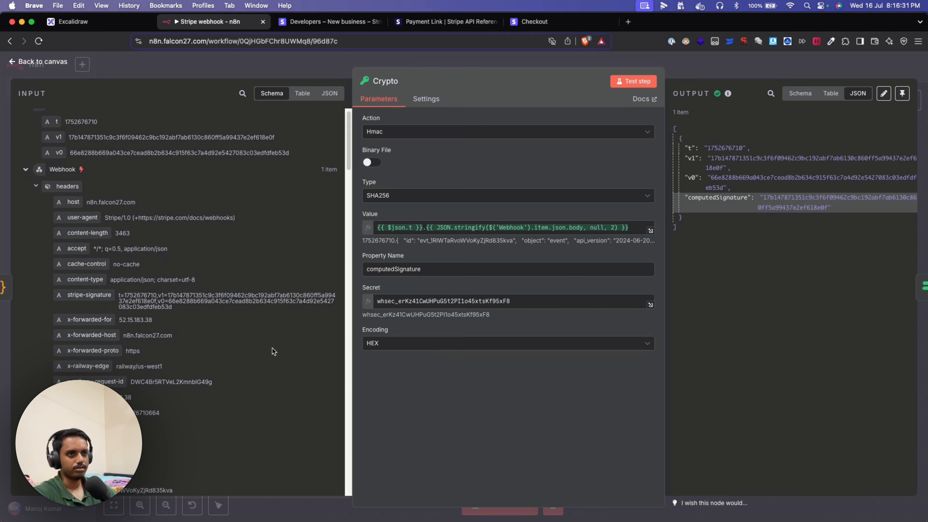
scroll(272, 348, "down", 2)
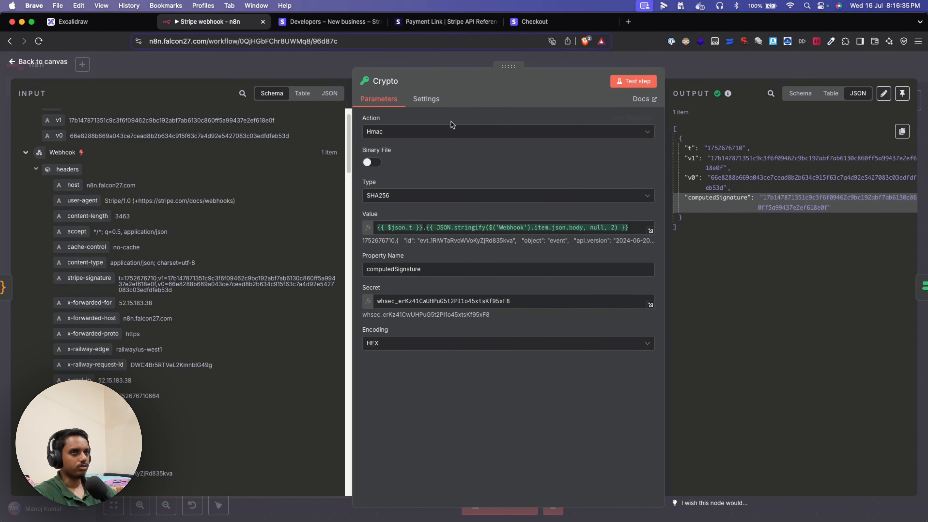
- Open the If node and examine the timestamp condition's $now/1000 and $json.t parts
left_click(43, 61)
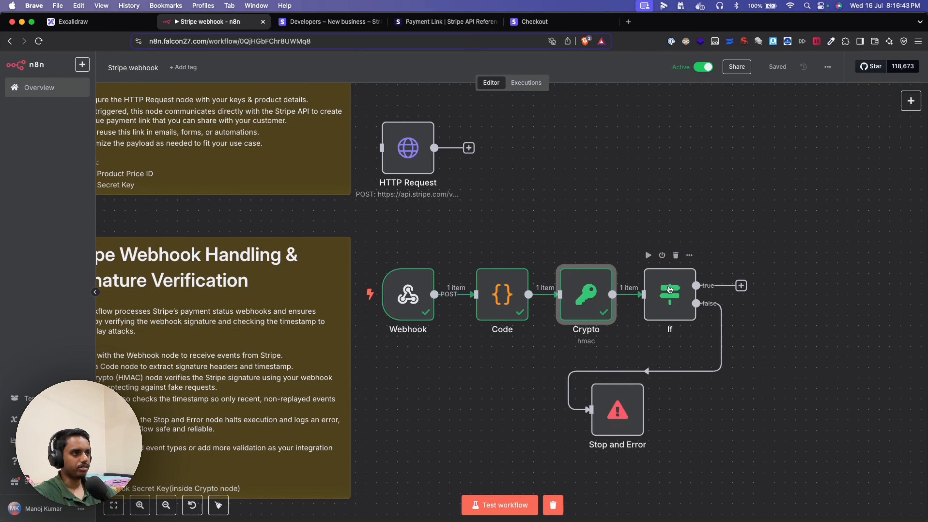
double_click(667, 287)
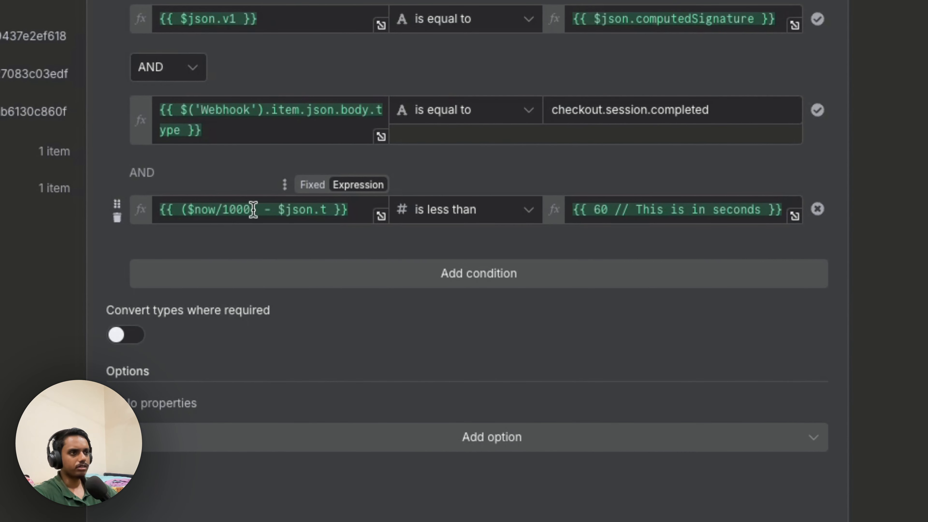
left_click_drag(256, 209, 185, 209)
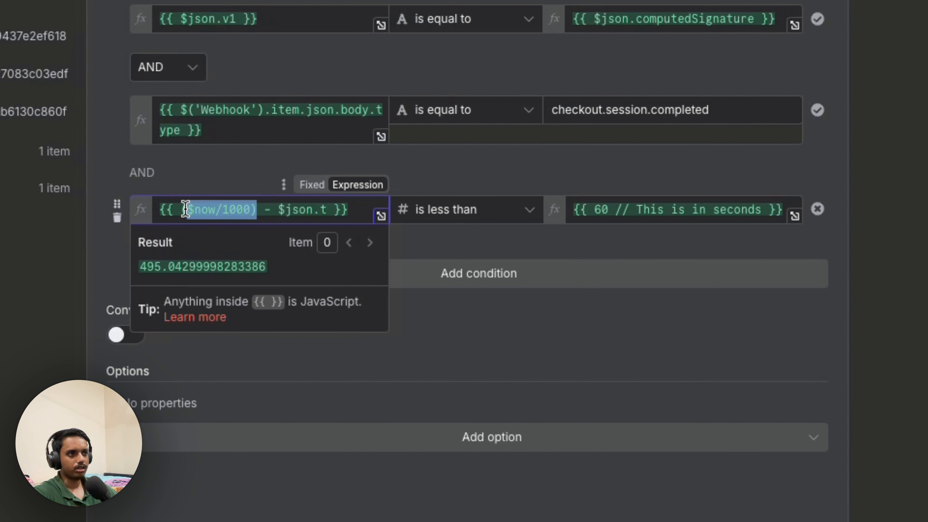
left_click(485, 321)
left_click_drag(325, 209, 278, 209)
left_click(530, 352)
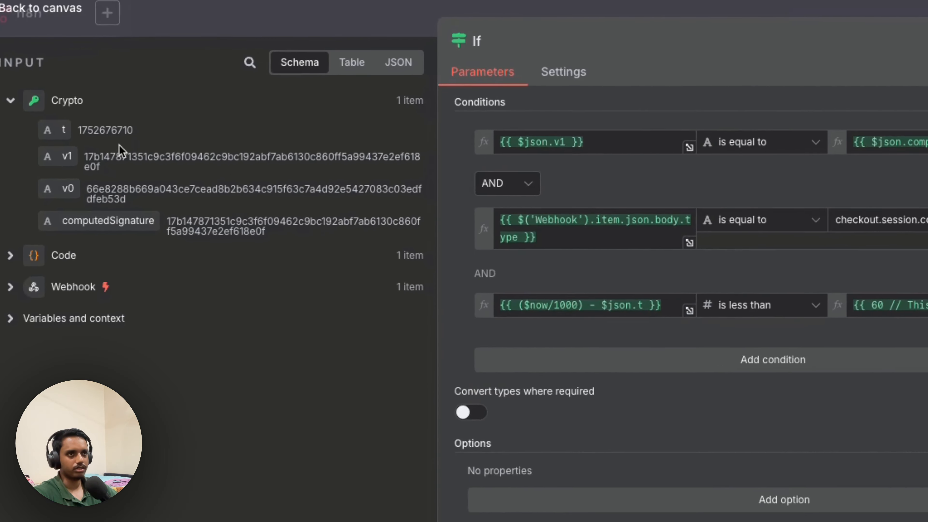
double_click(113, 134)
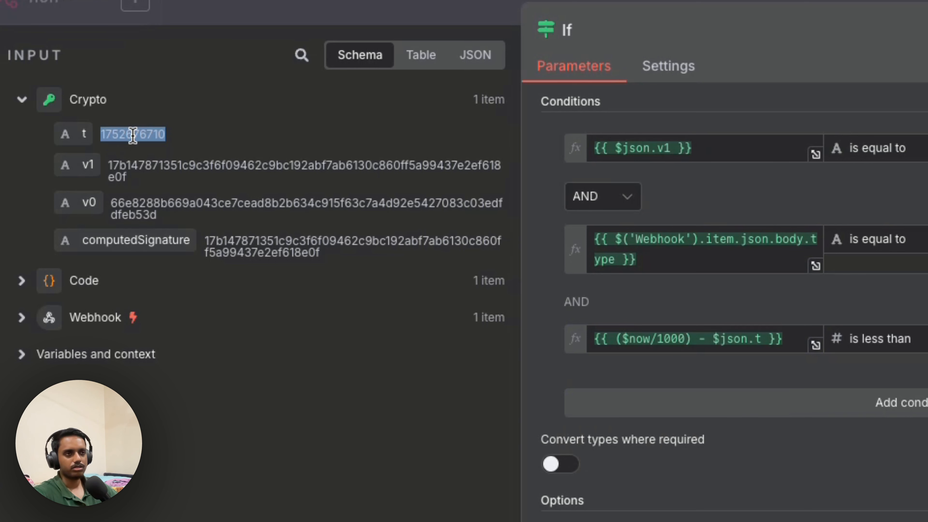
left_click(644, 334)
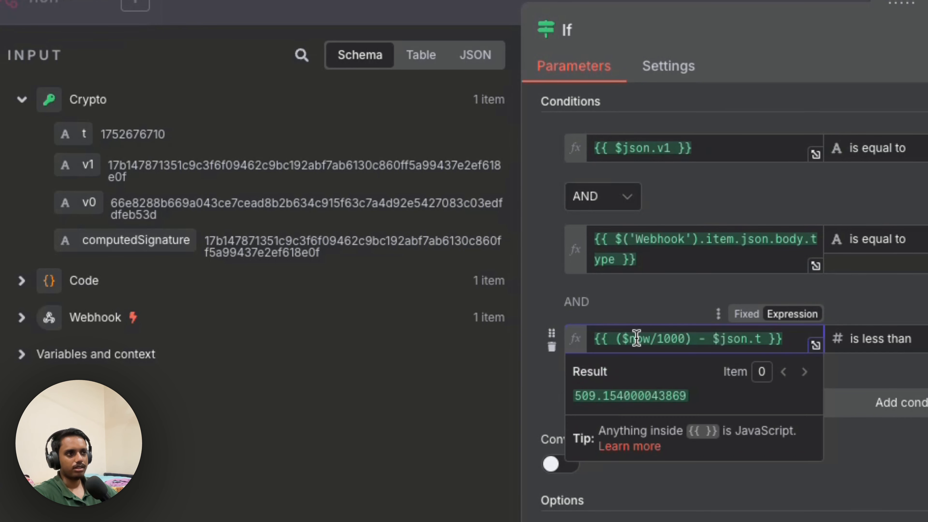
double_click(633, 339)
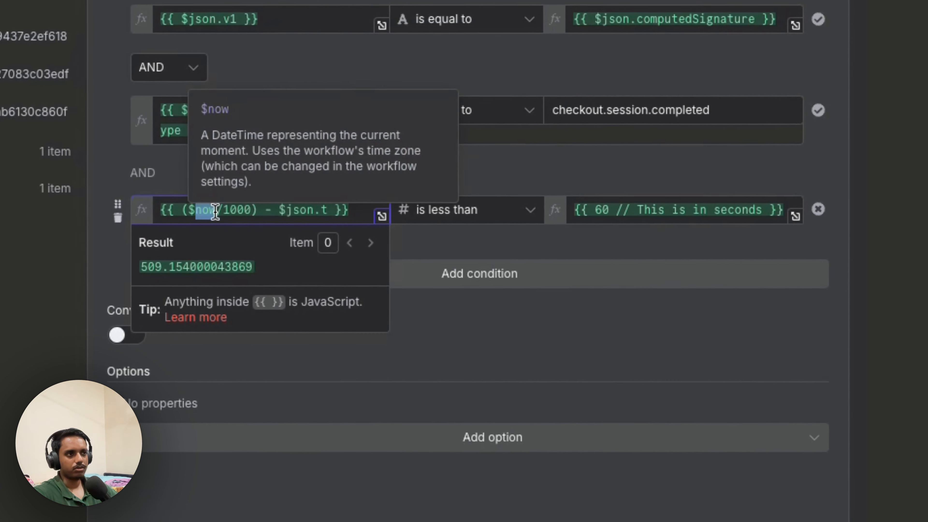
left_click(453, 186)
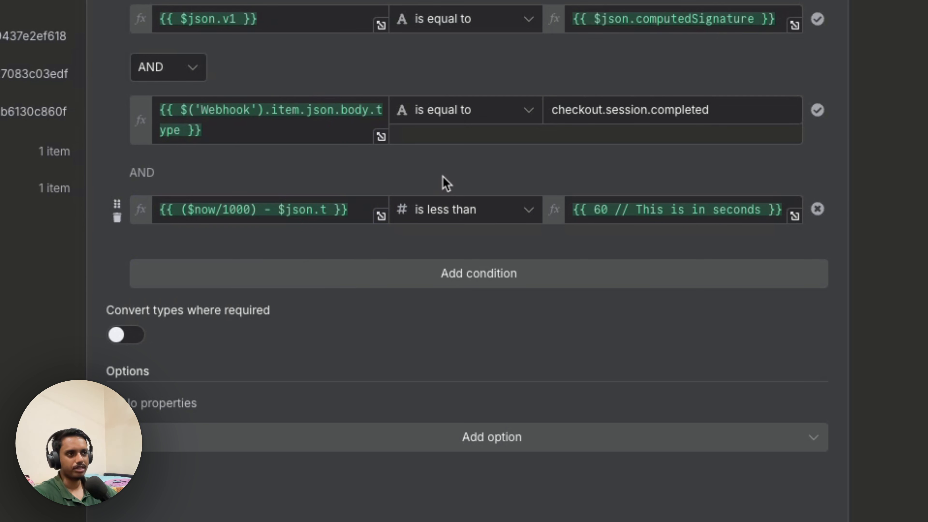
left_click(250, 211)
left_click_drag(250, 211, 221, 212)
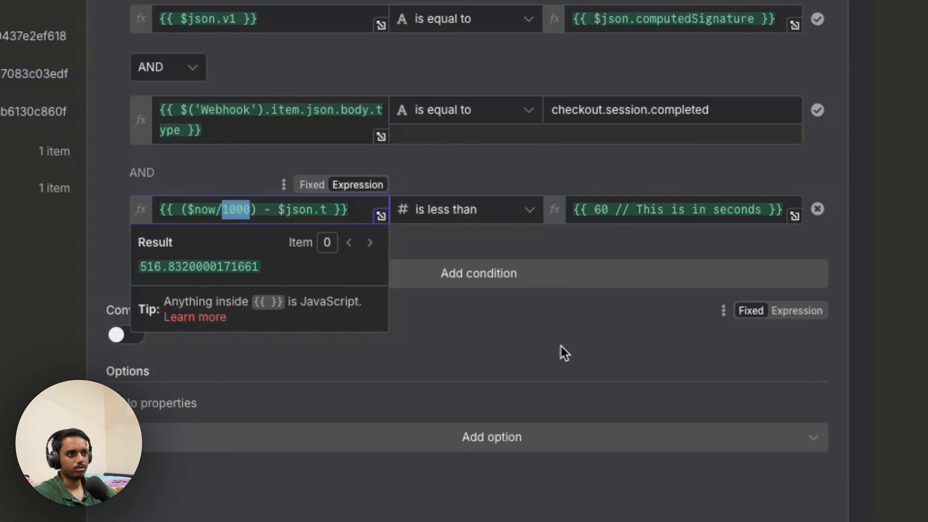
left_click(546, 344)
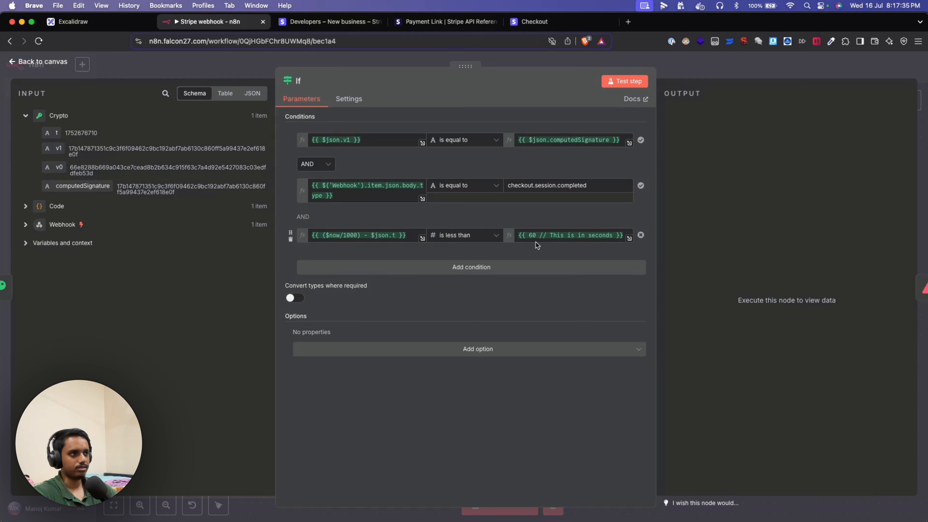
double_click(532, 235)
left_click(525, 213)
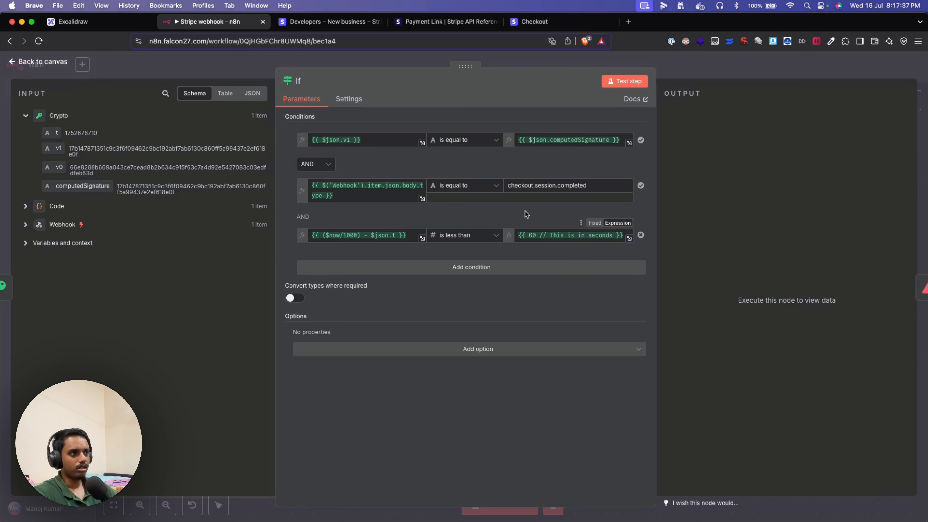
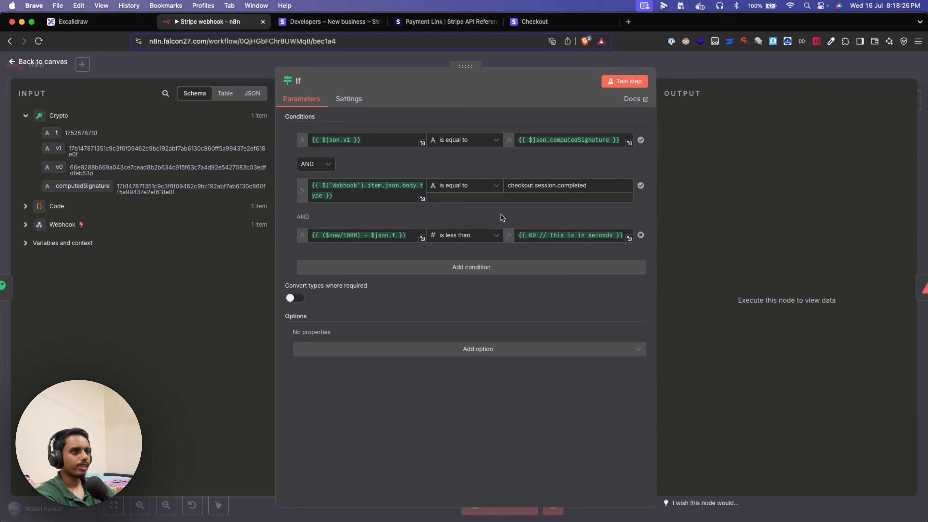
mouse_move(339, 237)
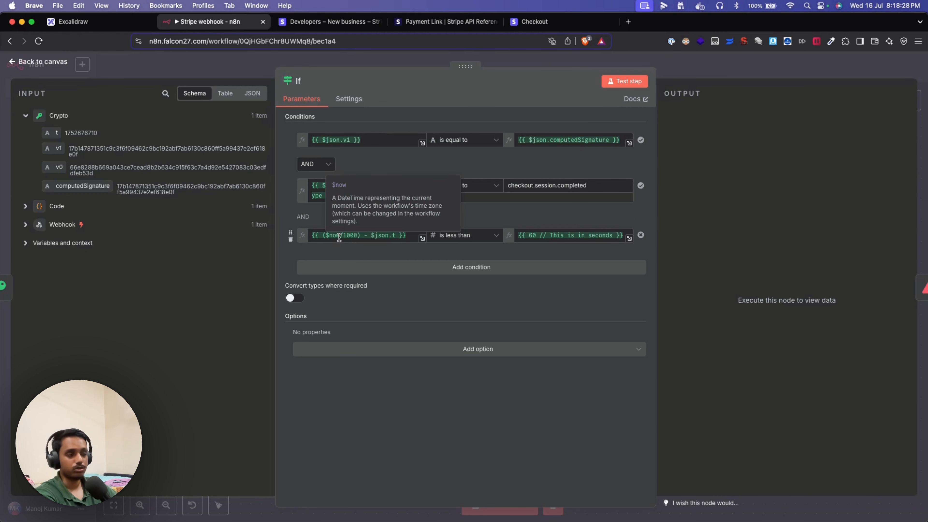
left_click(106, 70)
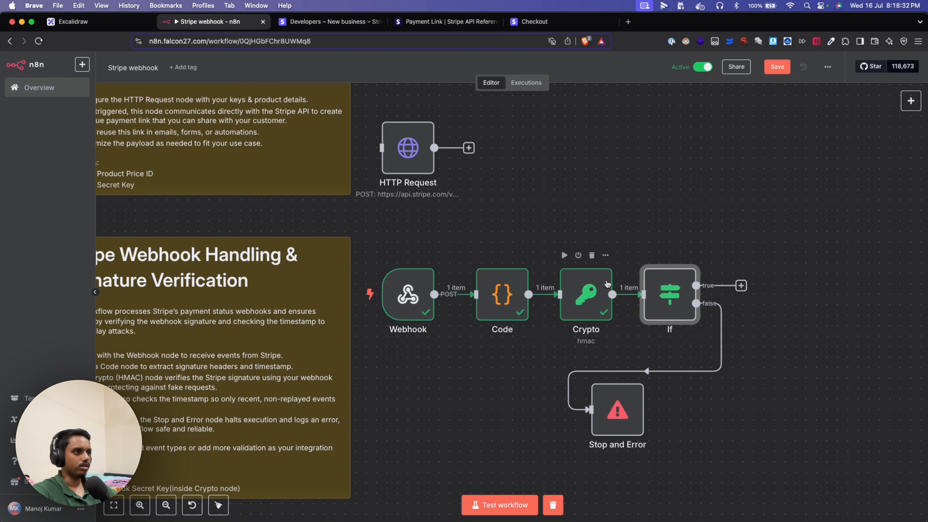
left_click(647, 256)
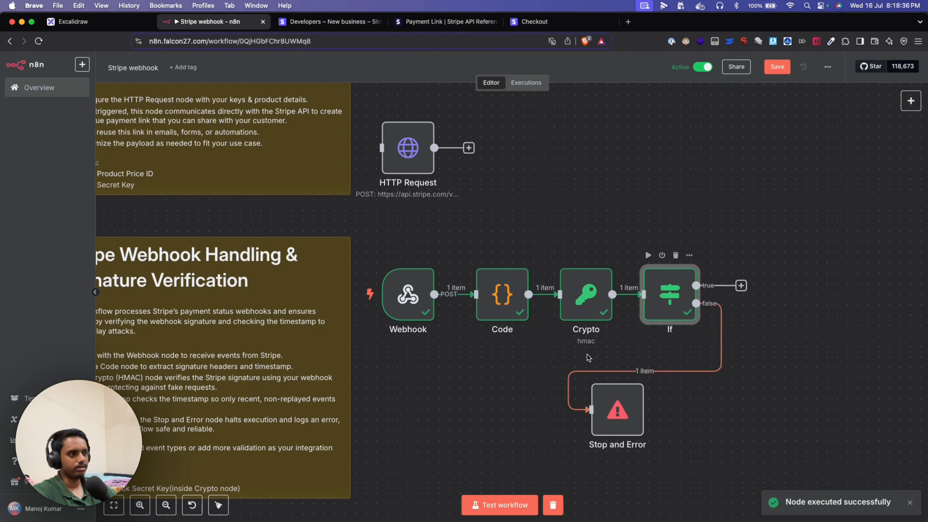
- Inspect the If node's False Branch output, which routes the item to Stop and Error
double_click(669, 296)
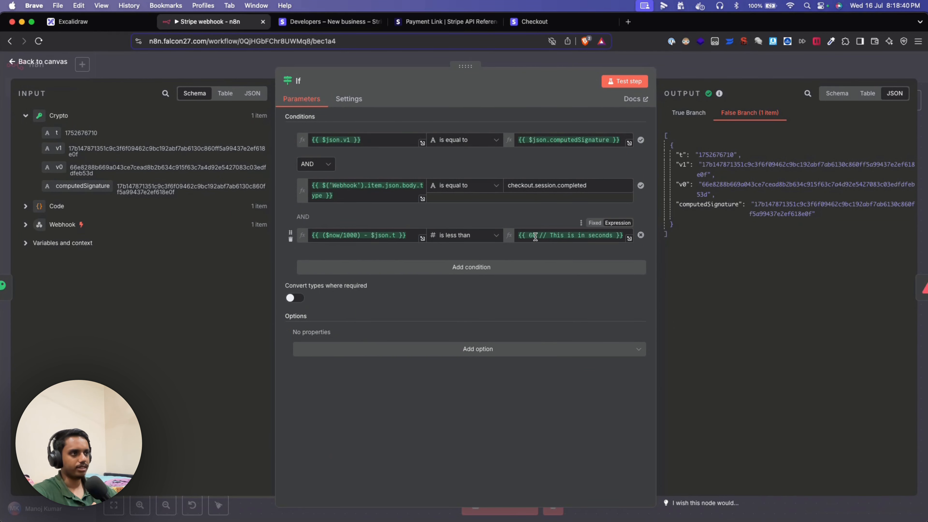
left_click(44, 63)
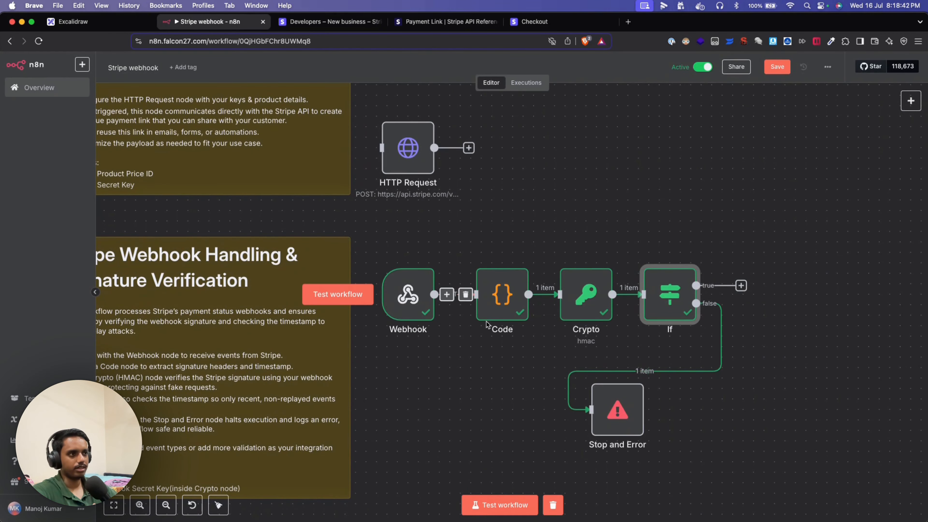
mouse_move(669, 290)
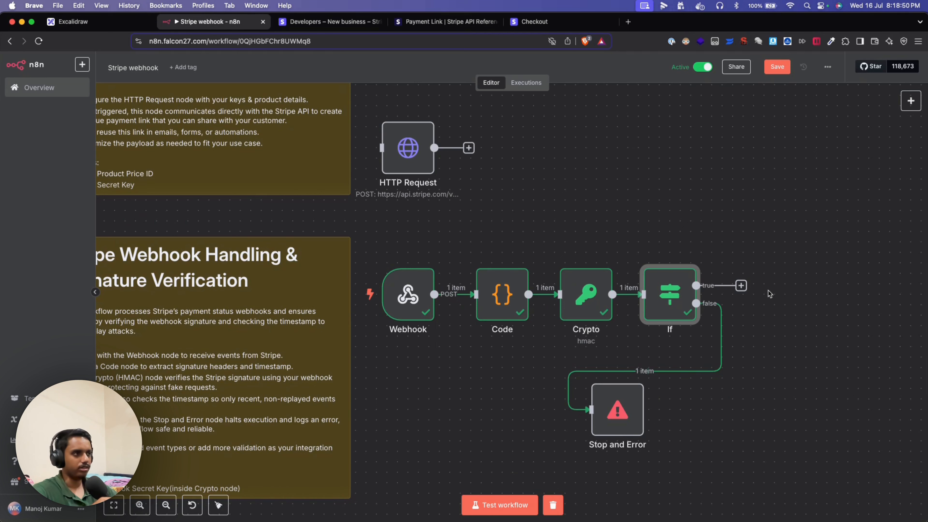
double_click(676, 291)
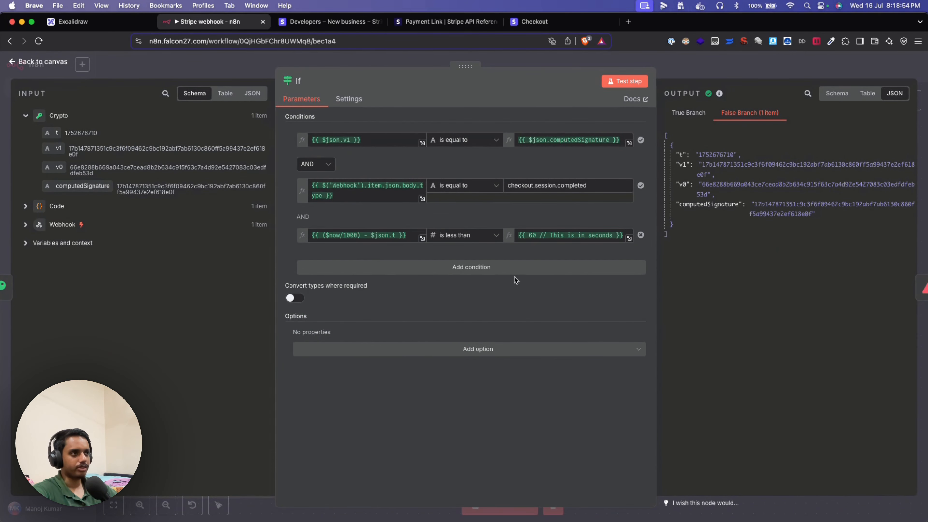
key("Escape")
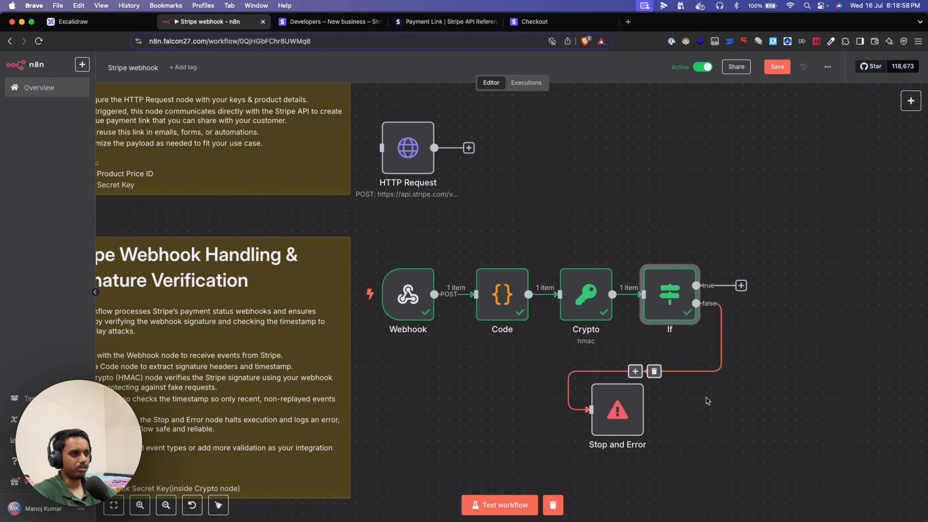
- Deselect the If node and clear the earlier test-run data from the canvas
left_click(789, 383)
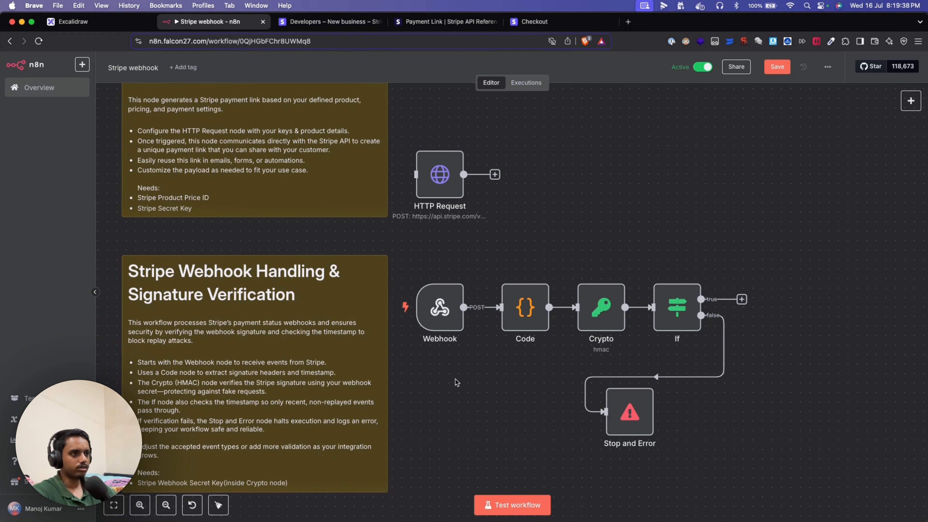
scroll(538, 233, "down", 1)
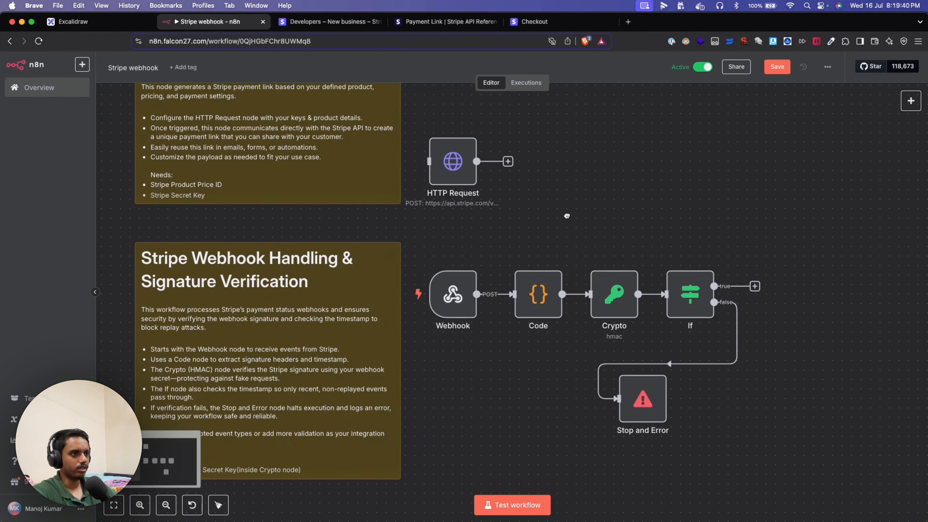
- Copy the Webhook node's Production URL for the 'stripe' path
double_click(454, 296)
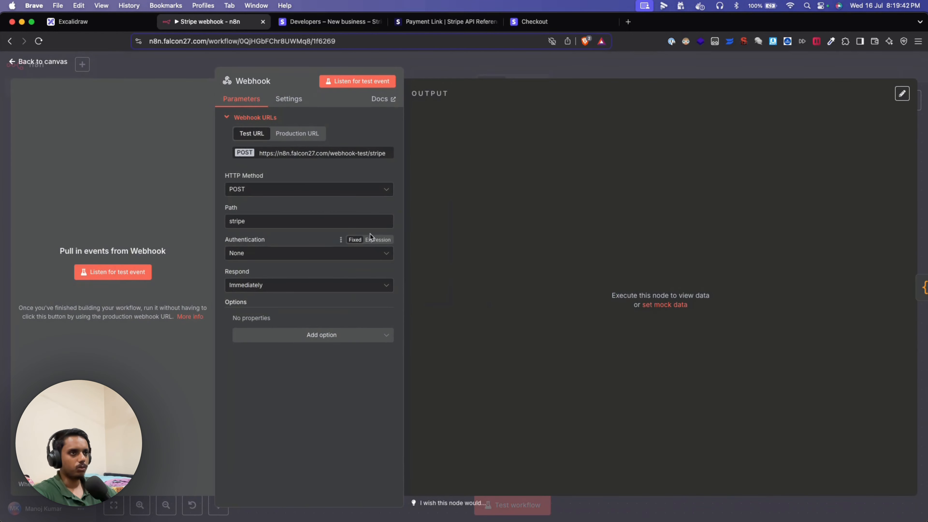
left_click(309, 137)
left_click(306, 153)
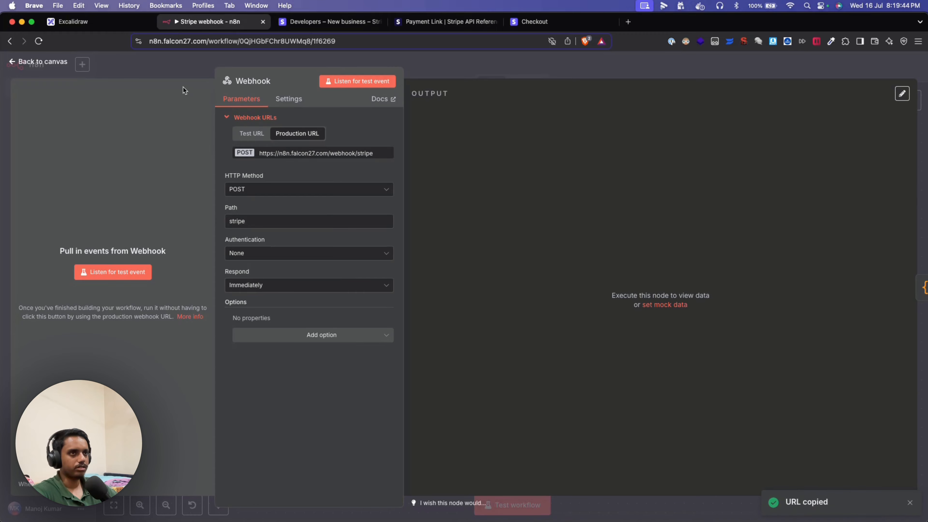
key("Escape")
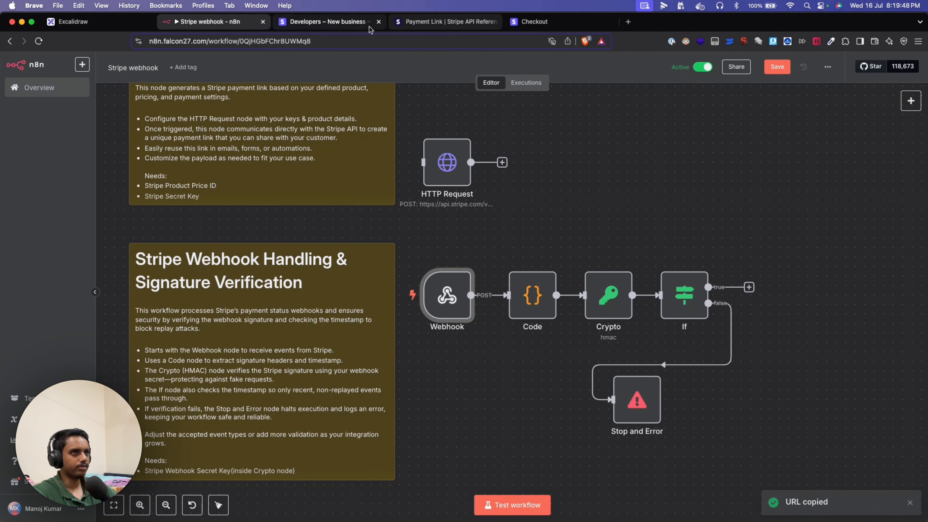
left_click(351, 23)
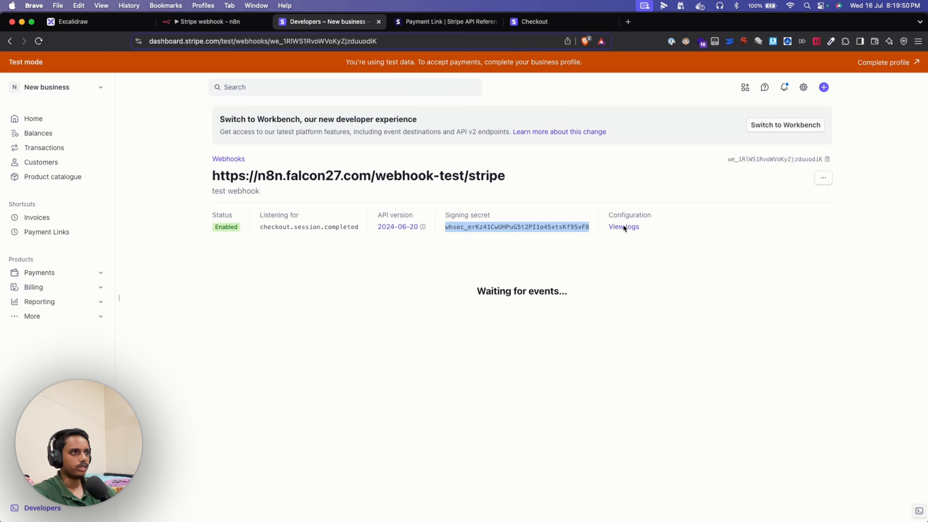
left_click(823, 178)
left_click(779, 201)
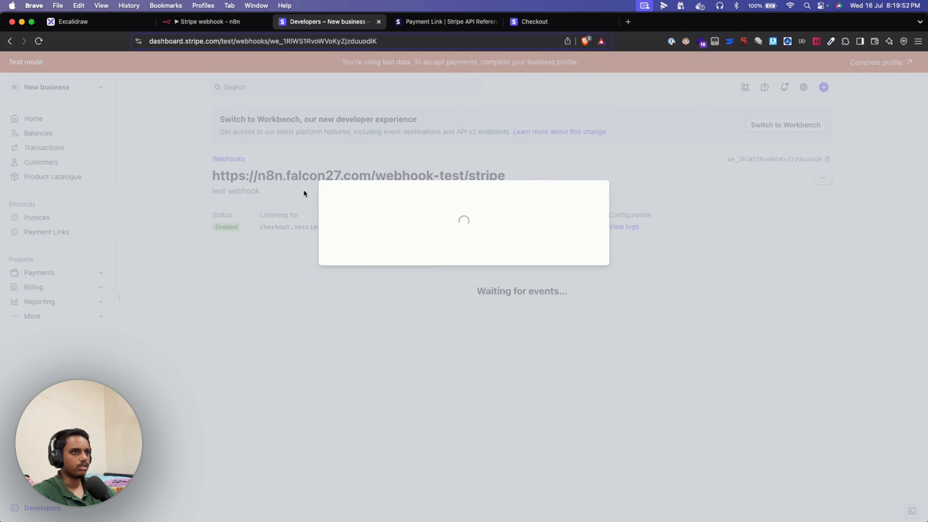
triple_click(399, 129)
key("super+v")
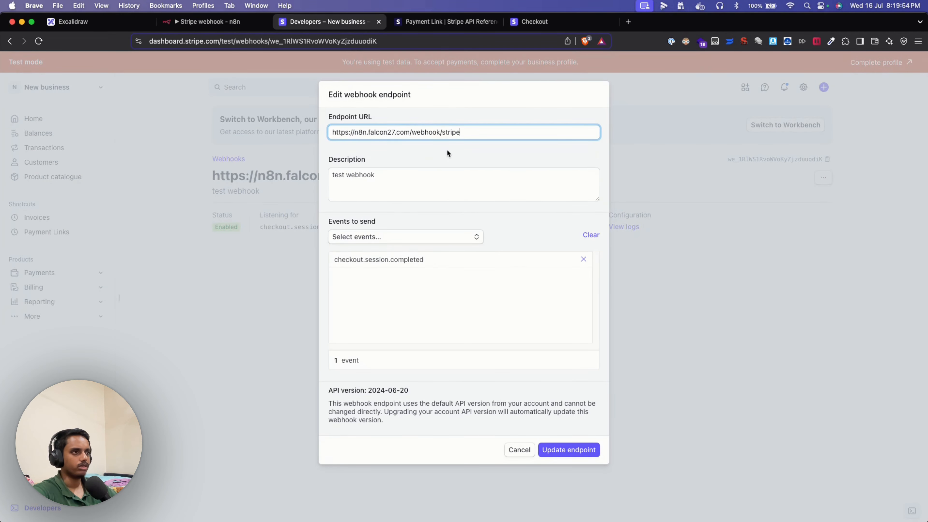
left_click(575, 454)
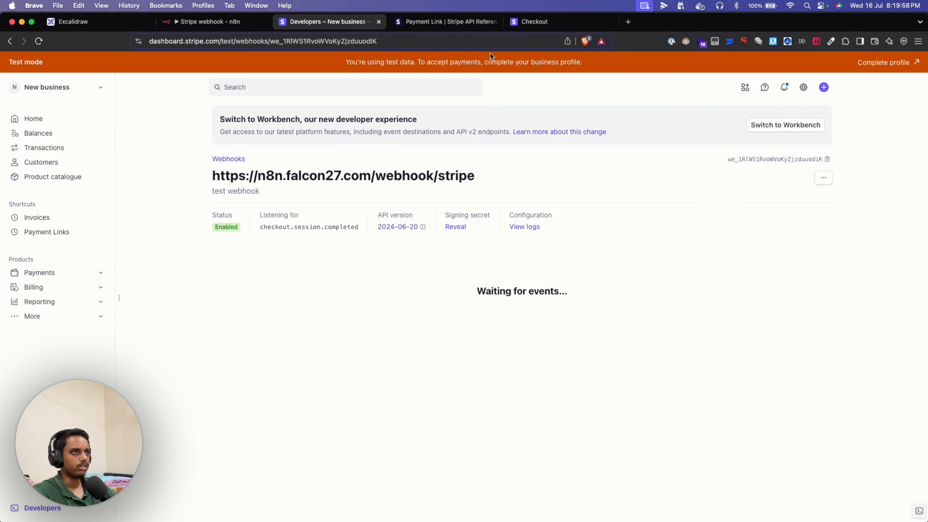
left_click(613, 21)
- Execute the HTTP Request node to generate a new Stripe payment link
left_click(233, 21)
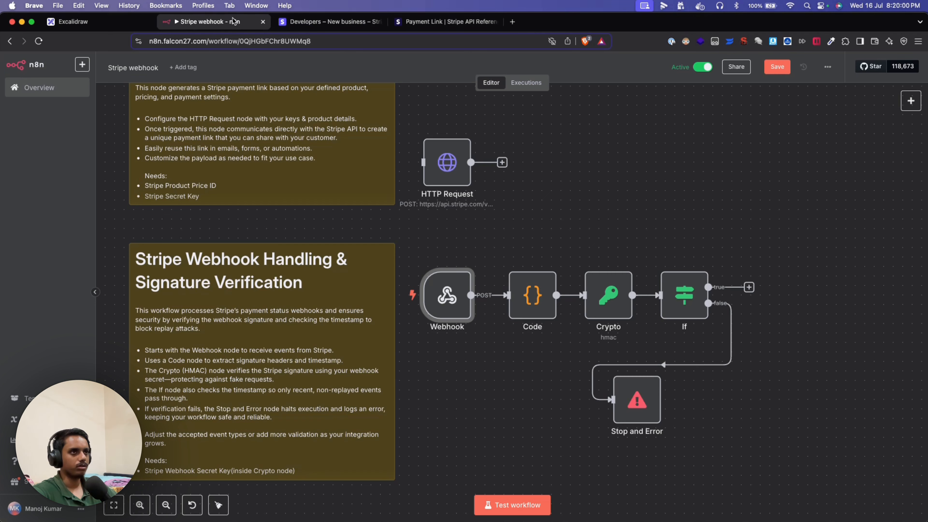
scroll(542, 201, "up", 1)
double_click(451, 177)
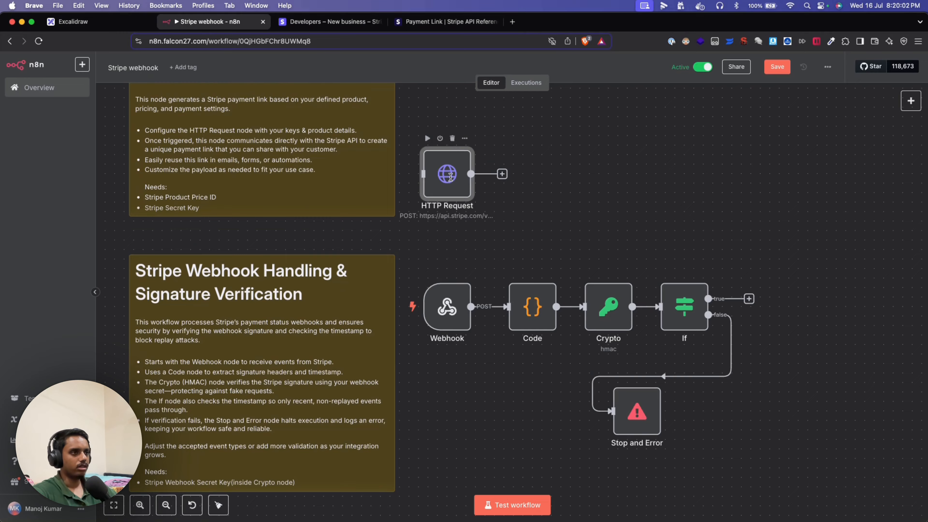
scroll(482, 379, "down", 8)
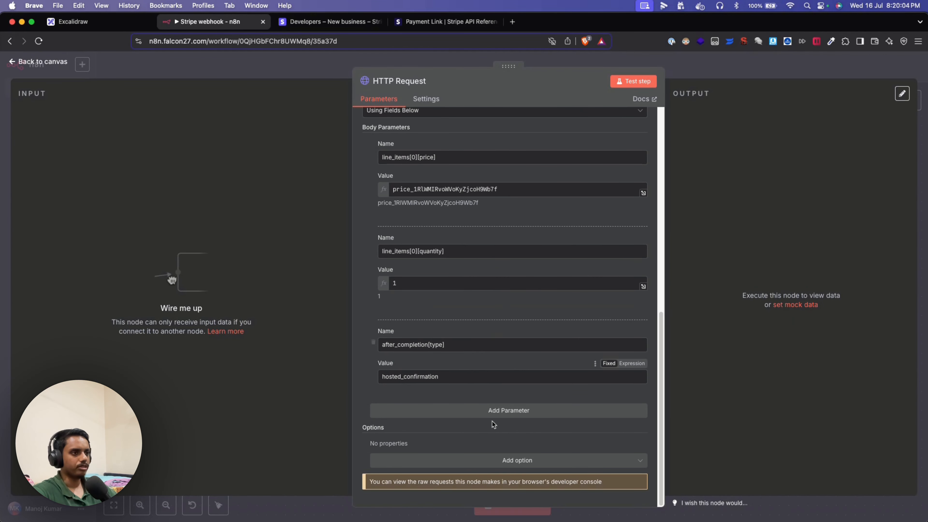
scroll(538, 304, "up", 10)
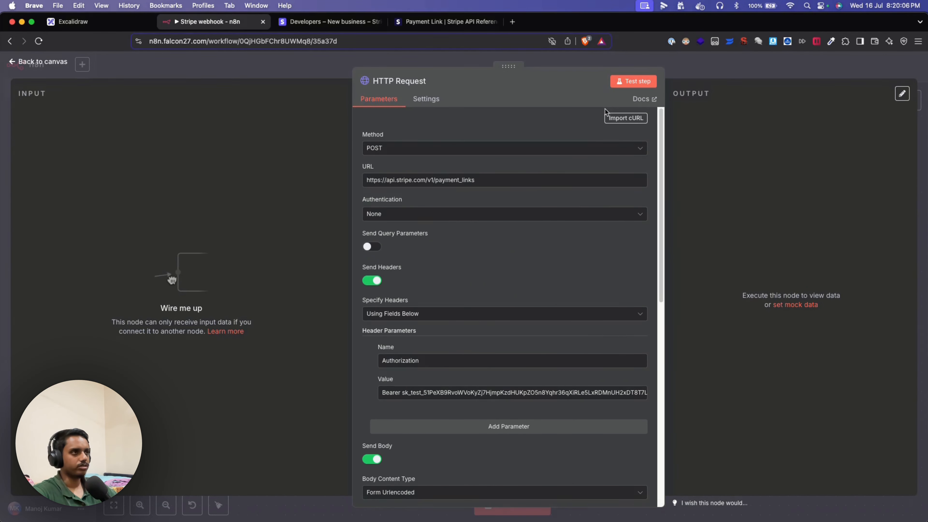
left_click(625, 82)
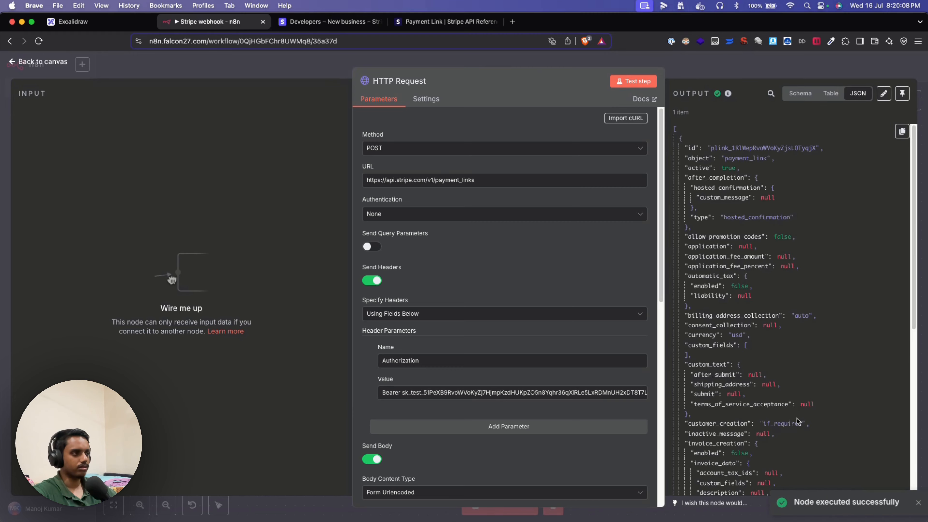
scroll(798, 422, "down", 10)
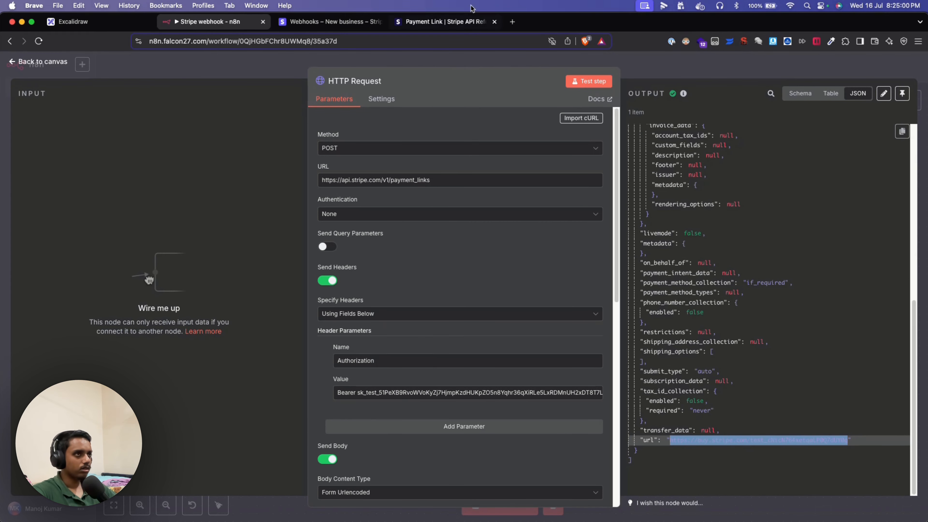
- Load the payment link's Video demo checkout page in a new browser tab
key("super+t")
key("super+v")
key("Return")
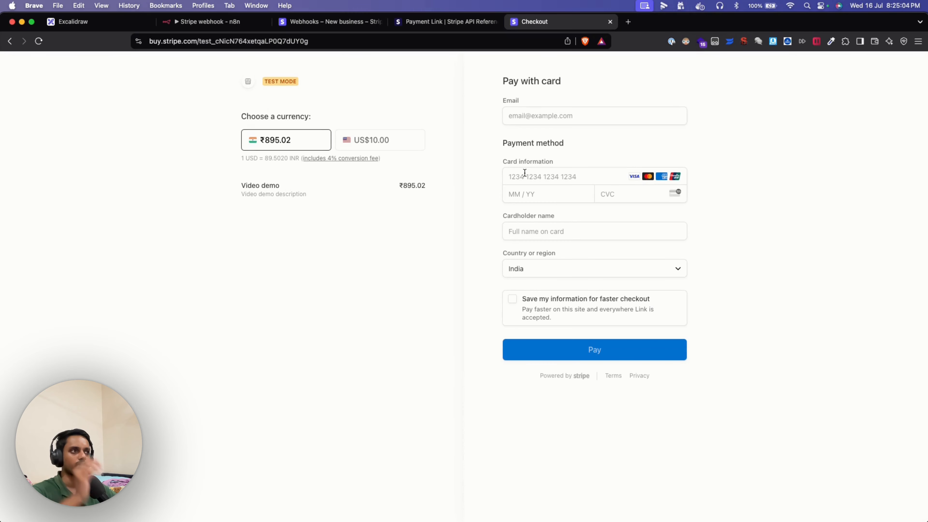
left_click(520, 146)
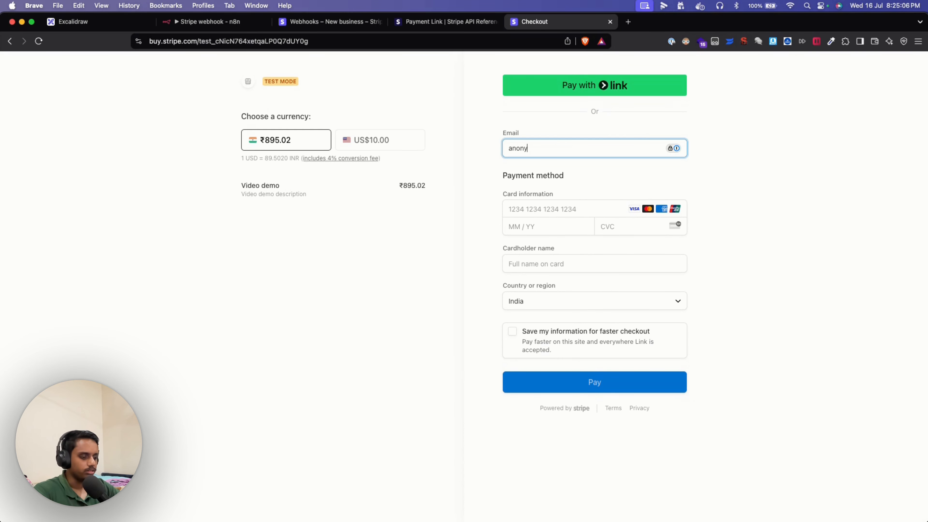
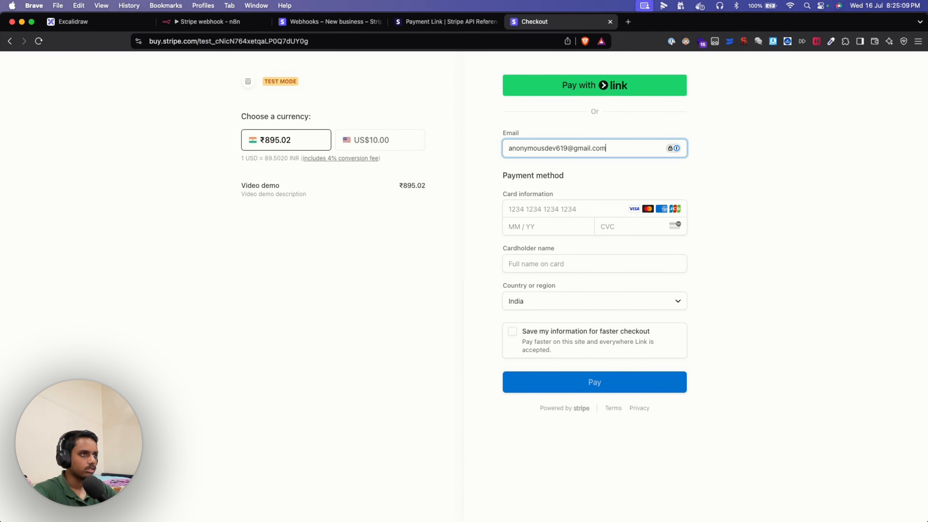
key("Tab")
type("42")
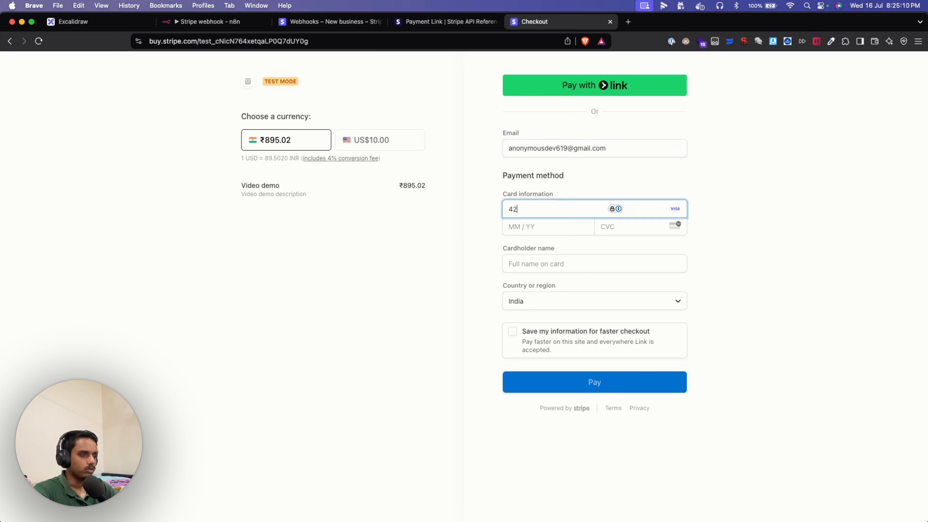
type("42 4242 4242 4242 ")
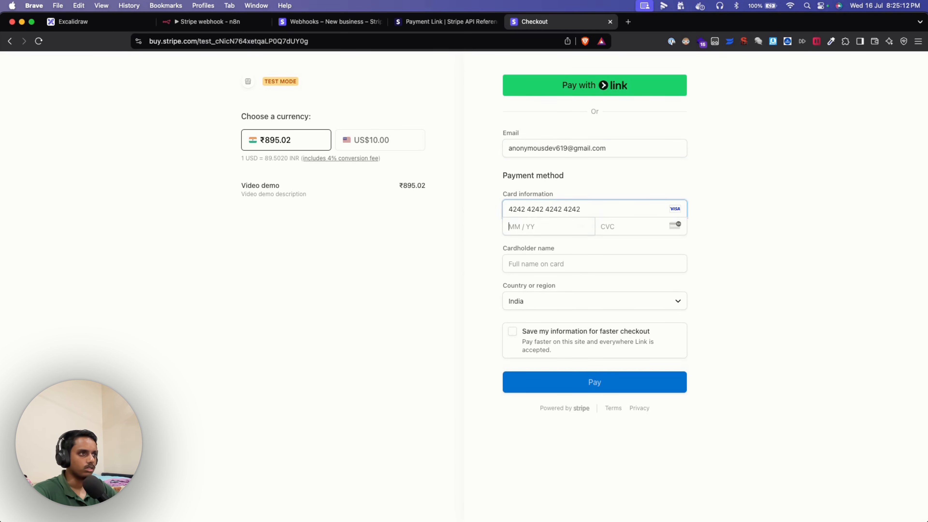
type("12 / 25 ")
type("123")
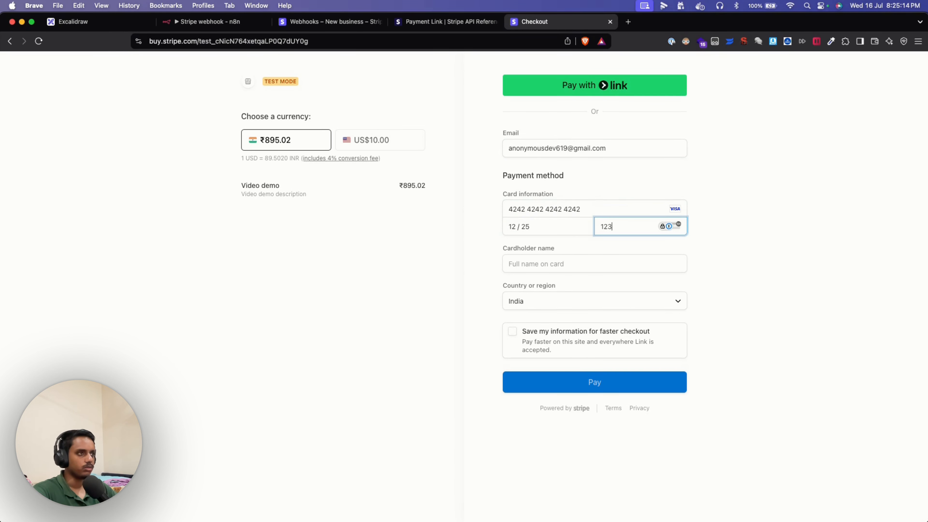
left_click(526, 264)
type("Manoj")
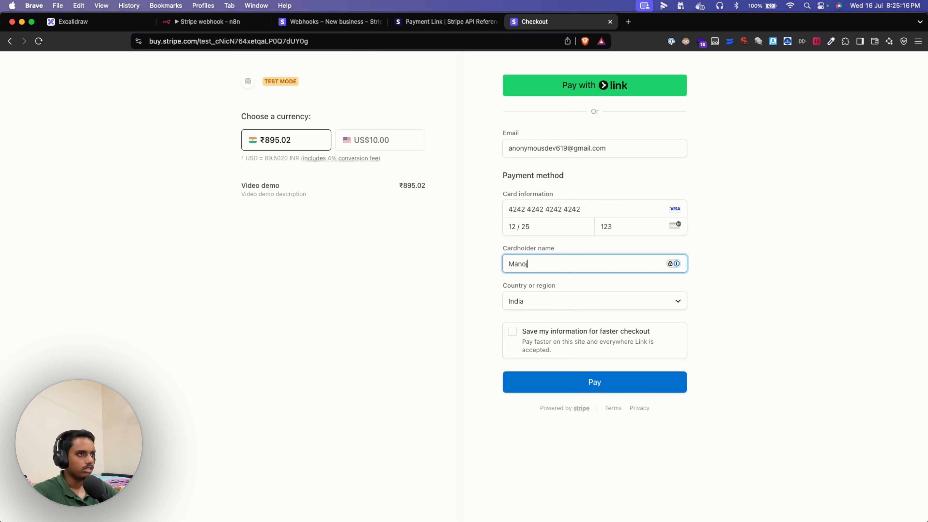
key("Return")
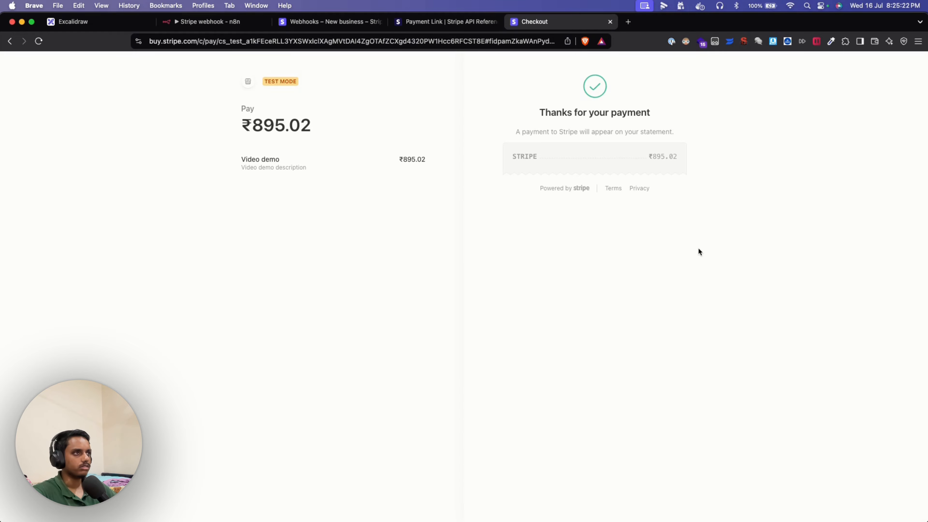
left_click(247, 23)
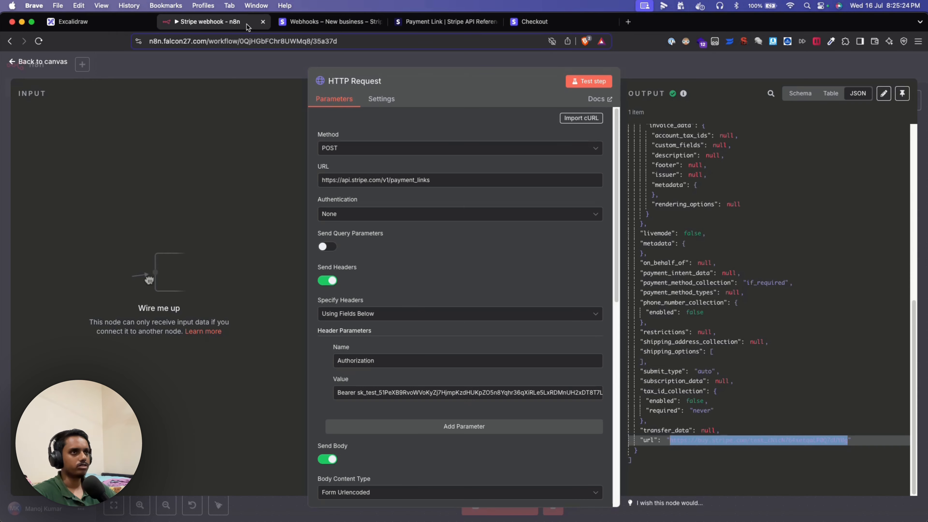
key("Escape")
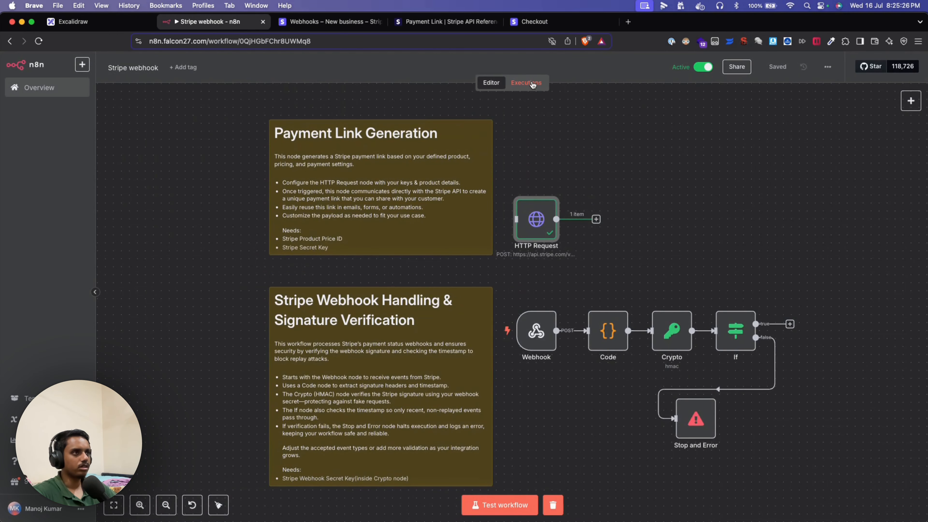
- Open the 20:25:20 execution and inspect the If node's true-branch output and the Webhook's event data
left_click(526, 82)
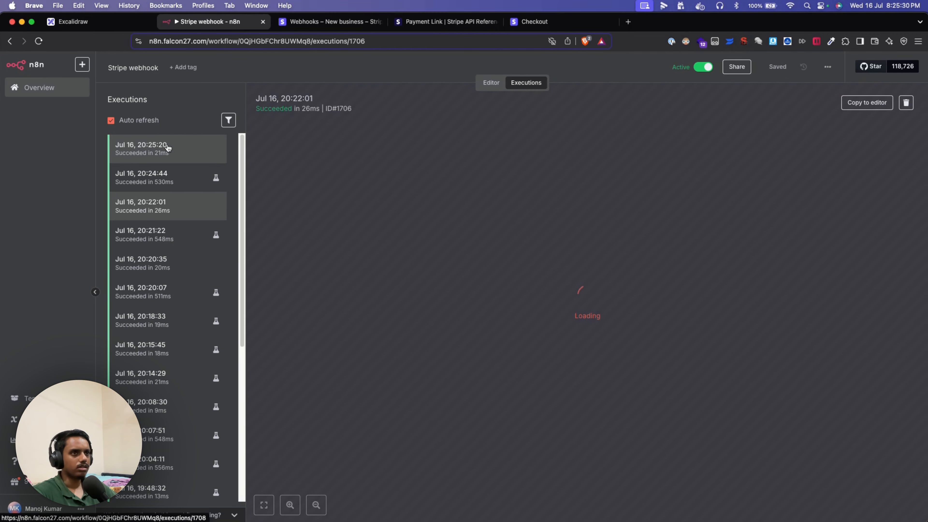
left_click(168, 147)
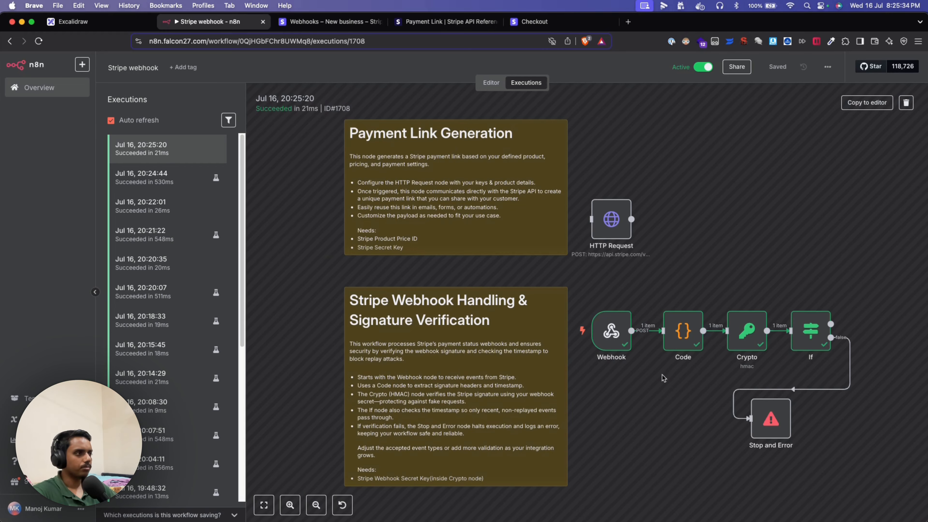
scroll(663, 378, "right", 5)
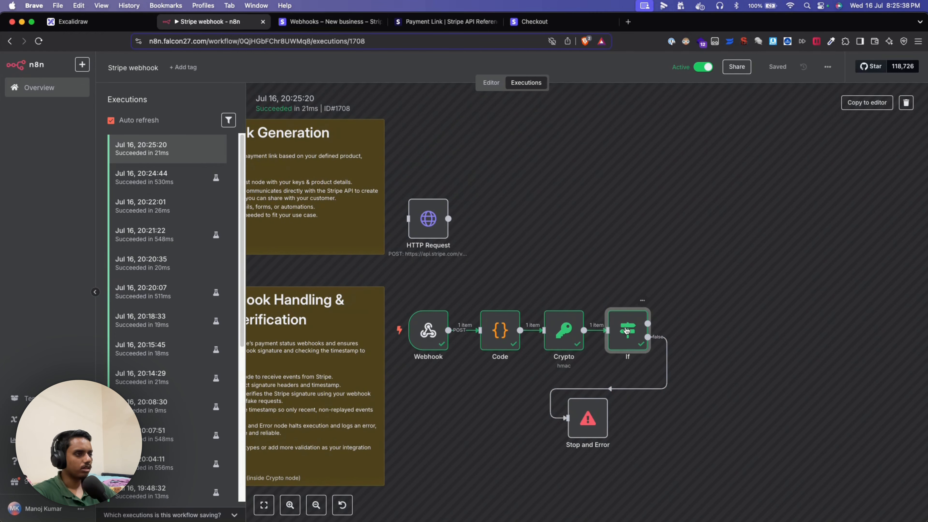
double_click(626, 330)
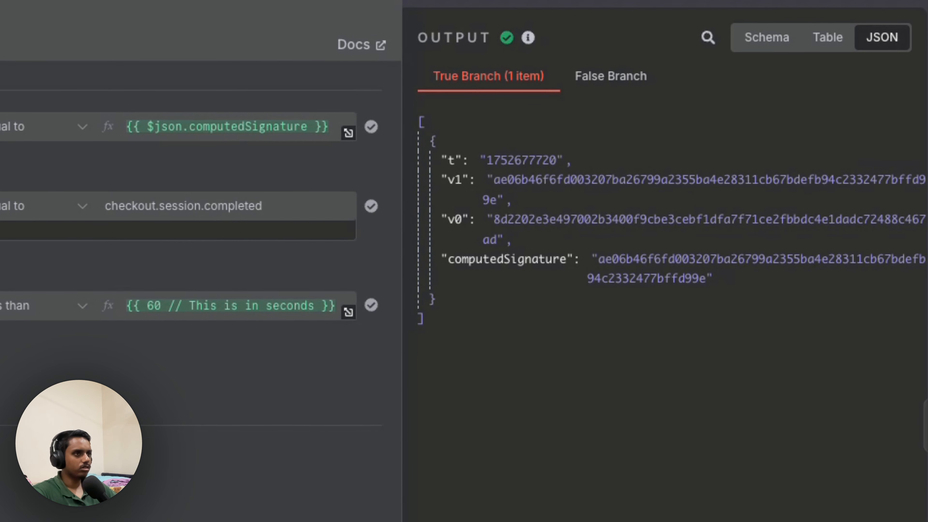
key("Escape")
double_click(428, 331)
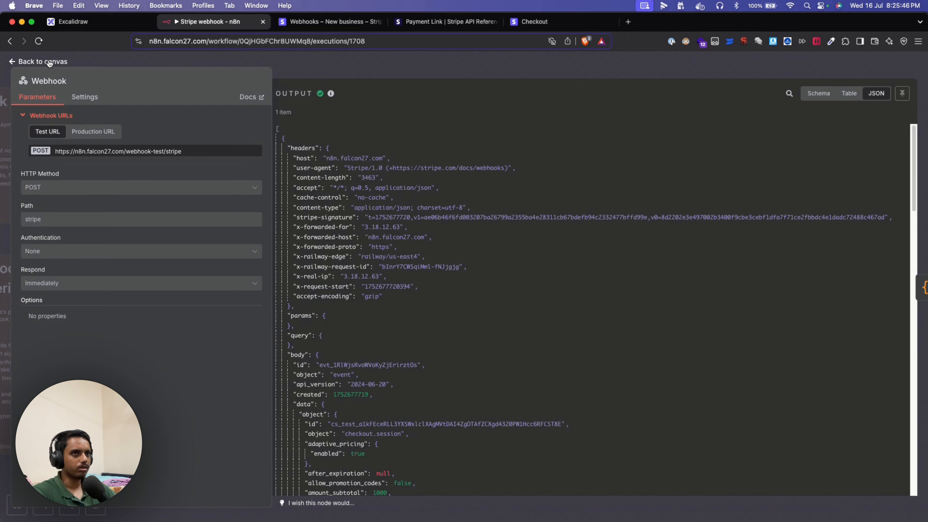
left_click(50, 62)
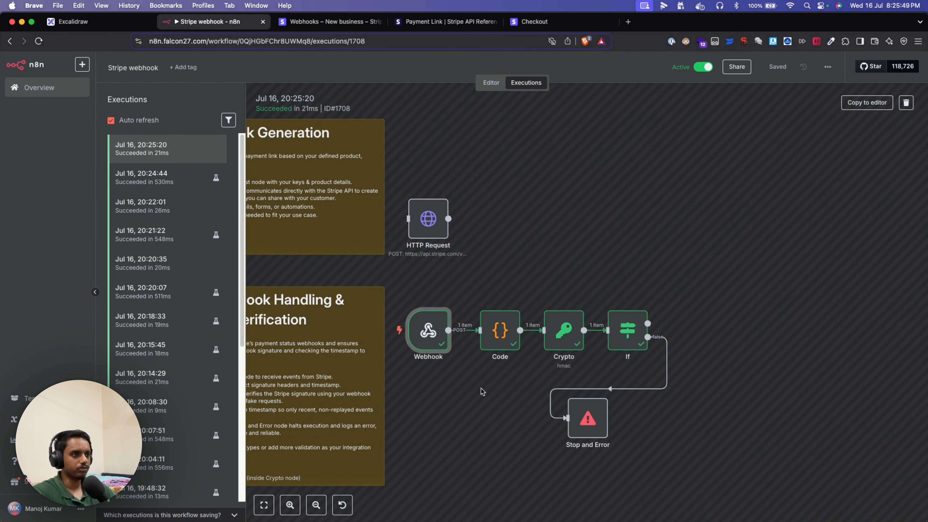
double_click(497, 338)
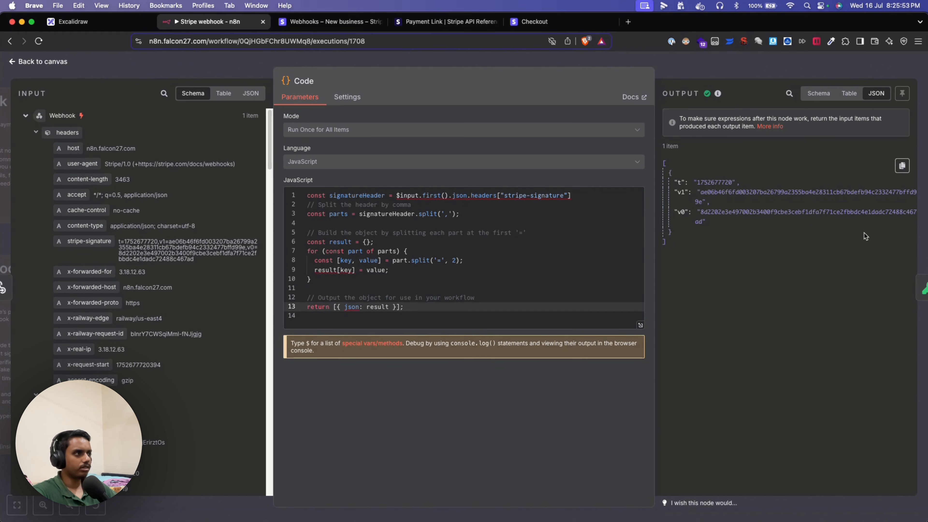
left_click(915, 288)
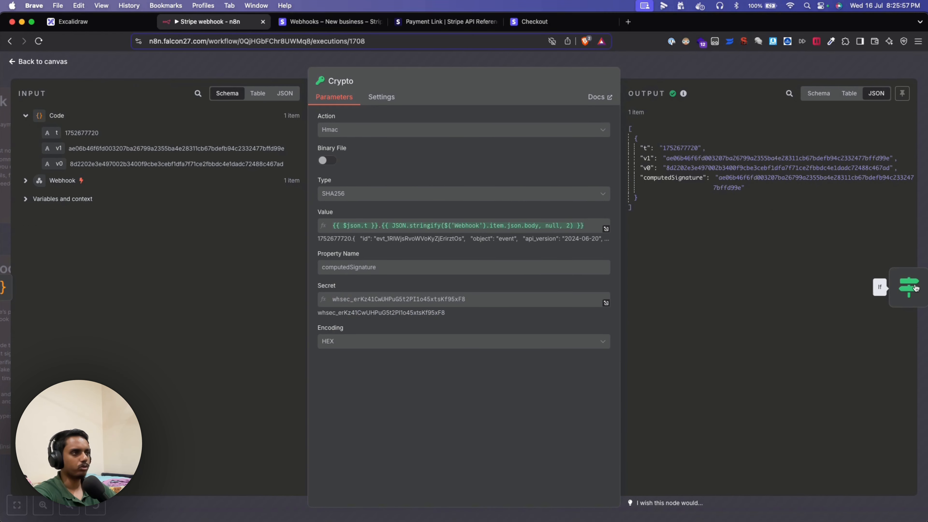
left_click_drag(716, 179, 742, 188)
left_click(760, 211)
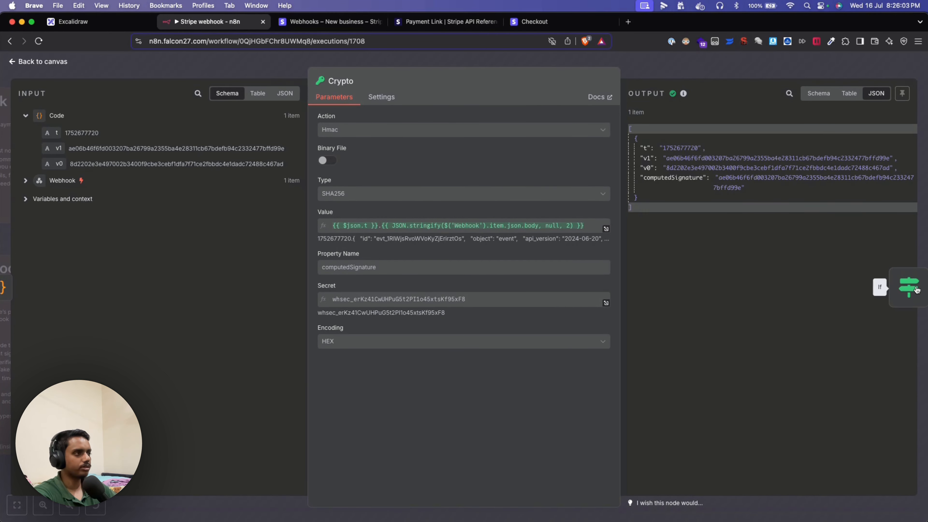
left_click(908, 288)
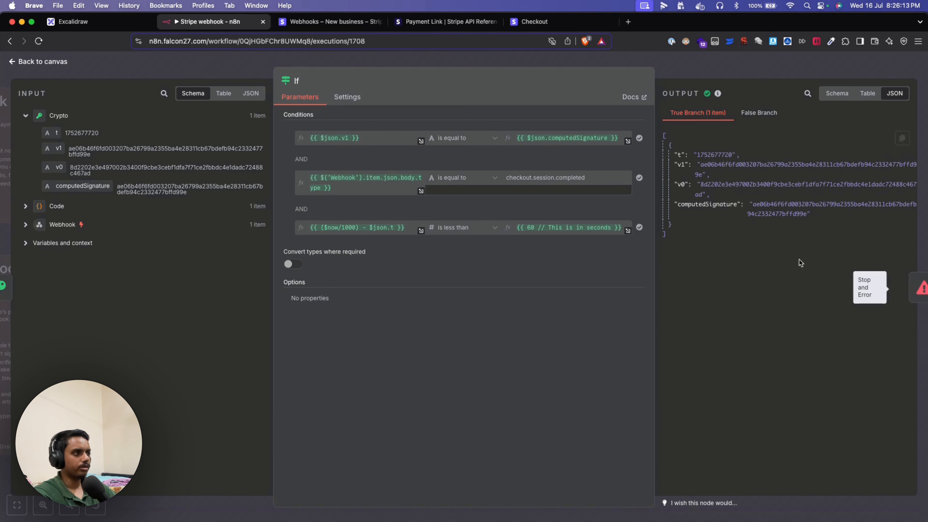
left_click(43, 61)
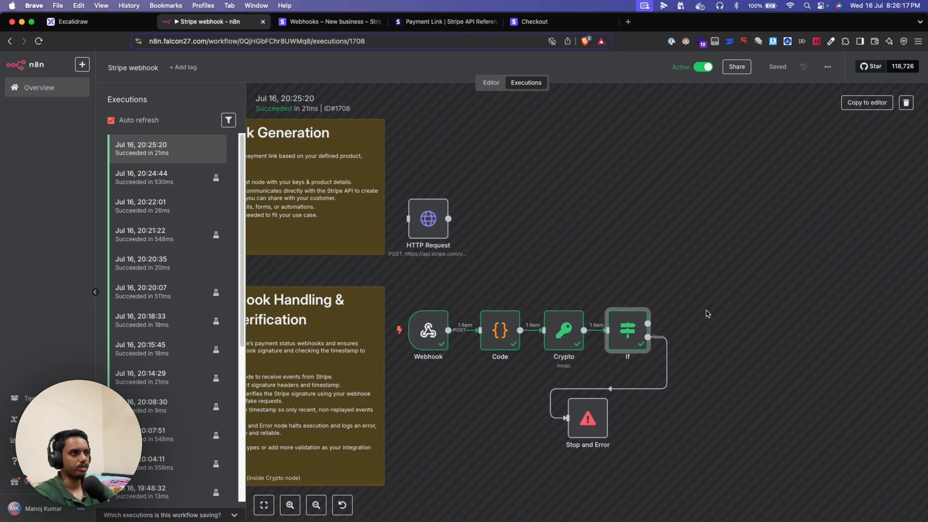
double_click(635, 327)
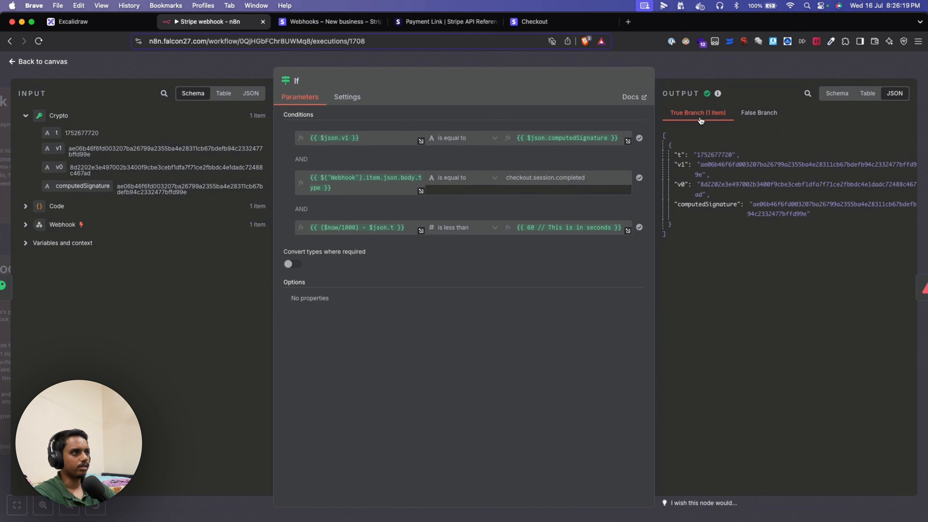
left_click(35, 63)
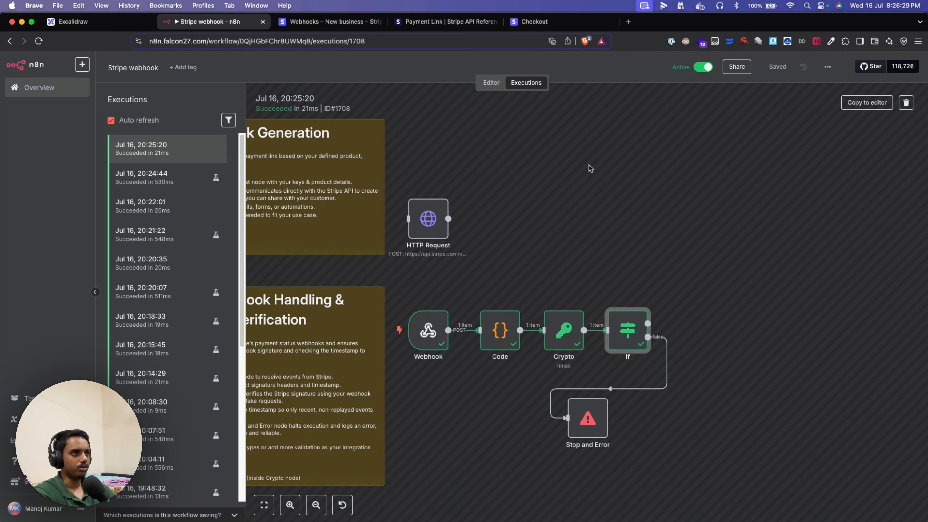
- Return to the workflow editor and delete the previous test run's execution data
left_click(496, 87)
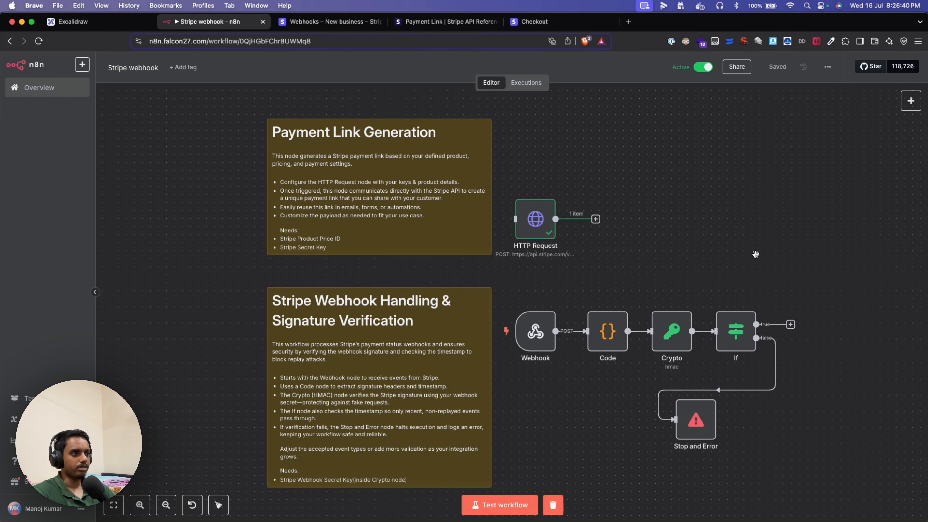
scroll(752, 254, "down", 2)
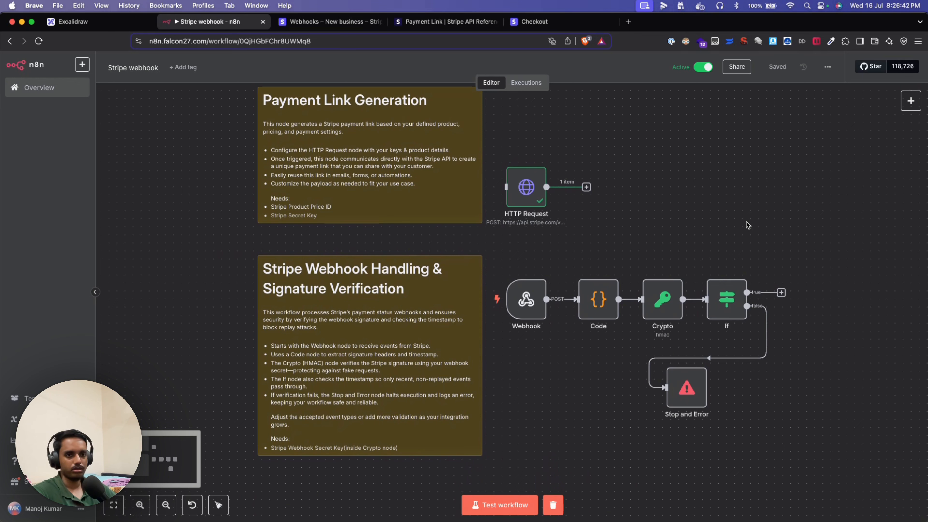
scroll(664, 252, "down", 1)
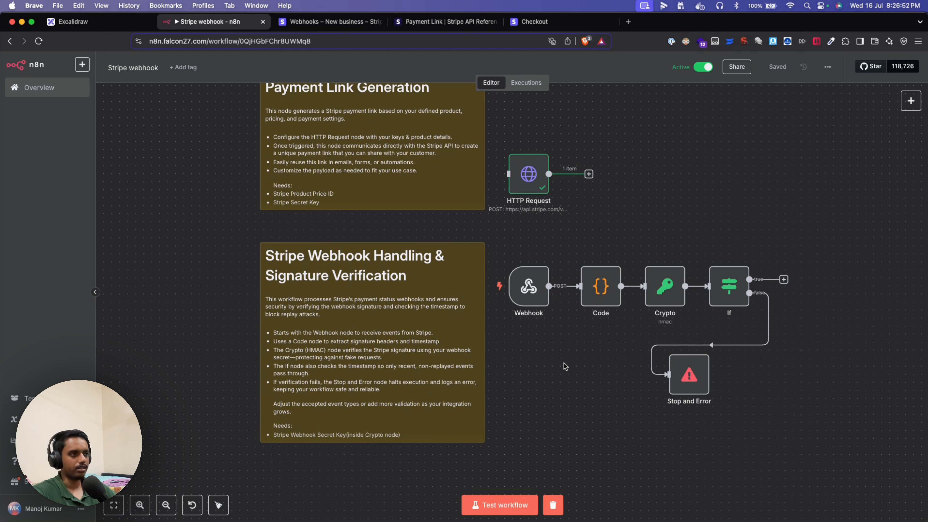
scroll(567, 353, "up", 2)
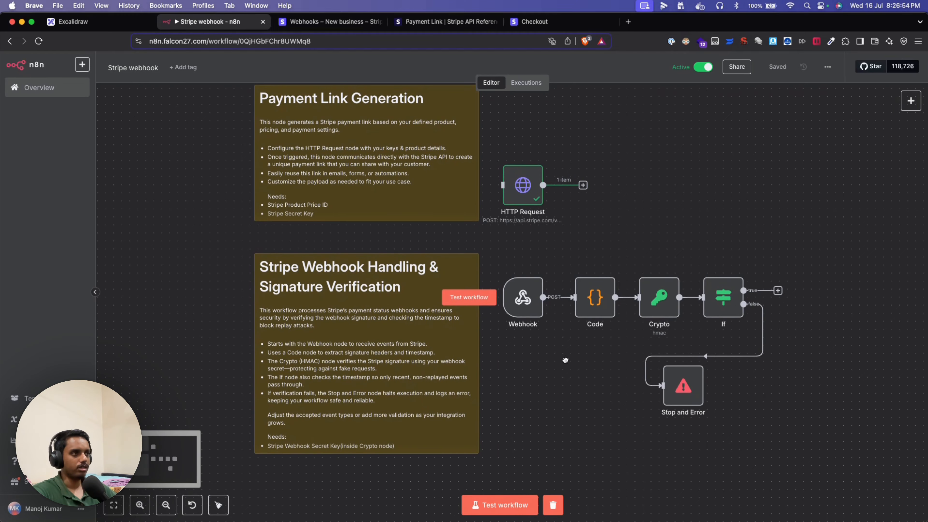
left_click(558, 508)
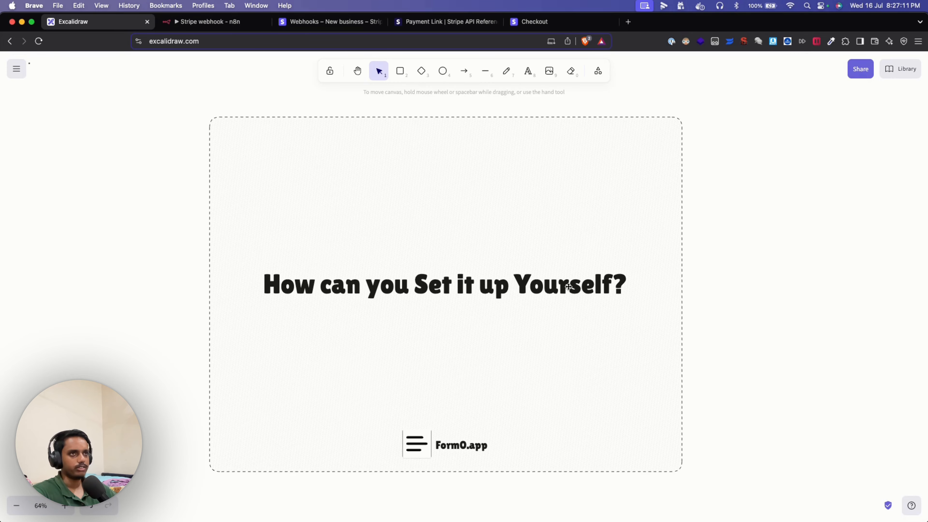
- Switch from the Excalidraw slide to the 'Stripe webhook - n8n' tab
left_click(255, 23)
scroll(636, 176, "up", 2)
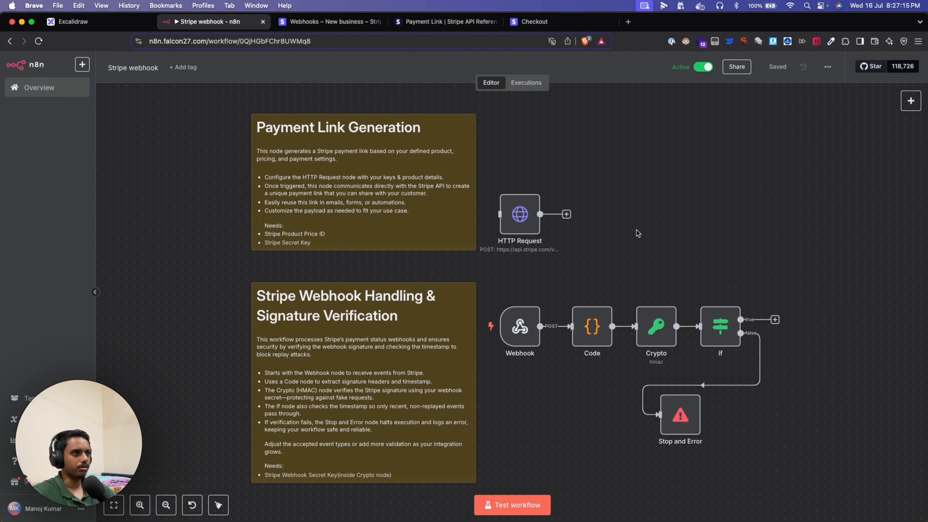
- Zoom into the sticky notes listing Stripe Product Price ID and Stripe Secret Key requirements
scroll(636, 230, "left", 1)
scroll(597, 238, "up", 1)
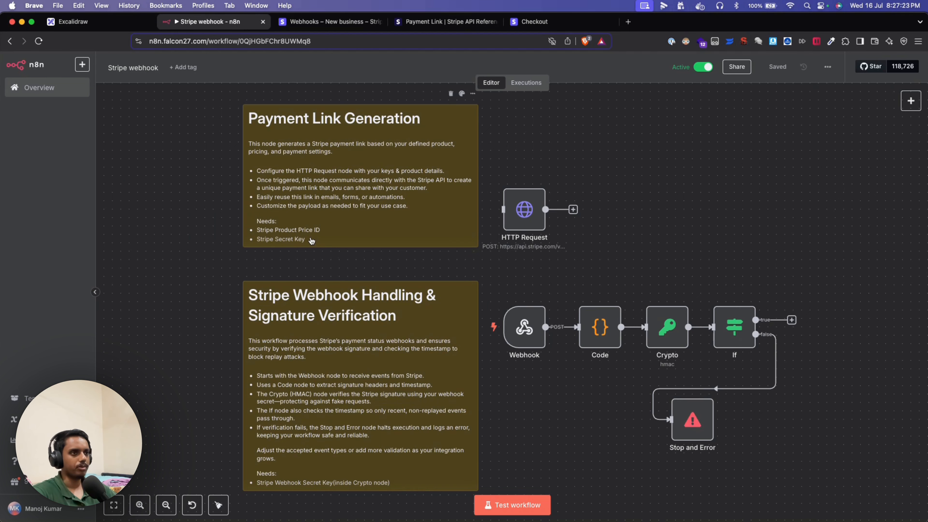
scroll(282, 234, "up", 3)
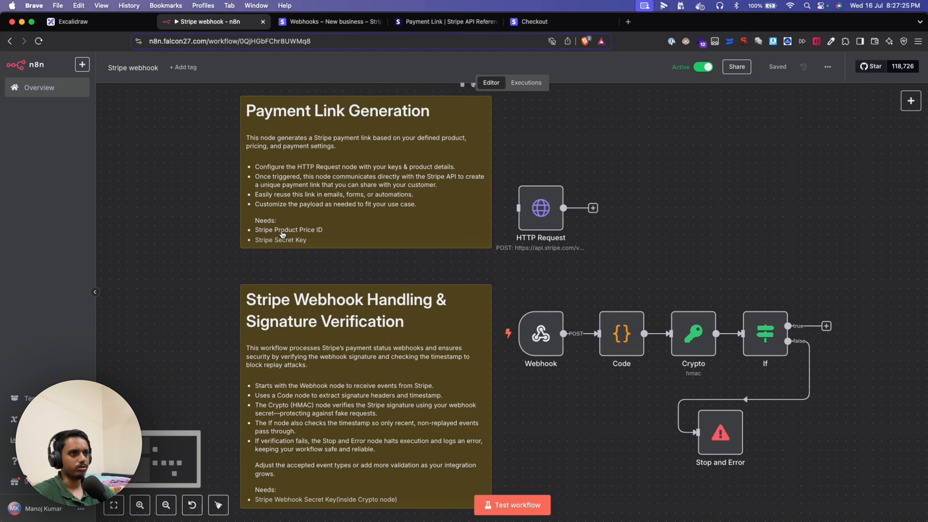
scroll(283, 234, "up", 2)
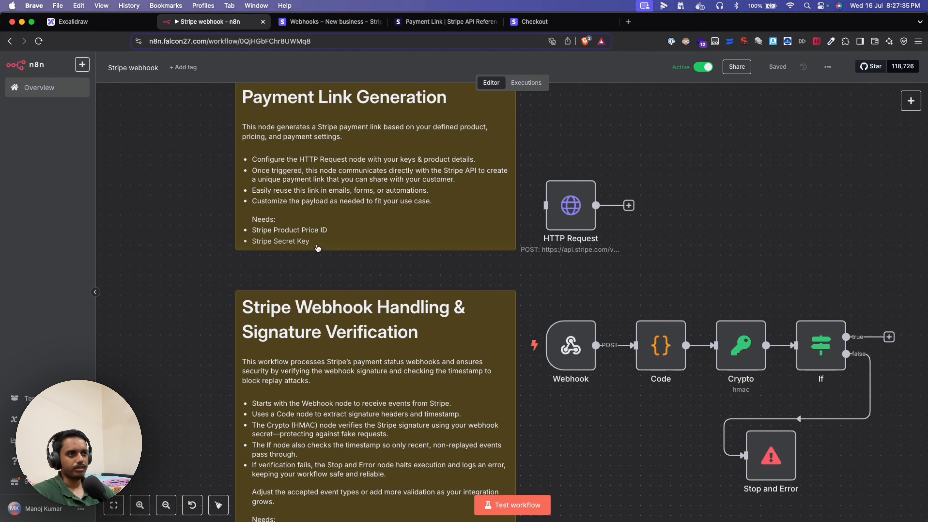
- Check the Stripe account's standard API keys, then glance back over the n8n workflow
left_click(321, 22)
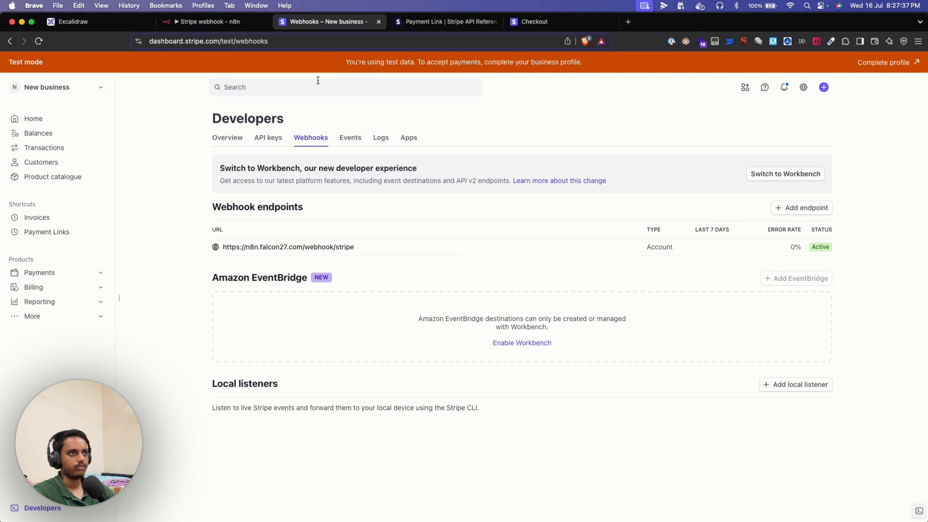
left_click(270, 138)
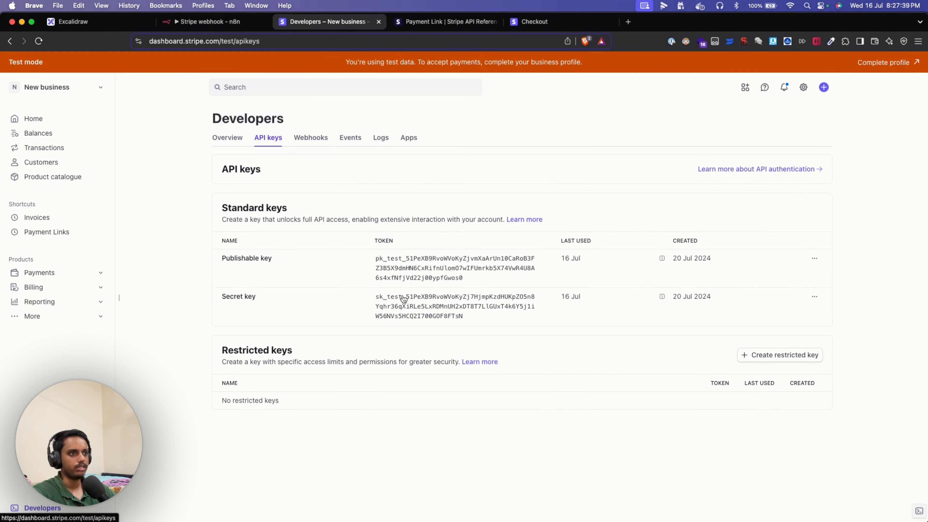
left_click(190, 22)
scroll(547, 388, "down", 3)
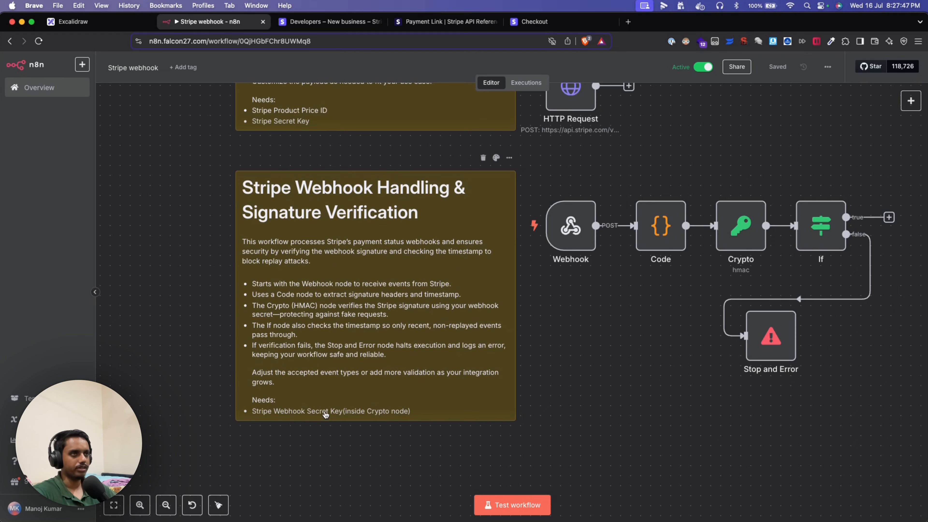
- Reveal the signing secret of Stripe's n8n webhook endpoint and return to the workflow
left_click(330, 23)
left_click(315, 141)
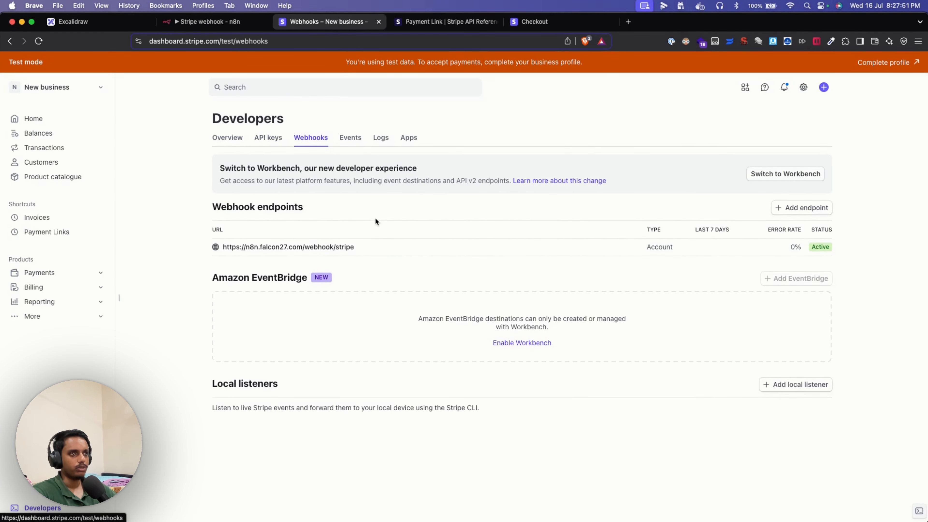
left_click(574, 246)
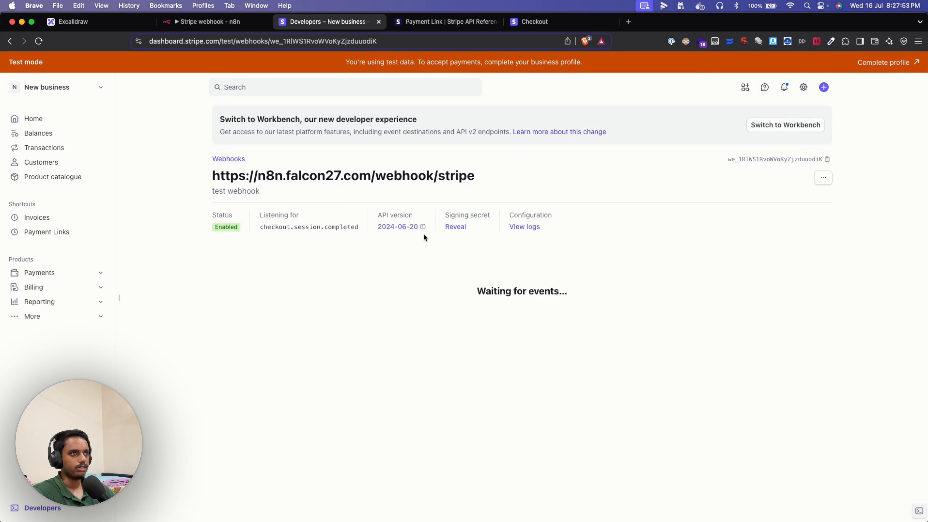
left_click(455, 227)
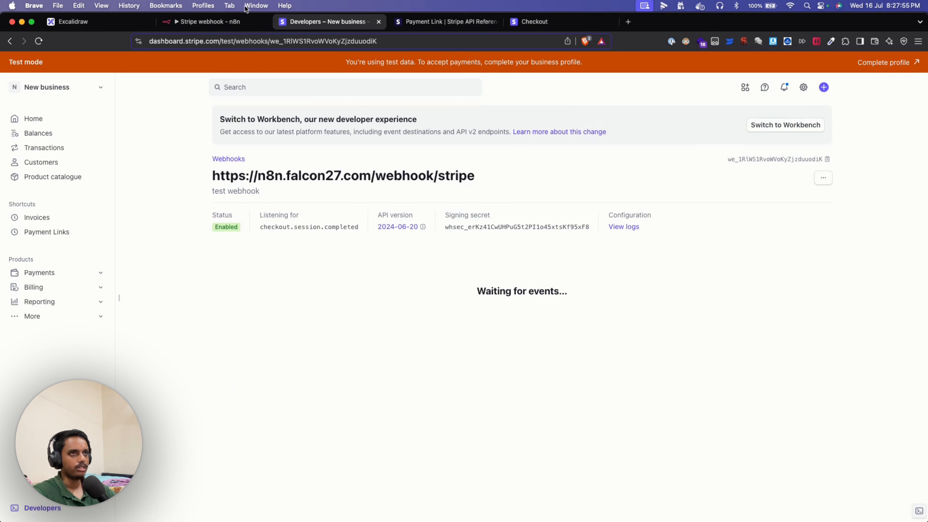
left_click(241, 22)
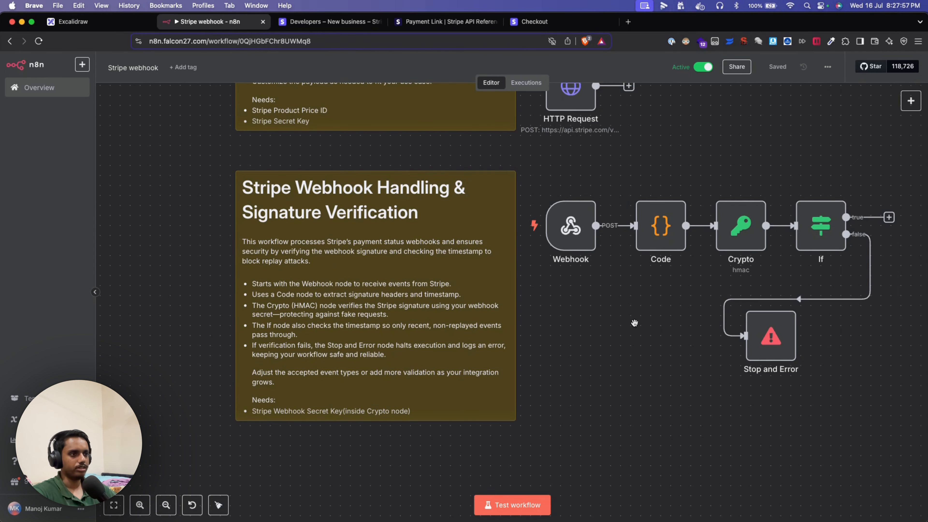
scroll(634, 324, "right", 5)
scroll(635, 323, "up", 2)
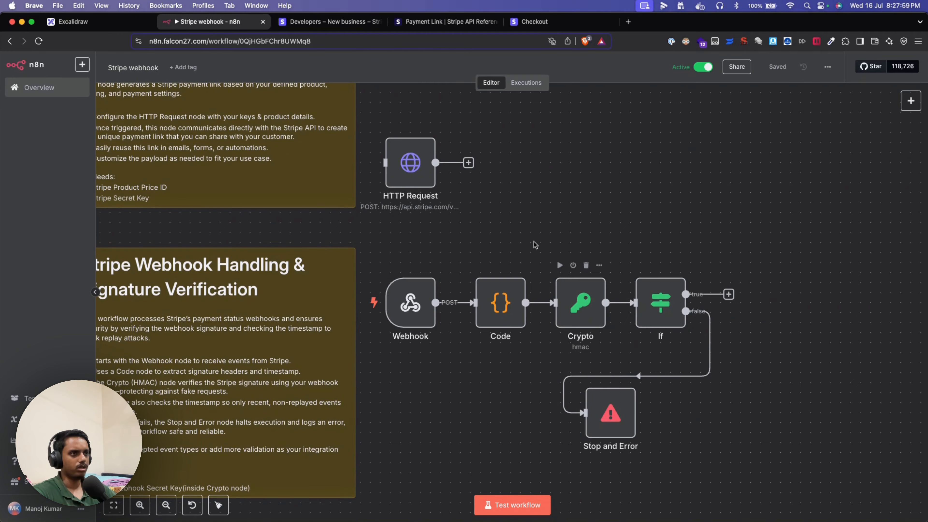
scroll(548, 203, "up", 2)
scroll(547, 203, "left", 3)
double_click(490, 242)
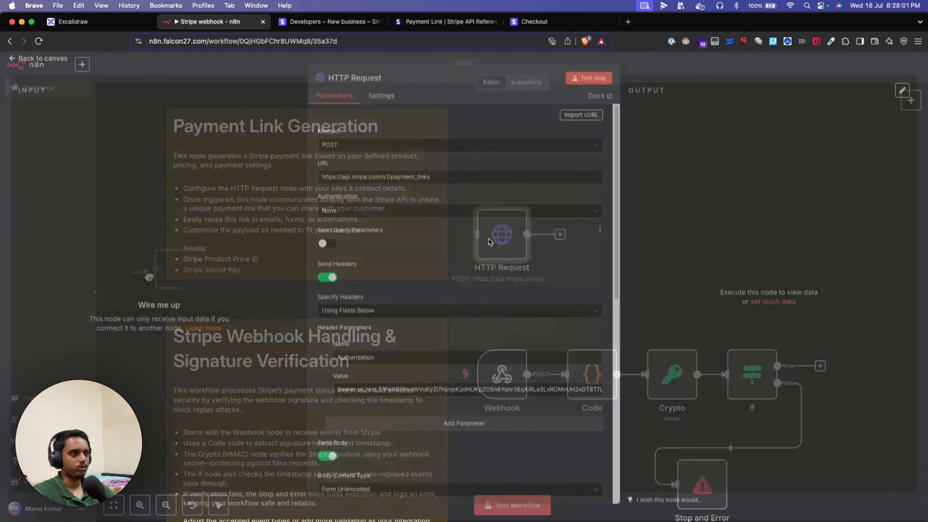
scroll(480, 271, "down", 4)
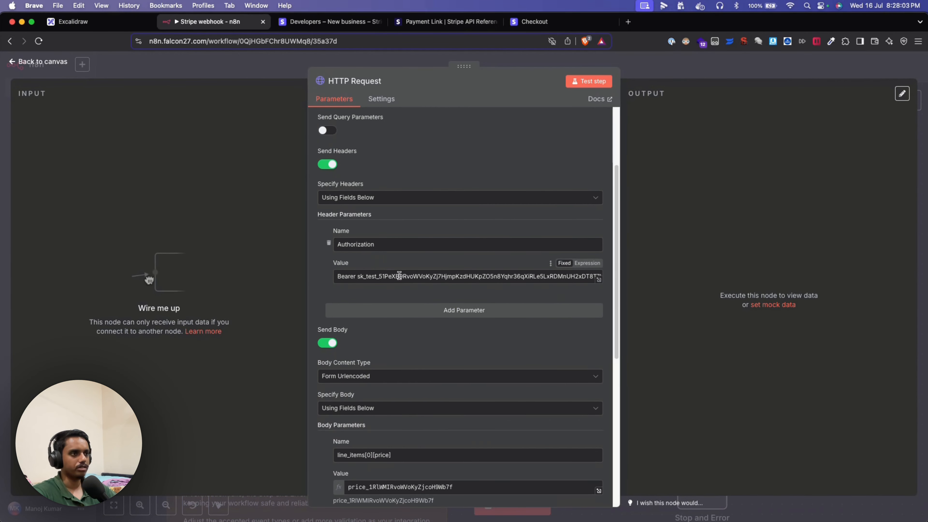
scroll(389, 276, "down", 8)
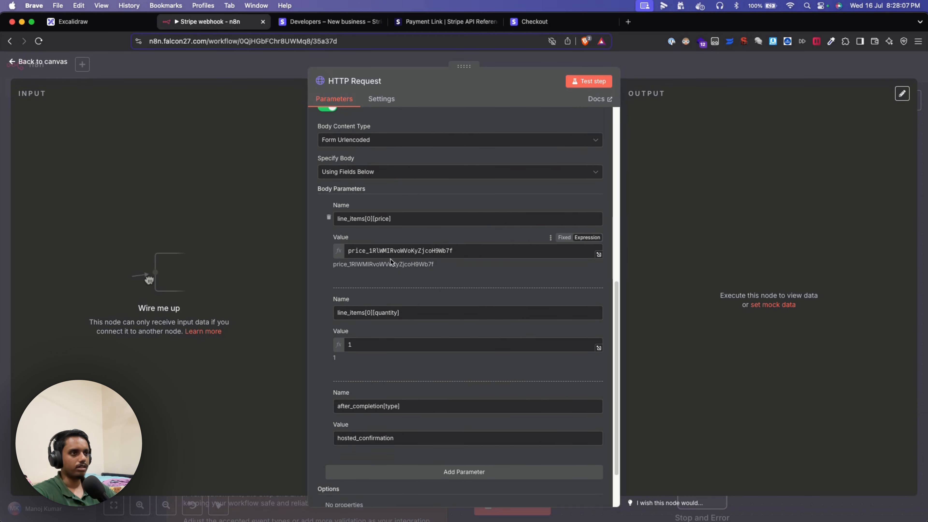
left_click(389, 251)
key("super+a")
left_click(410, 234)
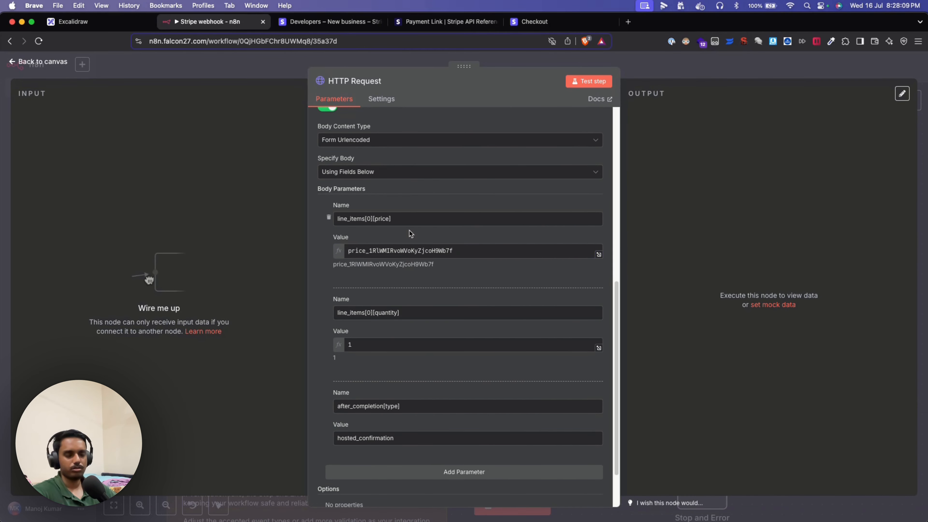
left_click(193, 71)
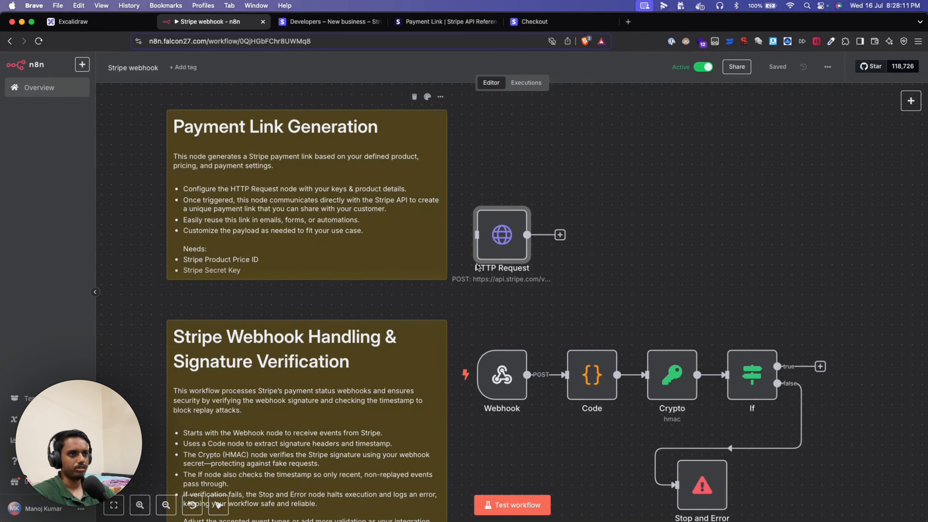
- Pan around the n8n canvas to review the HTTP Request node and the verification chain
left_click_drag(645, 280, 651, 221)
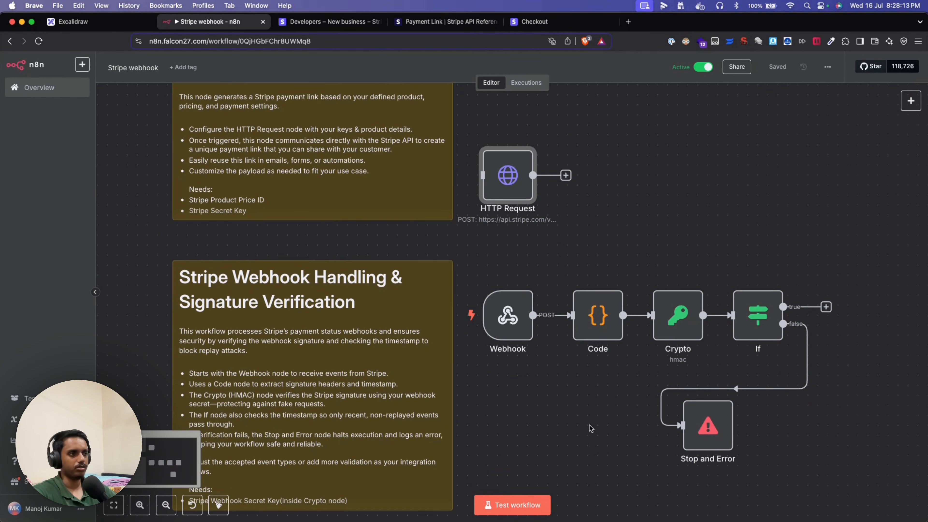
scroll(591, 428, "right", 5)
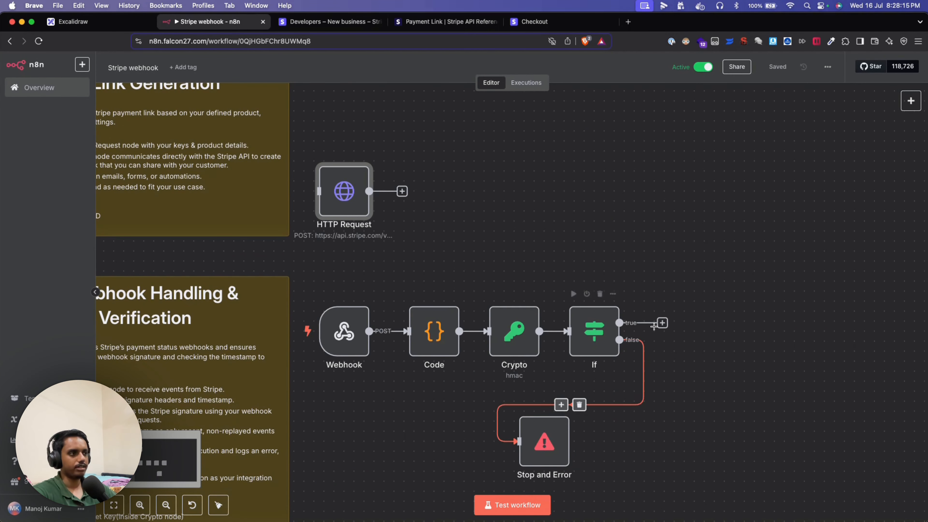
scroll(721, 367, "down", 2)
scroll(726, 350, "left", 3)
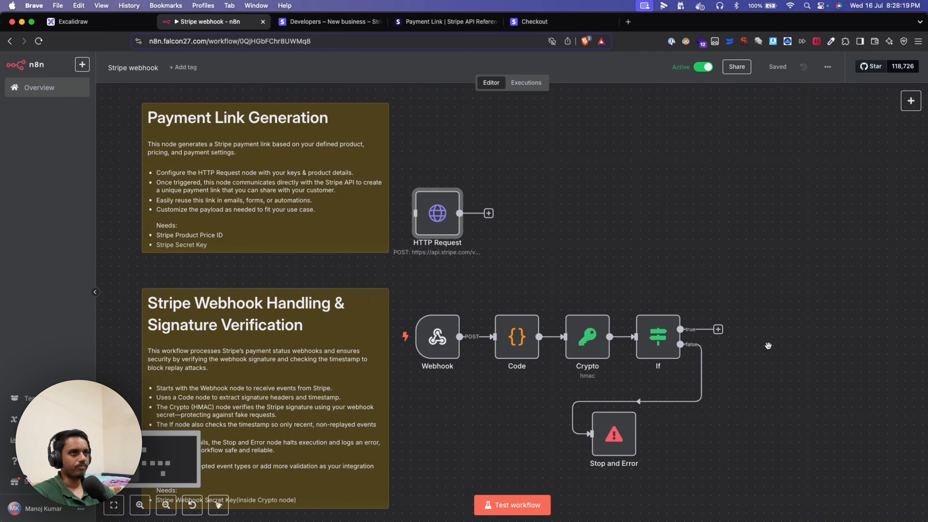
- Switch to Excalidraw and scroll across to the Conclusion slide on extending and verifying webhooks
left_click(111, 26)
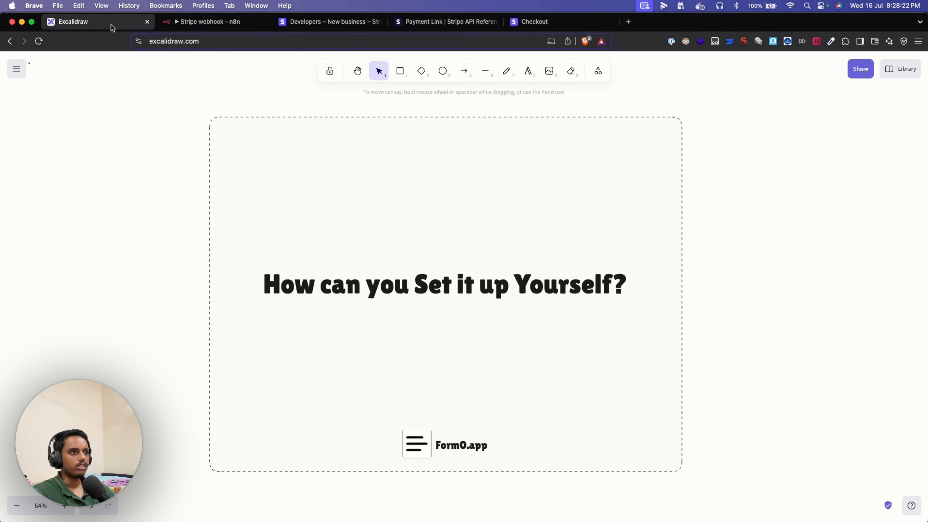
scroll(360, 279, "right", 15)
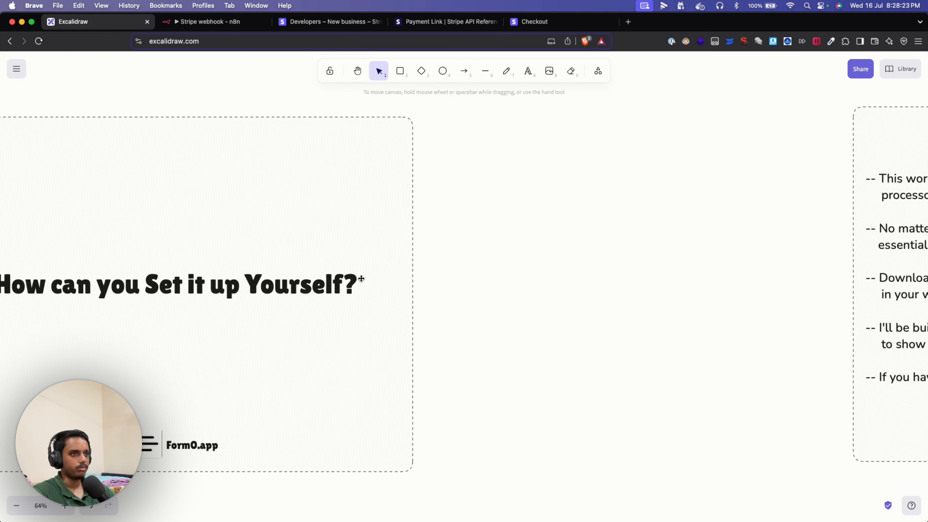
scroll(361, 278, "right", 7)
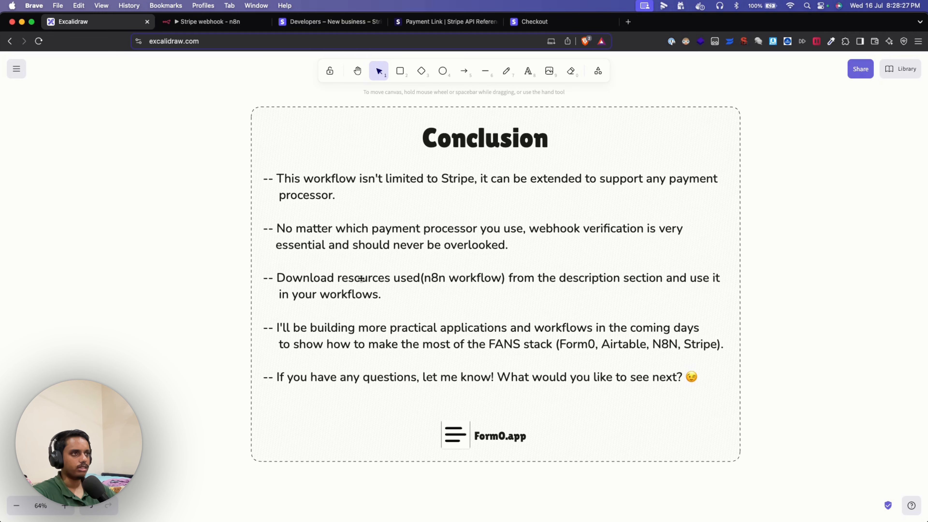
scroll(361, 278, "right", 1)
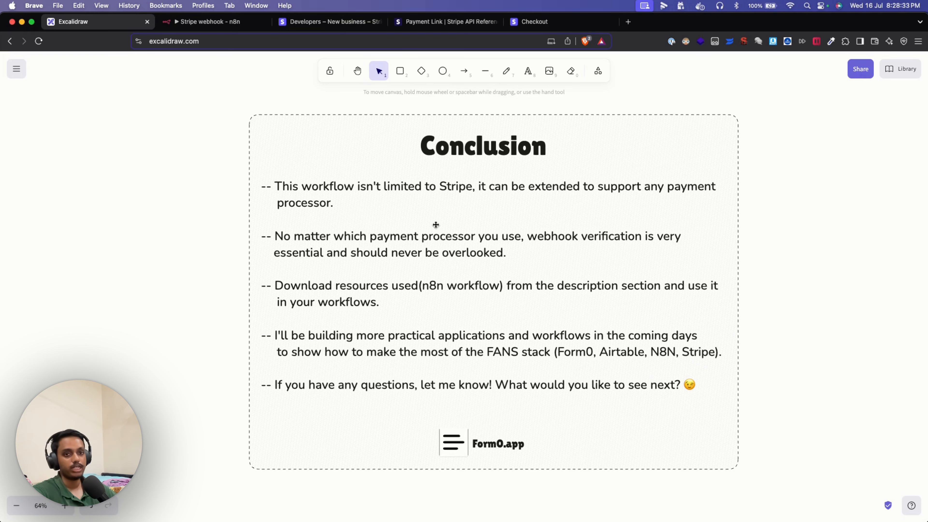
- Back in n8n, deselect the HTTP Request node and recentre the workflow nodes
left_click(226, 23)
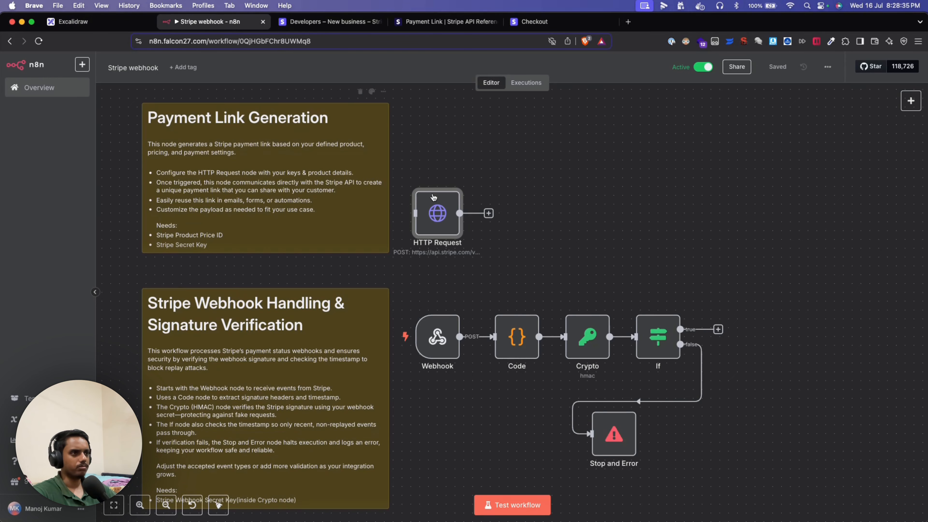
scroll(633, 242, "down", 2)
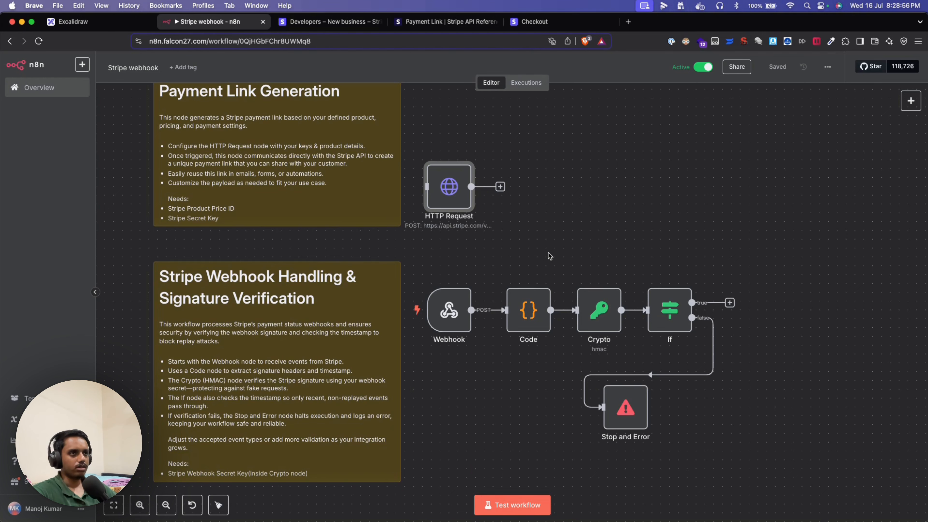
scroll(549, 255, "up", 1)
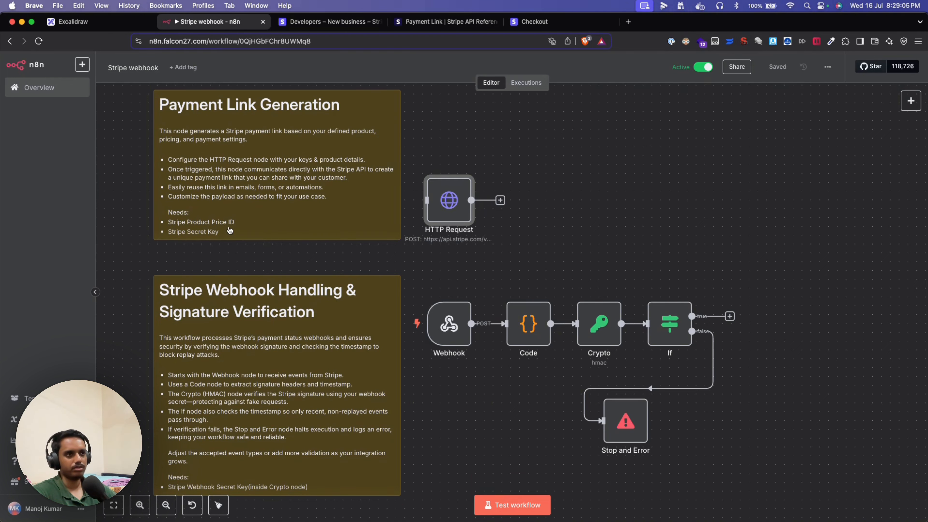
left_click(578, 240)
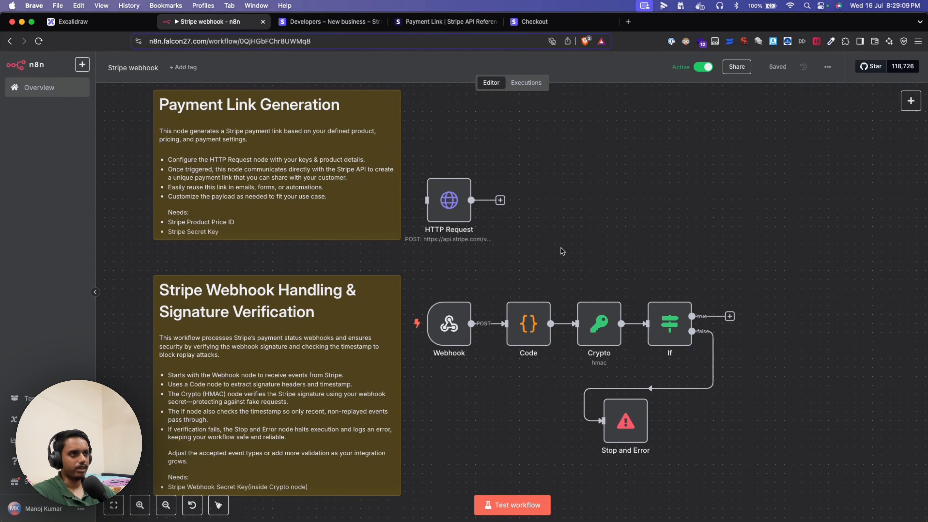
scroll(506, 365, "down", 3)
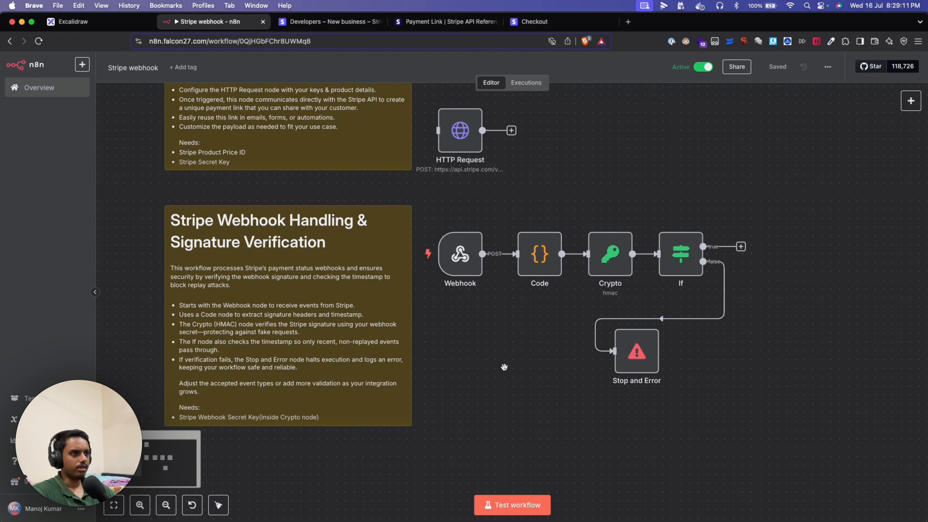
left_click_drag(504, 367, 493, 395)
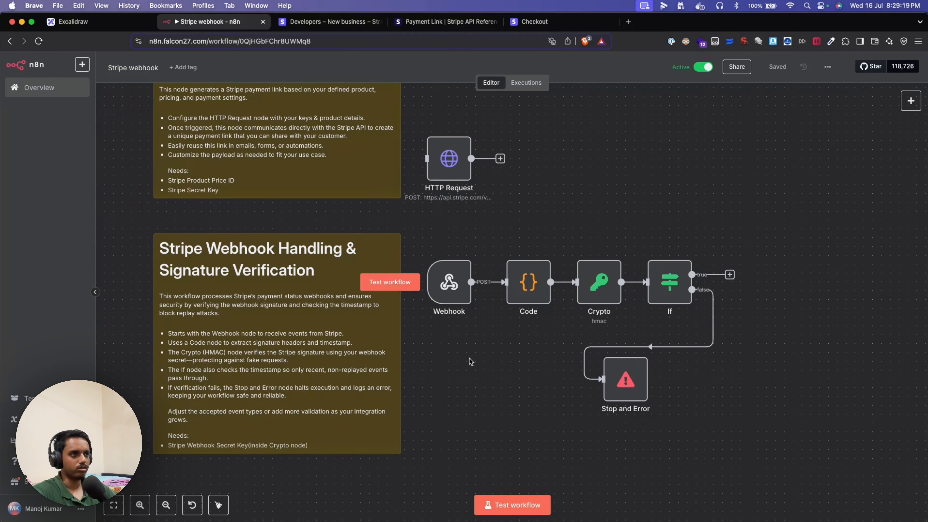
mouse_move(469, 276)
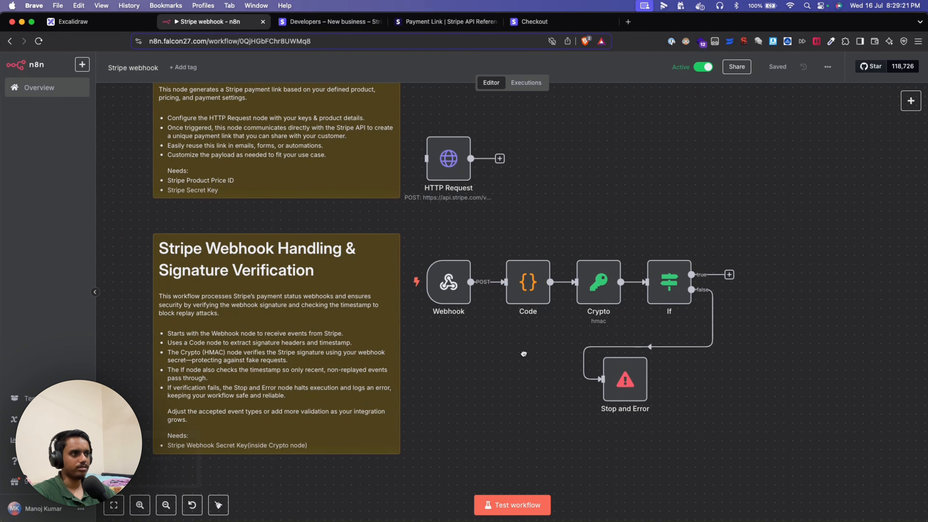
left_click_drag(523, 353, 505, 364)
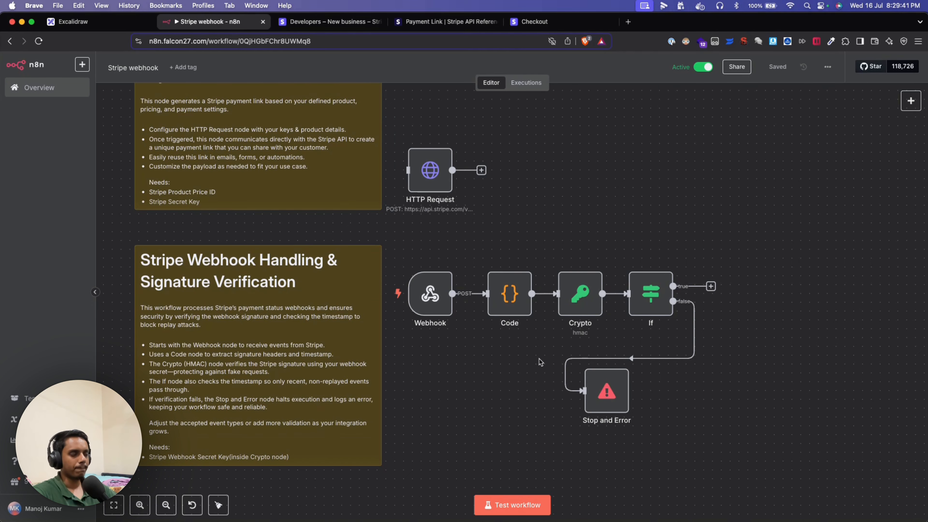
- Inspect the If node's signature, event type and timestamp conditions without changing them
left_click(646, 303)
double_click(646, 303)
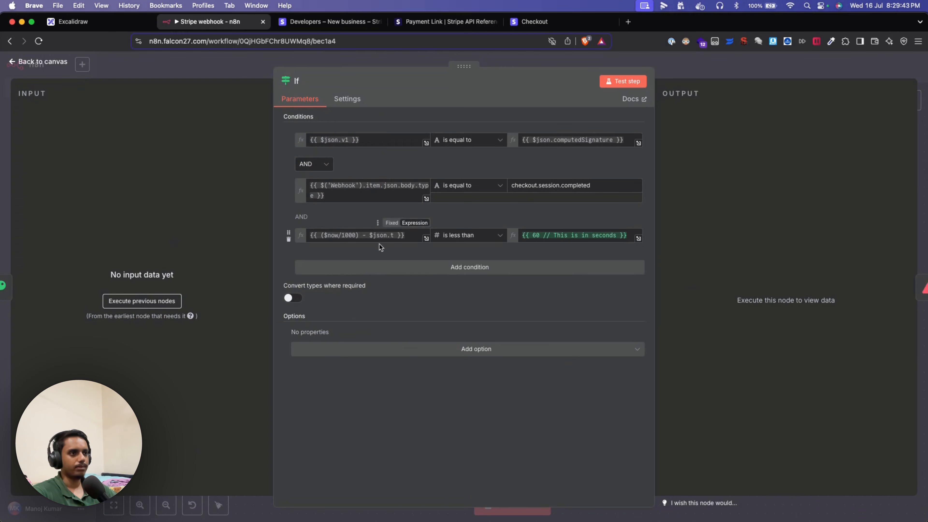
left_click(186, 65)
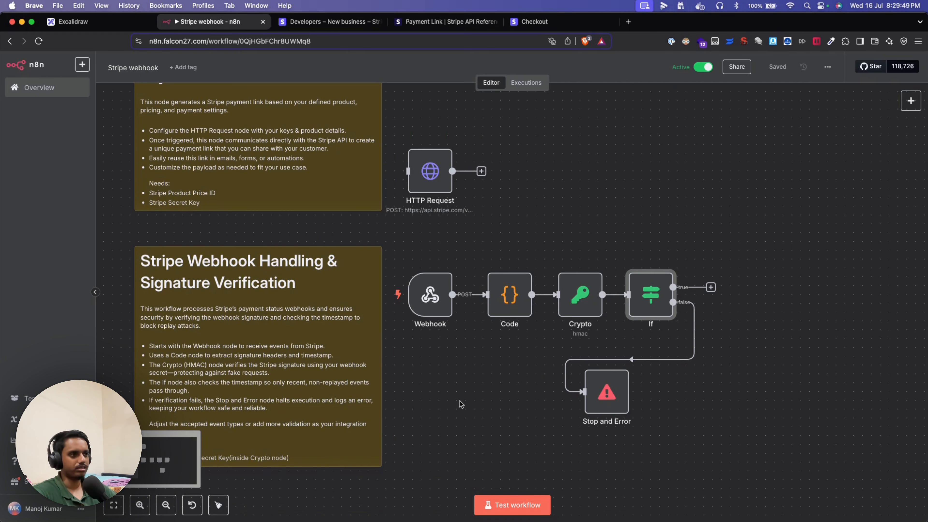
scroll(471, 387, "up", 1)
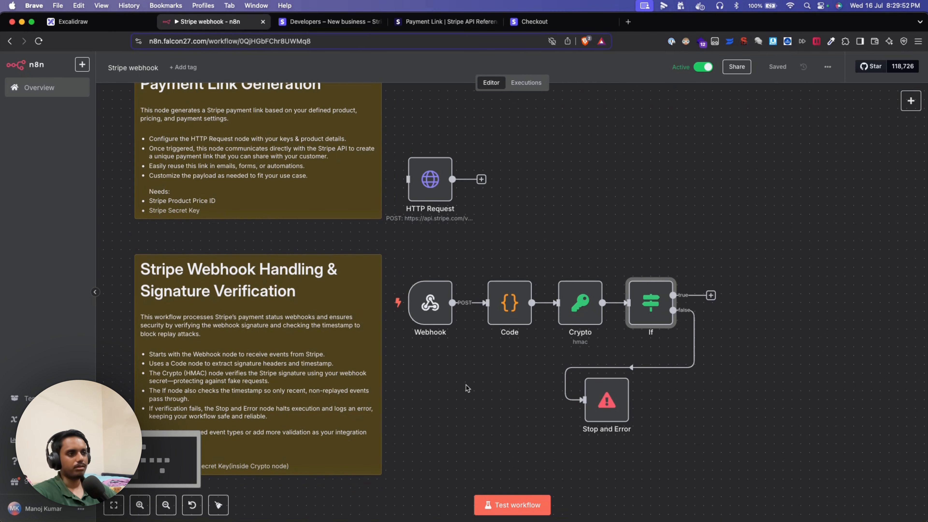
scroll(453, 390, "up", 2)
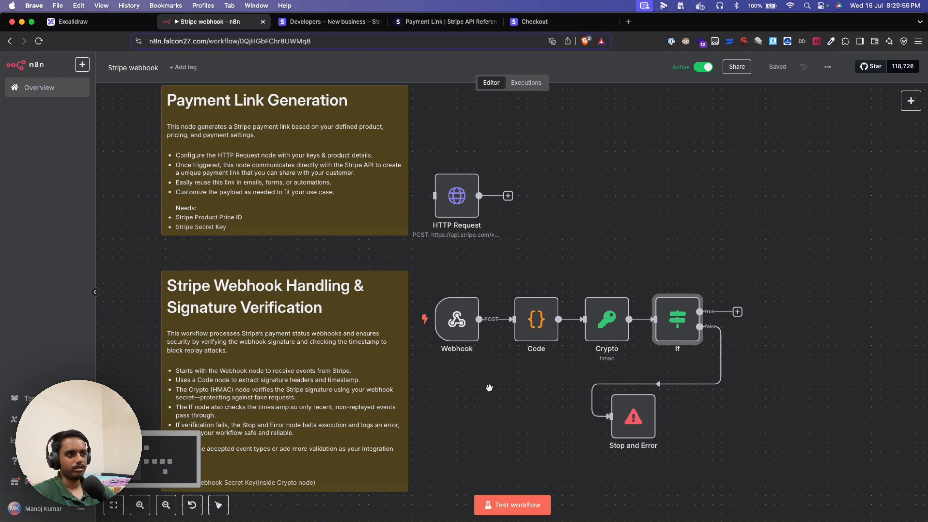
scroll(489, 396, "up", 1)
scroll(489, 412, "down", 1)
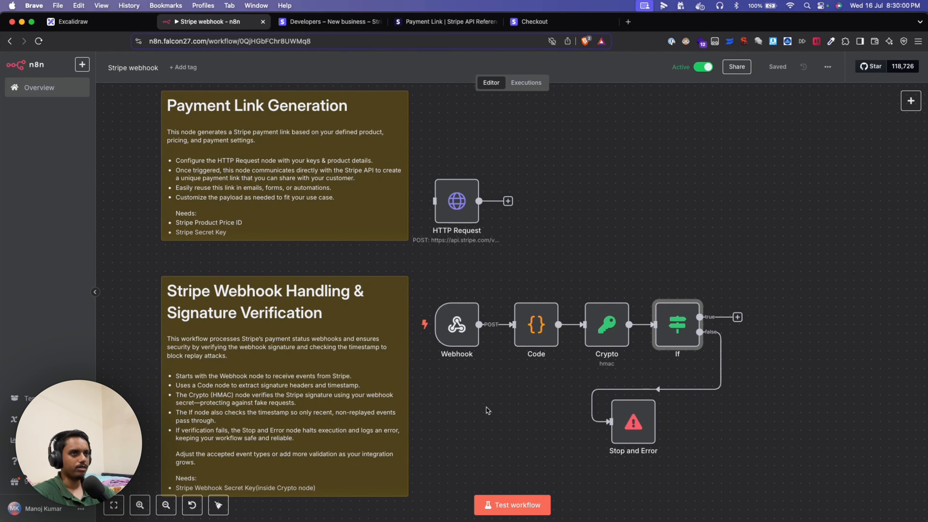
left_click(109, 25)
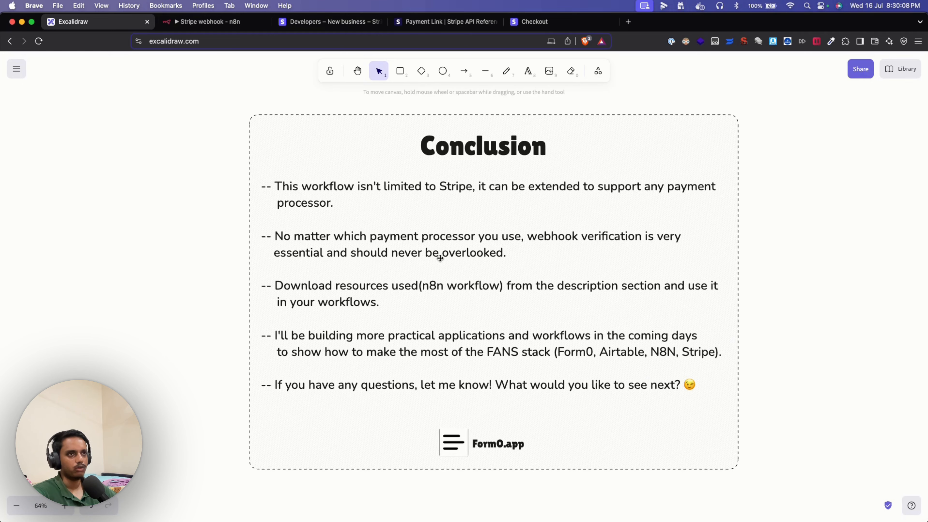
left_click(209, 22)
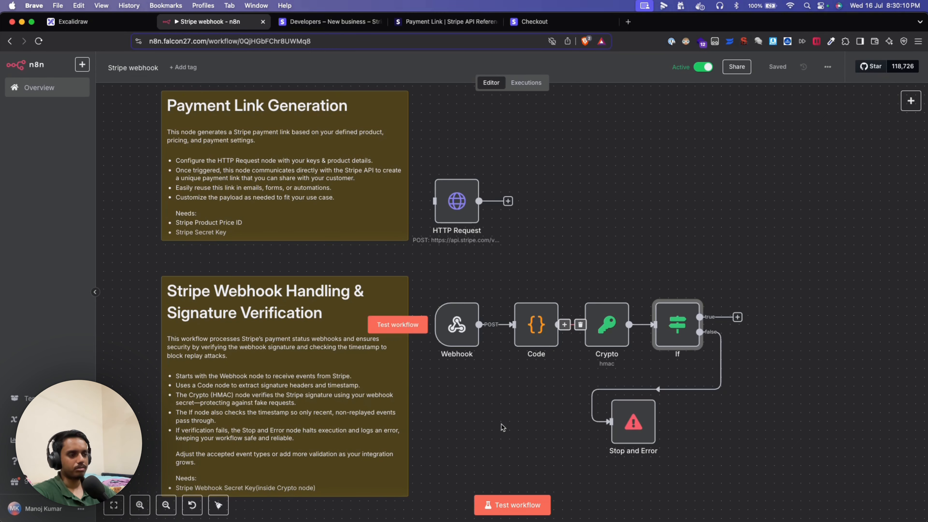
- Scroll down the n8n Stripe webhook workflow canvas
scroll(498, 416, "down", 2)
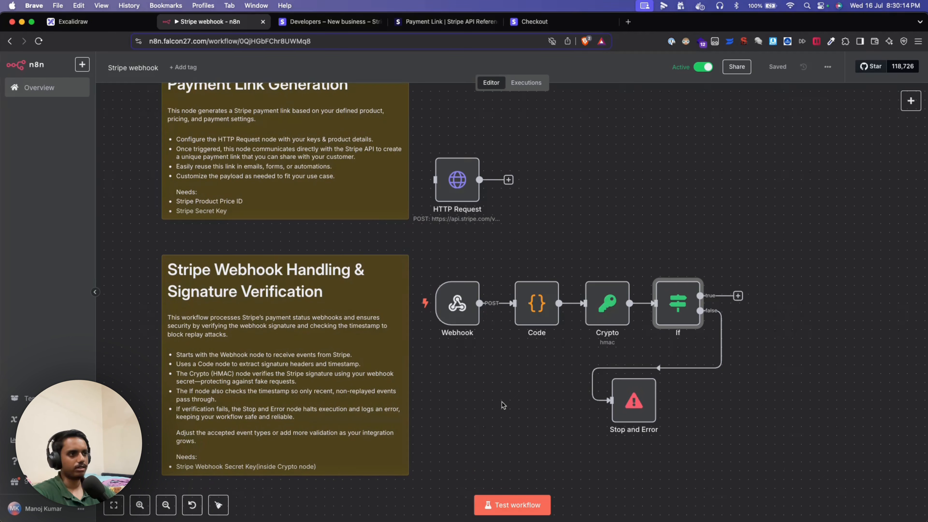
mouse_move(489, 350)
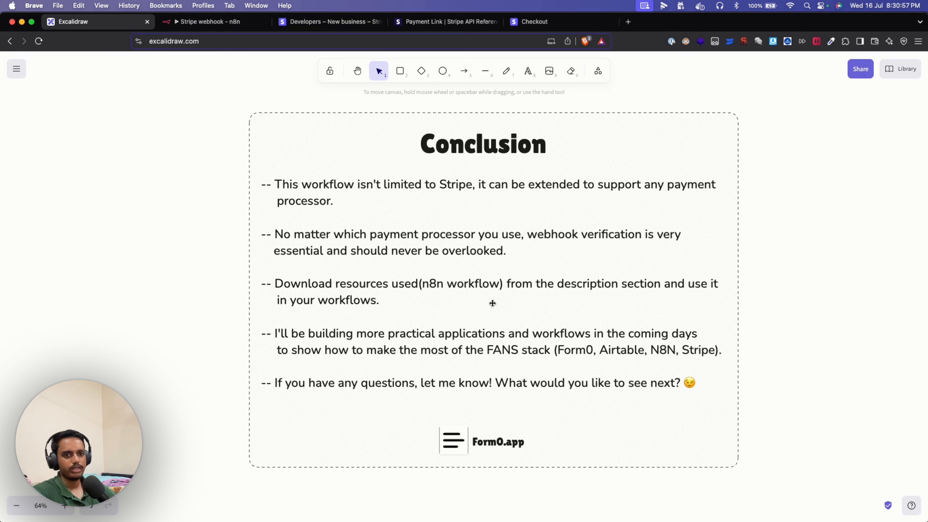
- Scroll the Conclusion slide up, then return to the 'Stripe webhook - n8n' tab
scroll(489, 304, "up", 1)
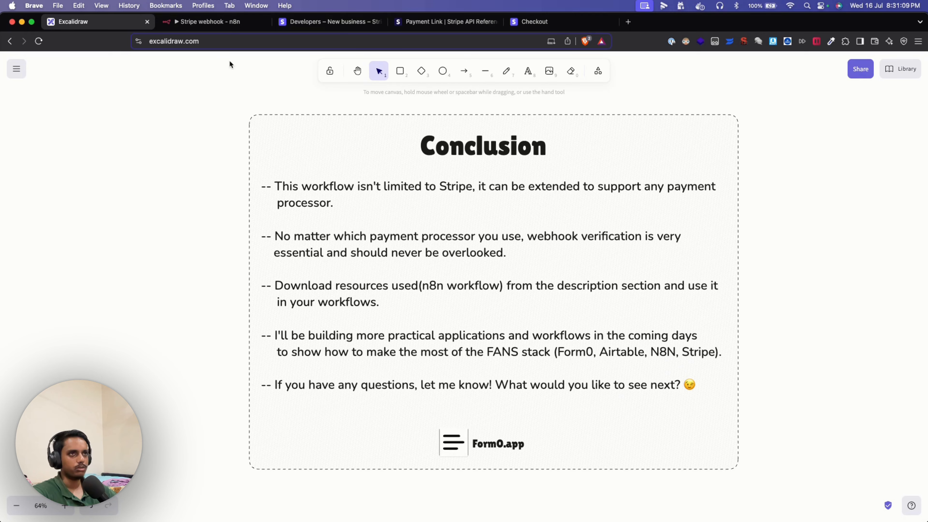
left_click(226, 25)
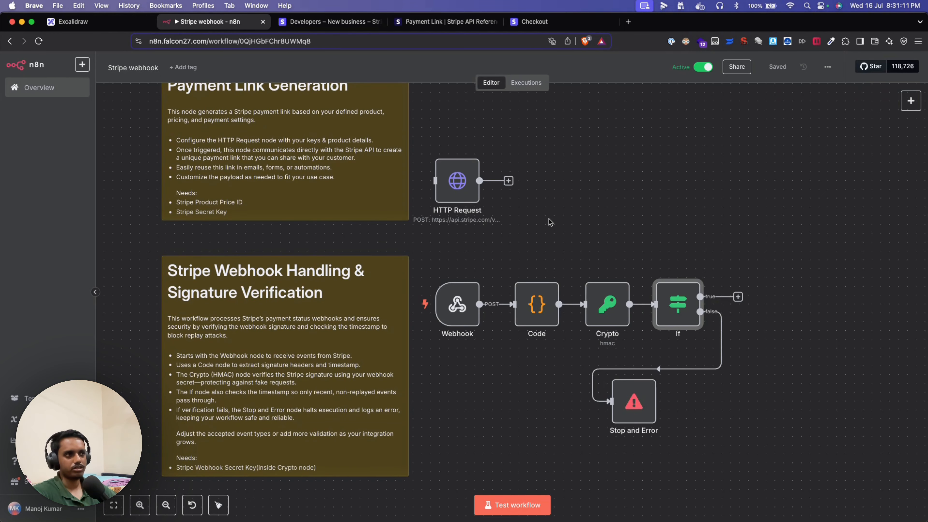
- Nudge the n8n canvas up and down, then go back to Excalidraw's Conclusion slide
scroll(548, 221, "up", 1)
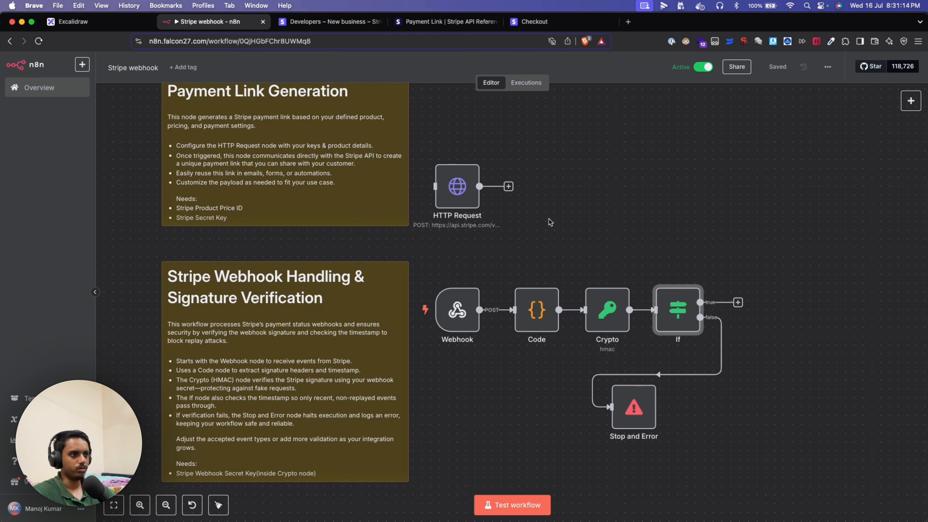
scroll(548, 221, "down", 1)
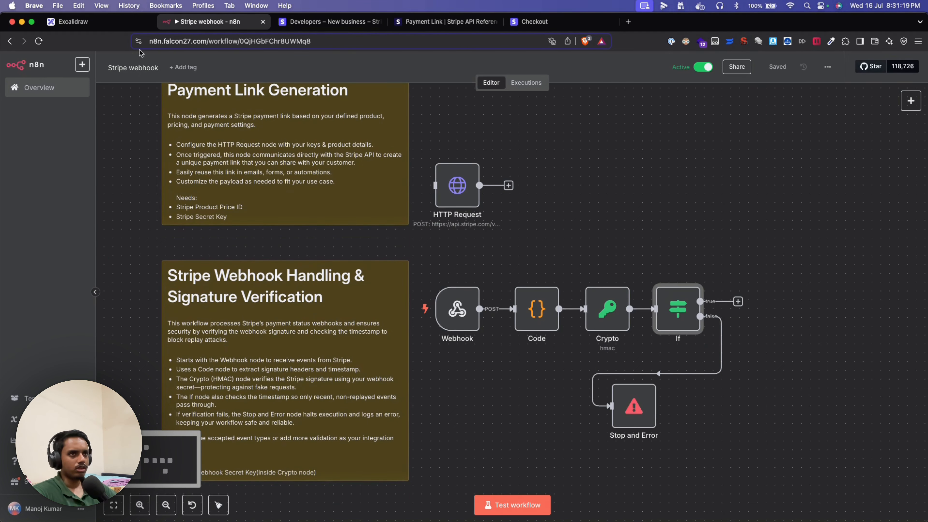
left_click(111, 23)
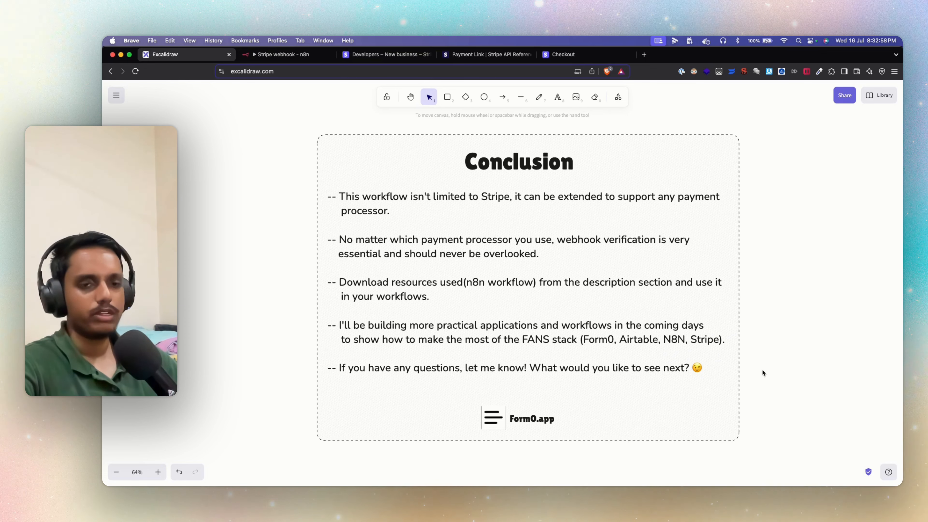
scroll(761, 368, "up", 1)
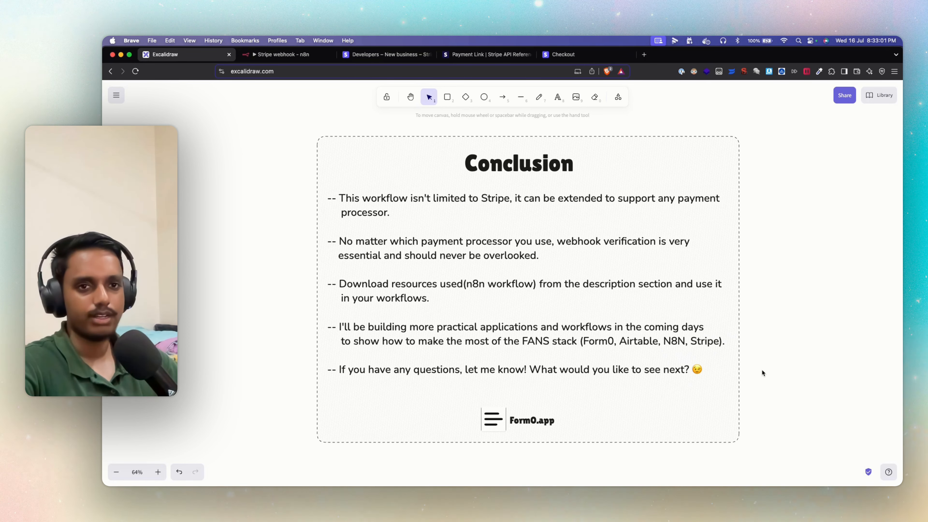